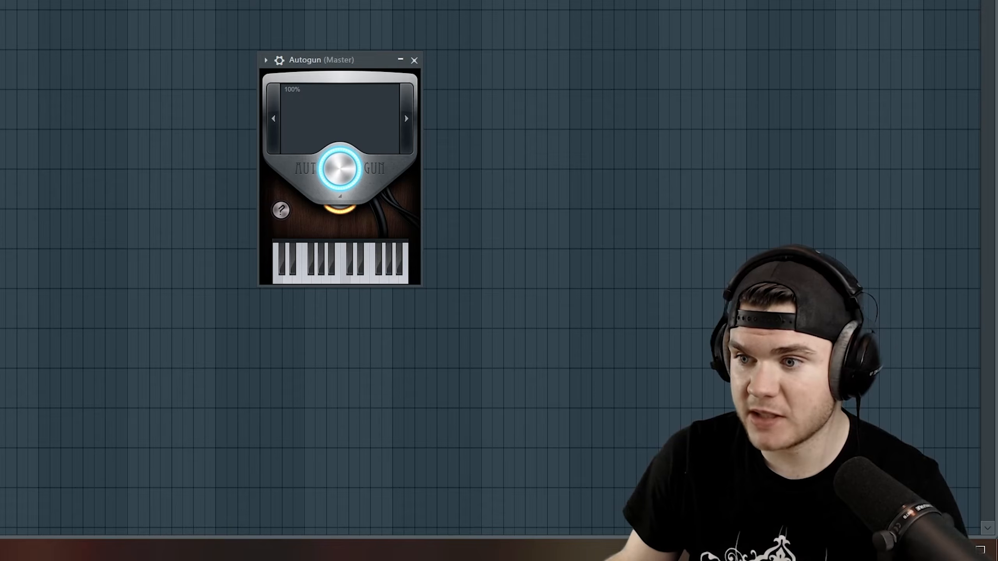
# Try Autogun's level control and step forward through several presets to sample different sounds
pyautogui.moveTo(340, 210); pyautogui.dragTo(340, 187)
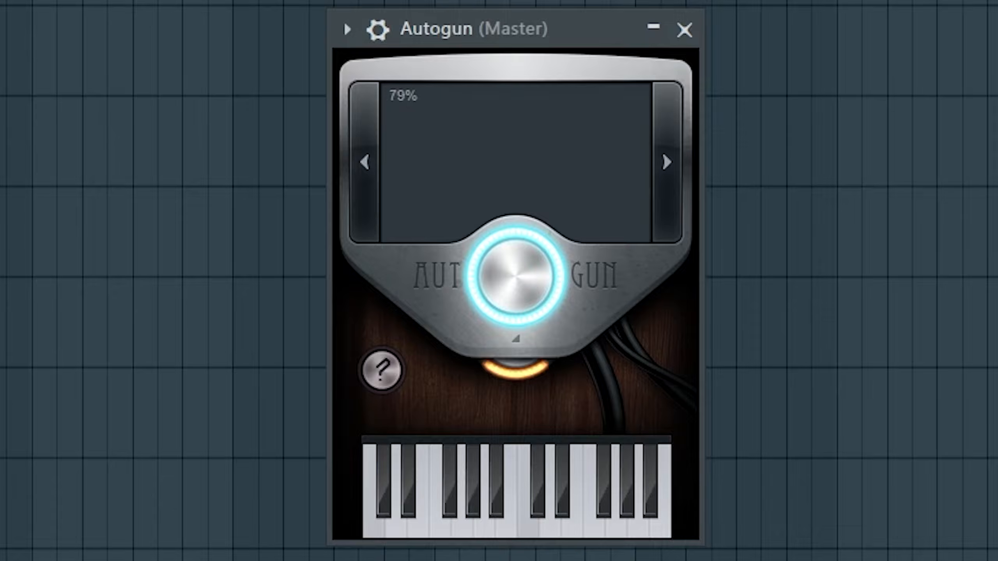
pyautogui.moveTo(515, 275)
pyautogui.mouseDown()
pyautogui.moveTo(515, 334)
pyautogui.moveTo(514, 256)
pyautogui.mouseUp()
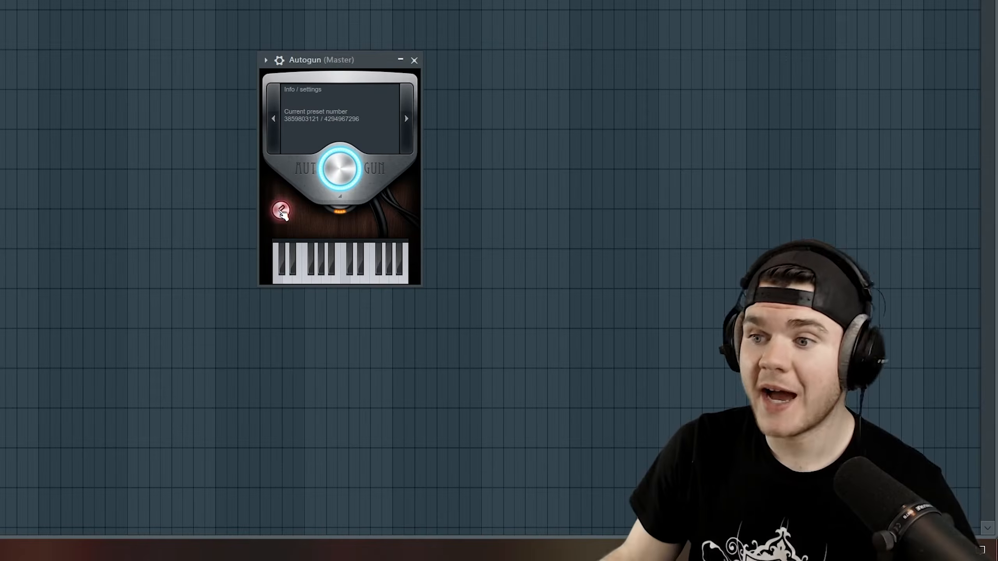
pyautogui.click(281, 212)
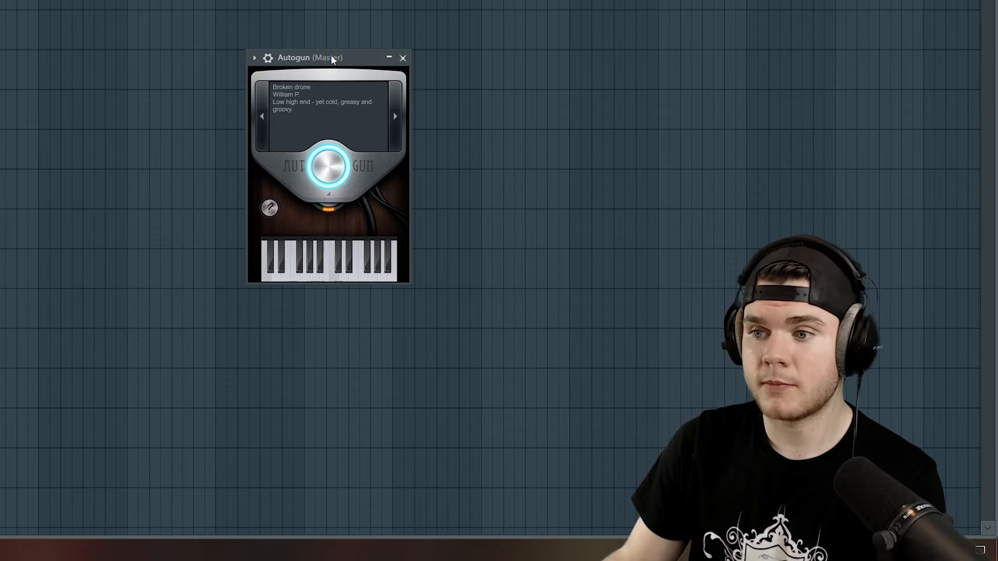
pyautogui.click(398, 114)
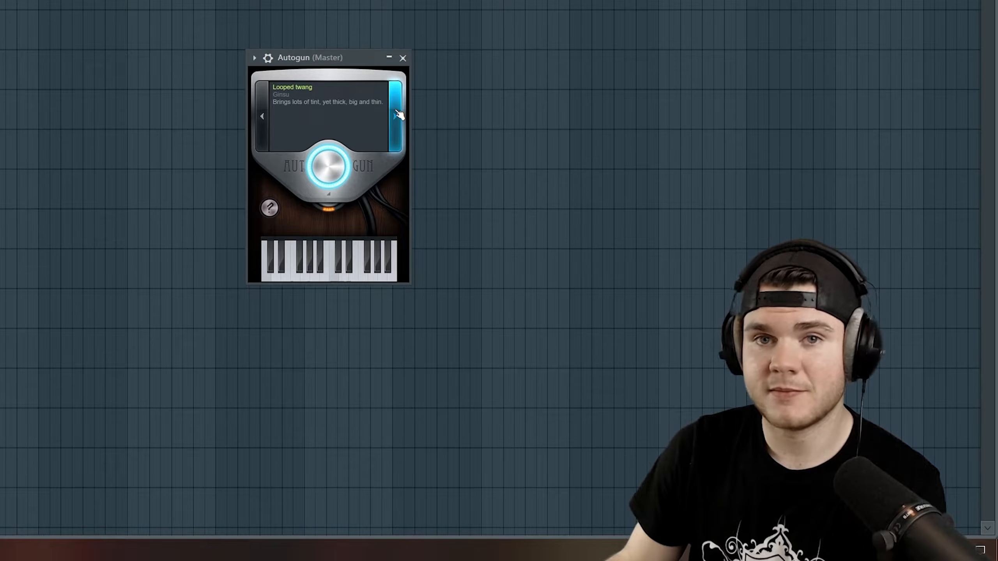
pyautogui.click(398, 114)
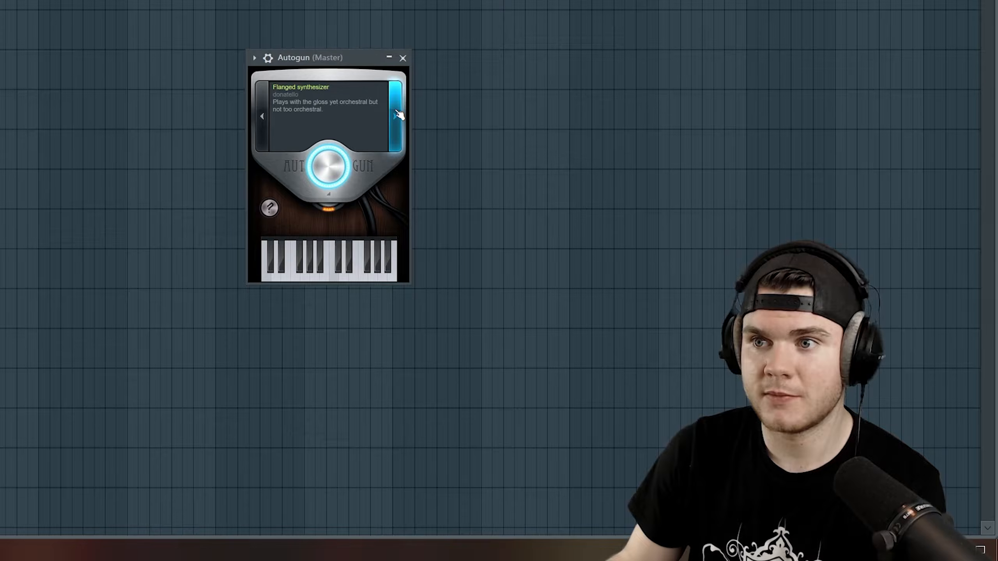
pyautogui.click(398, 114)
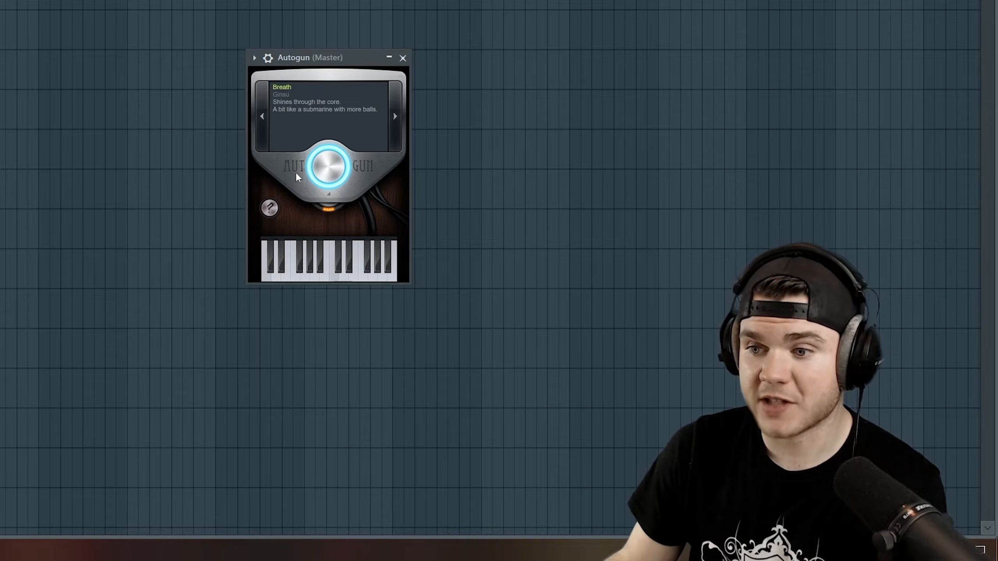
# Load Autogun preset number 69420
pyautogui.click(280, 208)
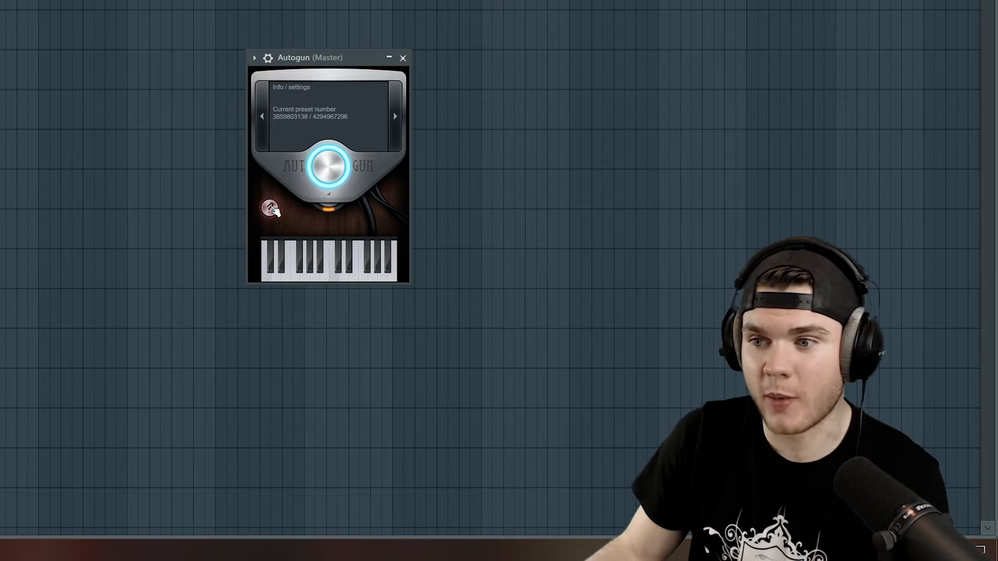
pyautogui.click(273, 209)
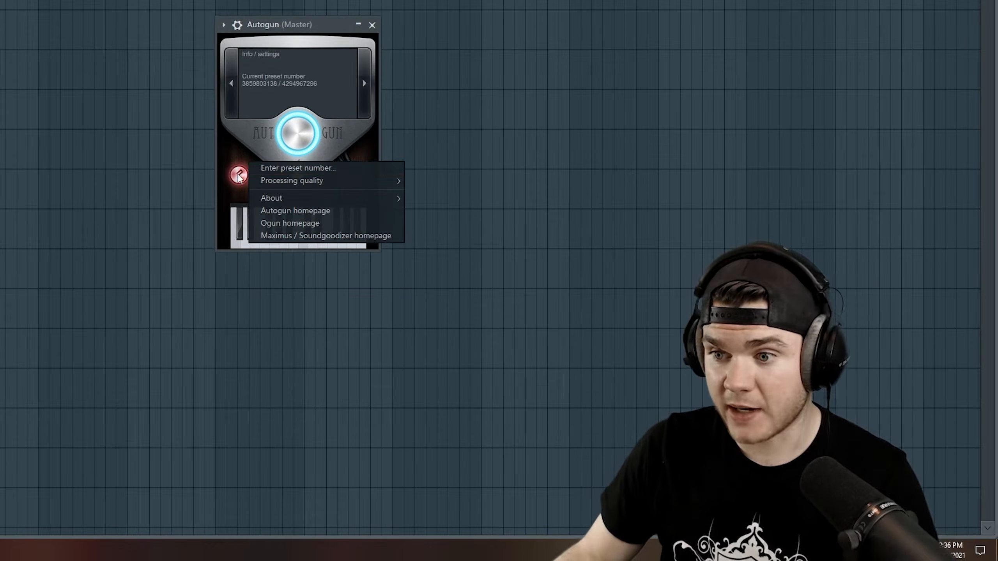
pyautogui.click(289, 169)
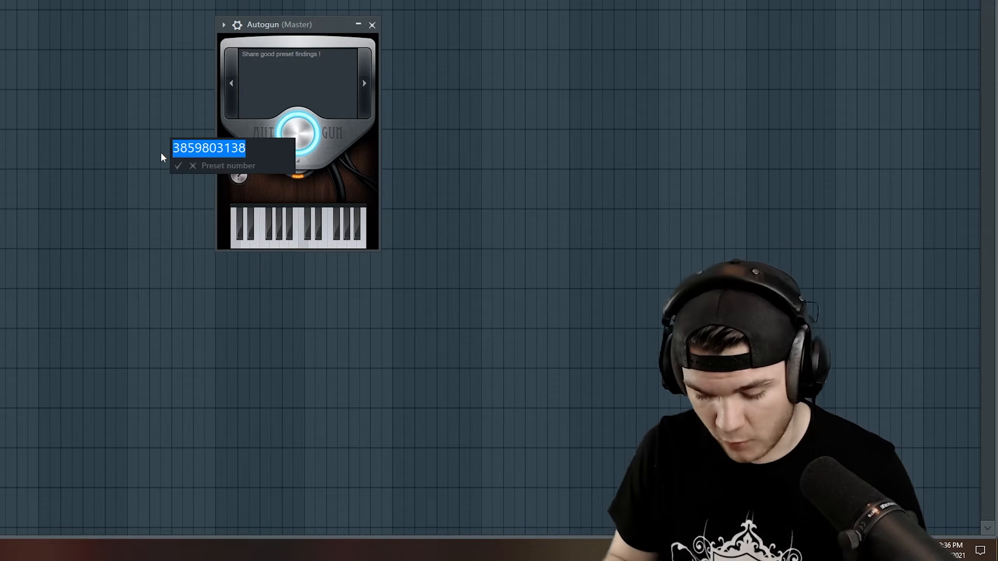
pyautogui.write('69420')
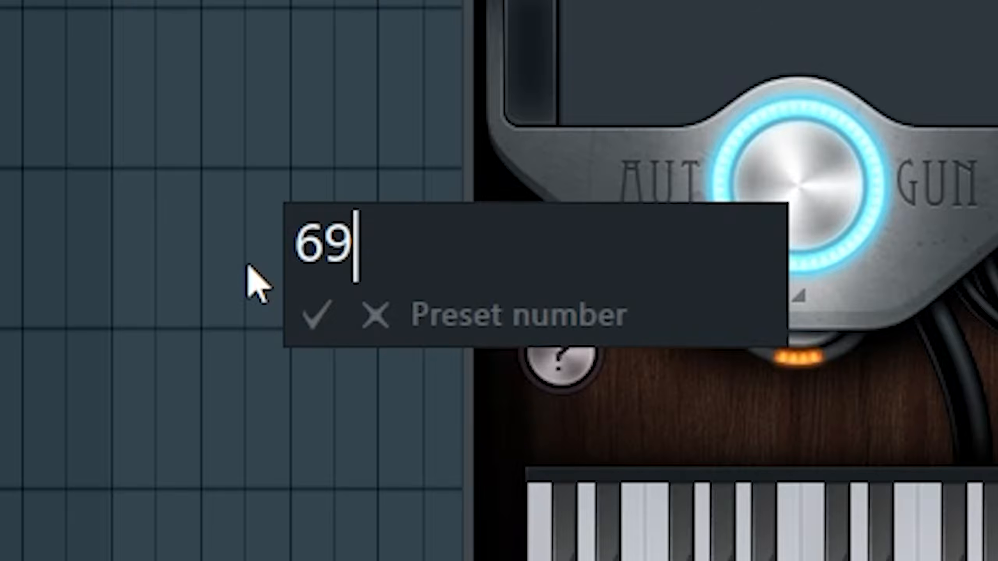
pyautogui.press('Return')
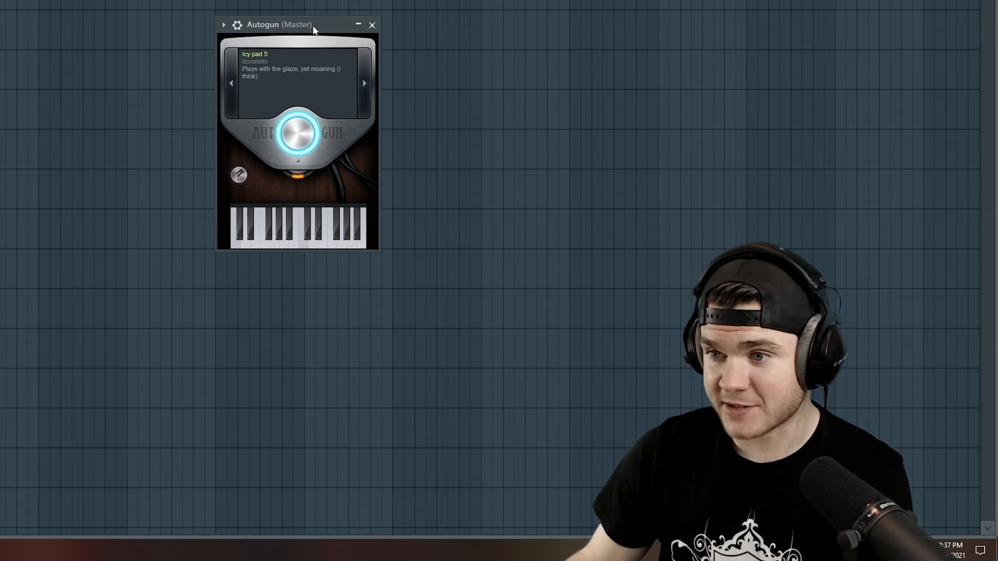
pyautogui.moveTo(313, 30); pyautogui.dragTo(290, 45)
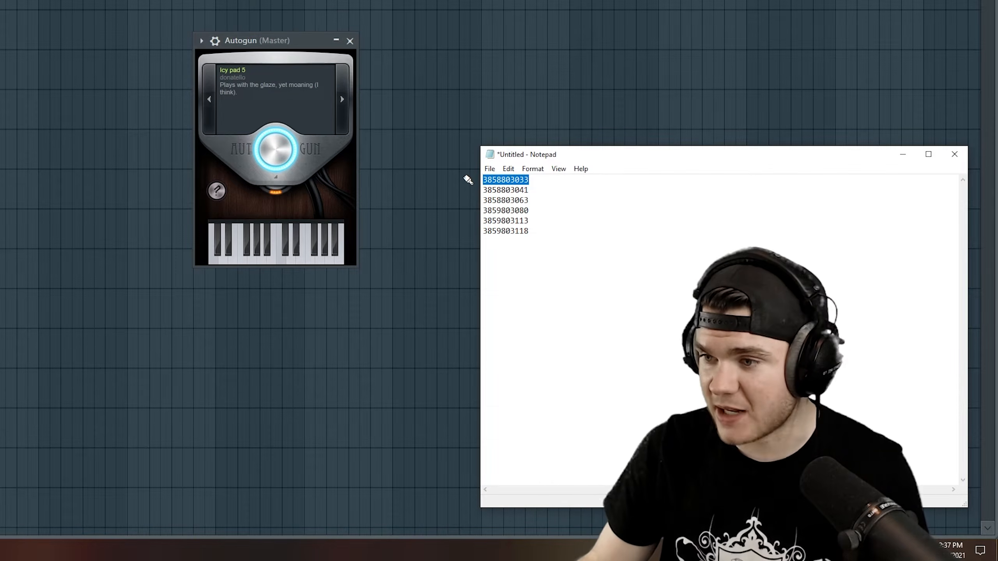
pyautogui.click(649, 185)
pyautogui.click(911, 156)
pyautogui.hotkey('ctrl', 'v')
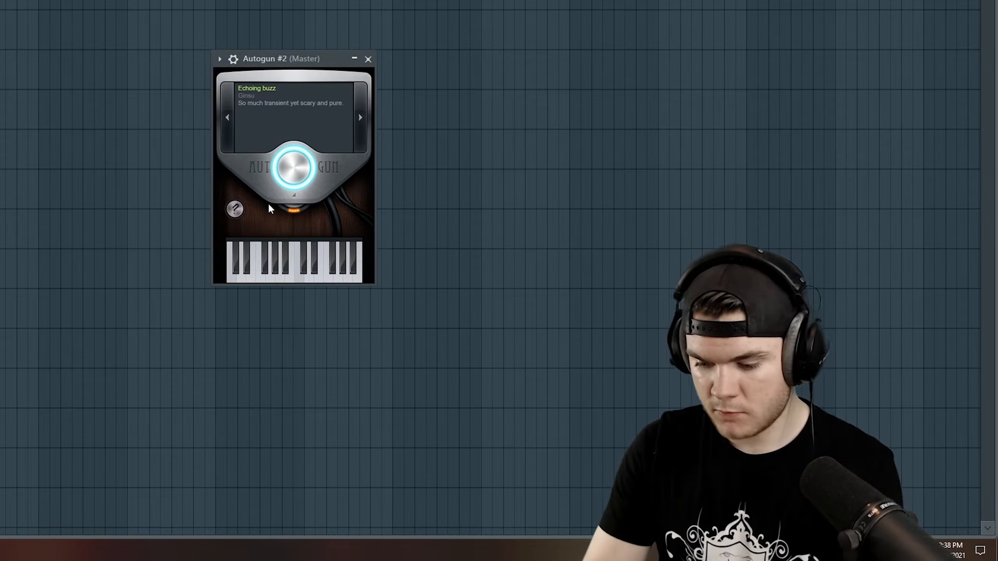
# Play notes on the Autogun instances to audition their loaded presets, and close the Autogun #3 window
pyautogui.press('c')
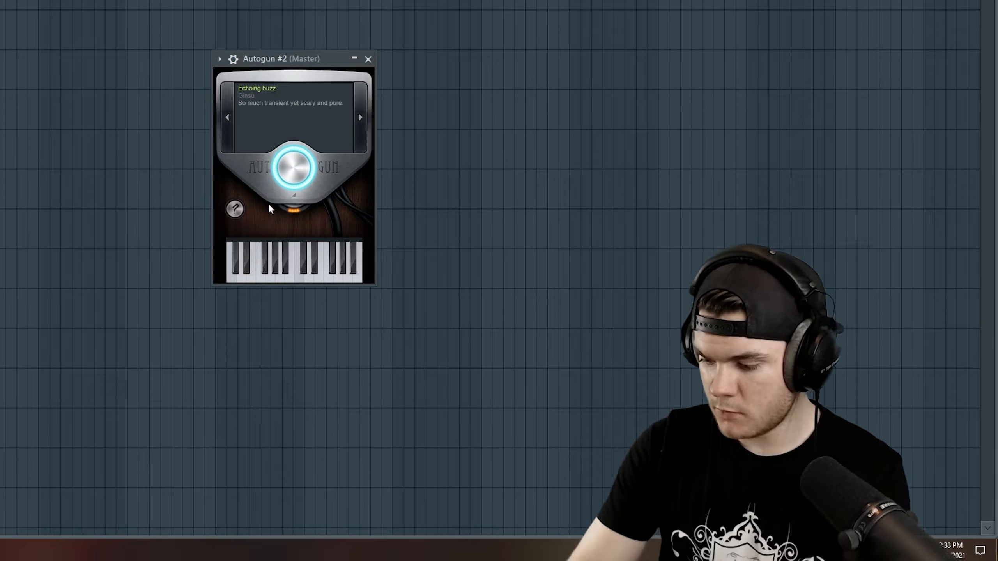
pyautogui.press('e')
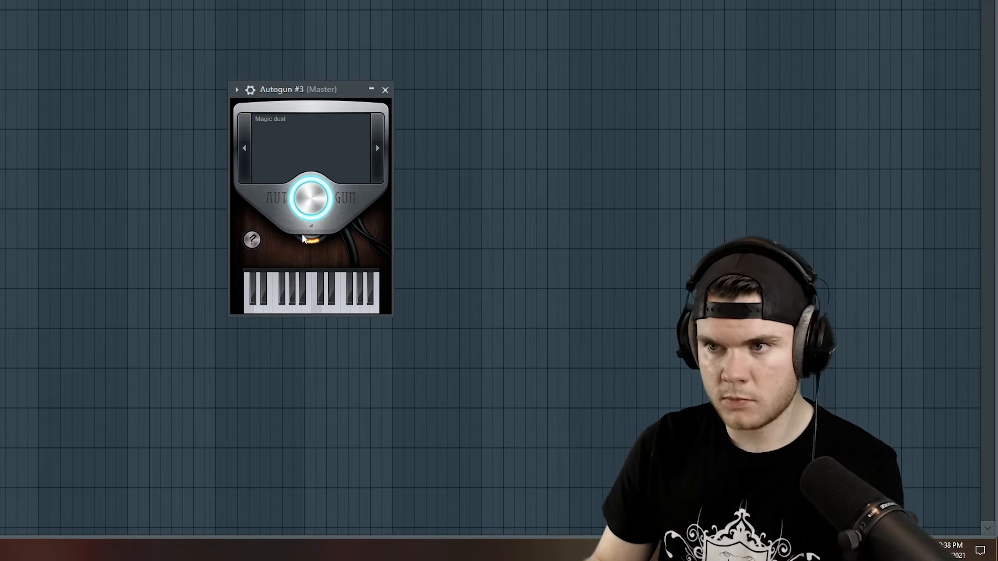
pyautogui.click(385, 90)
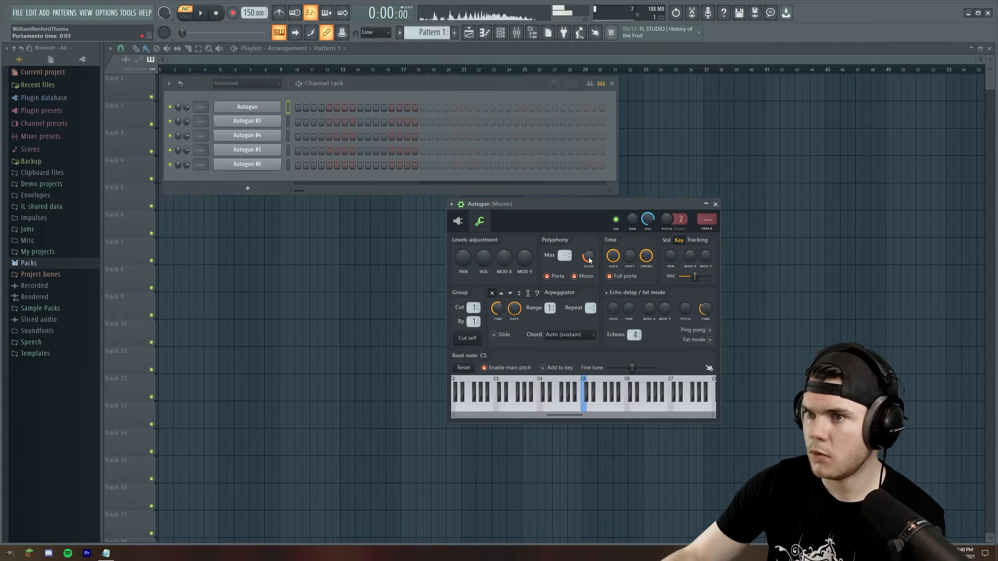
# Close the Autogun channel settings and open the piano roll of the first Autogun channel
pyautogui.click(715, 205)
pyautogui.rightClick(273, 109)
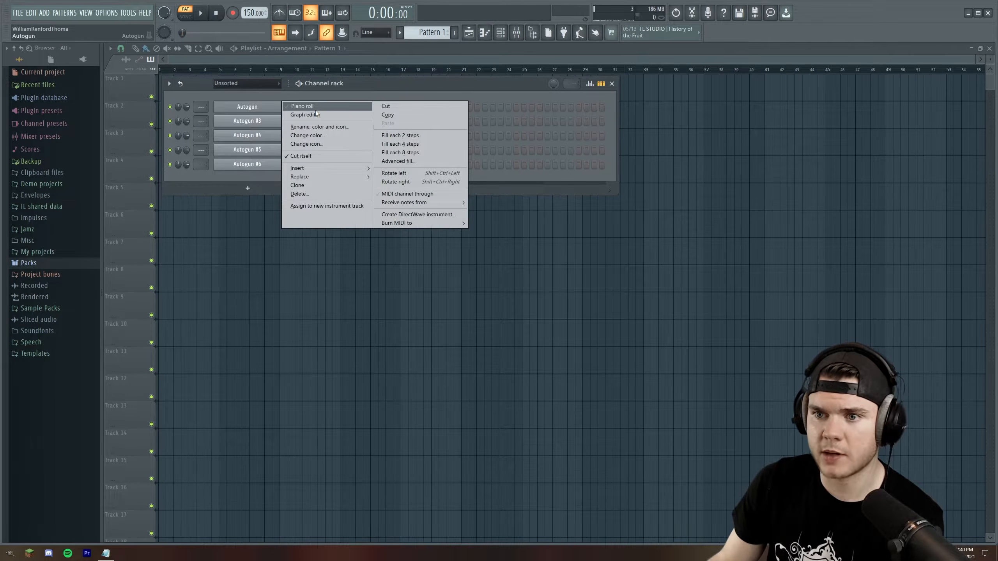
pyautogui.click(317, 106)
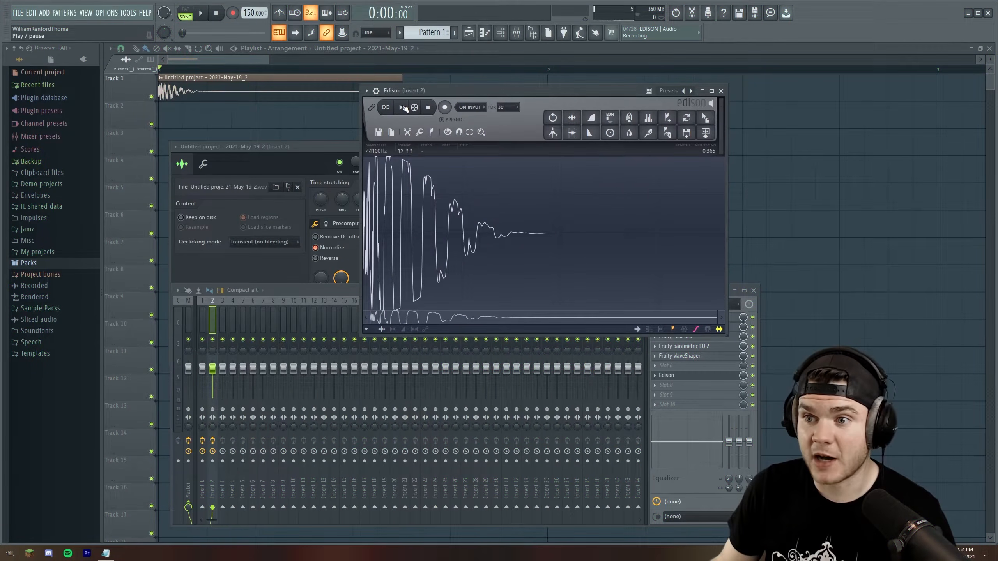
# Play the recorded sound in Edison on Insert 2 and show all channels in the channel rack
pyautogui.click(404, 107)
pyautogui.click(403, 107)
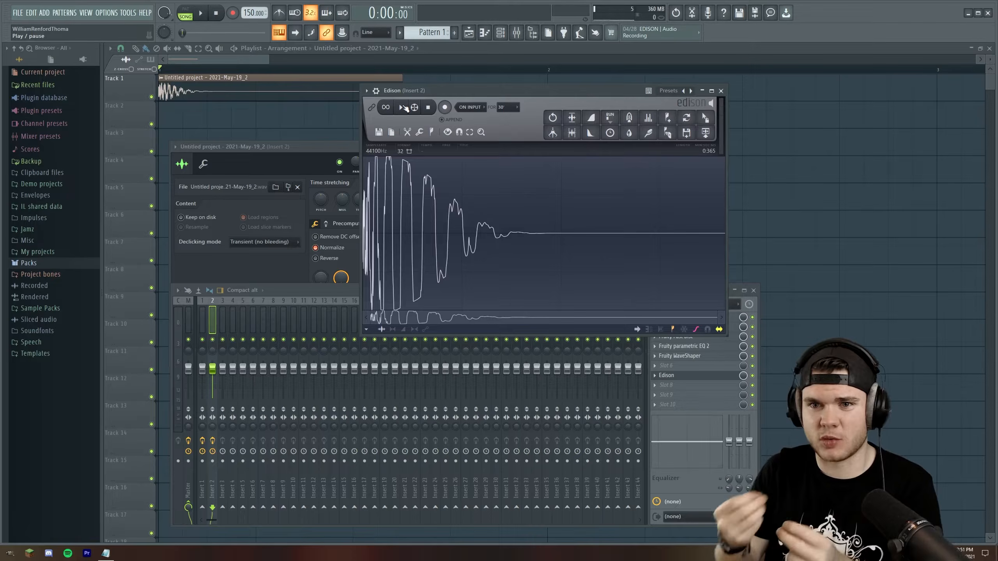
pyautogui.press('F6')
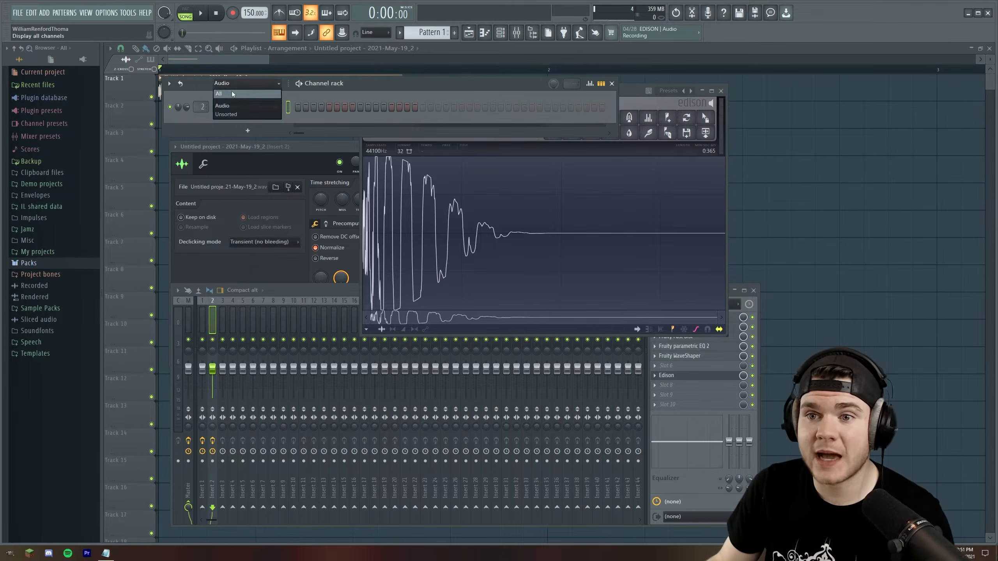
# Play the Autogun pattern and review its piano roll notes and channel settings
pyautogui.press('space')
pyautogui.press('space')
pyautogui.click(345, 108)
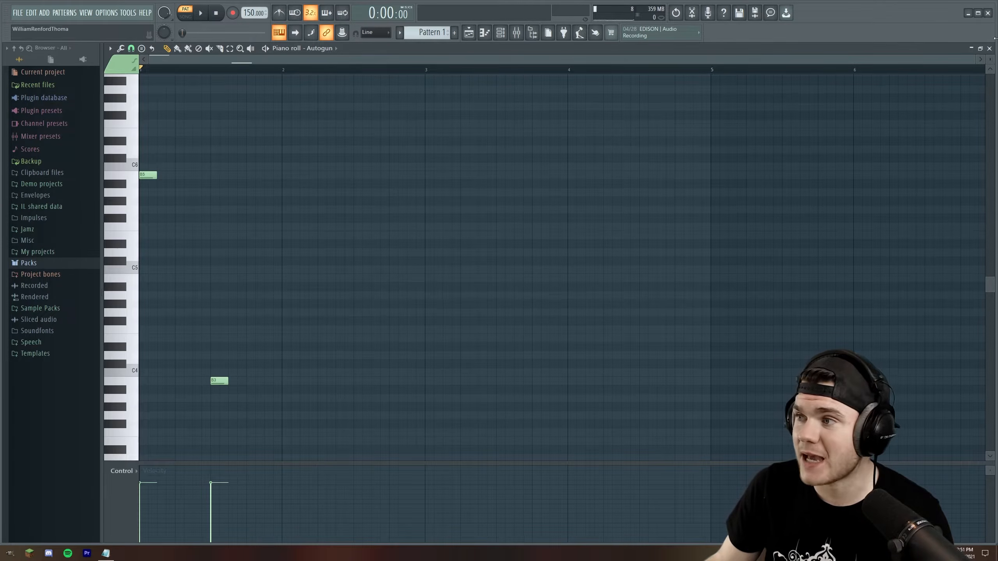
pyautogui.click(990, 48)
pyautogui.click(279, 108)
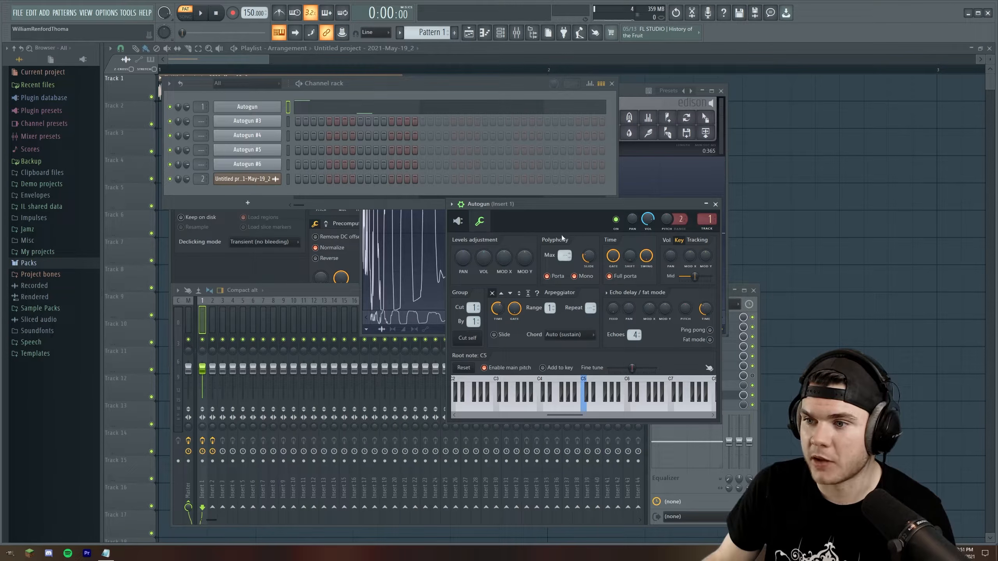
pyautogui.click(715, 204)
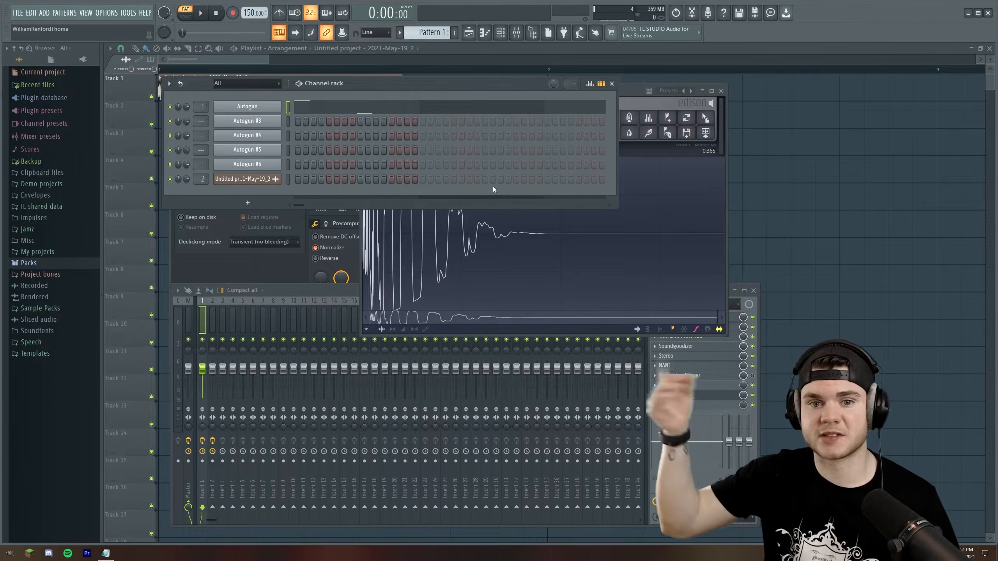
pyautogui.press('space')
pyautogui.press('space')
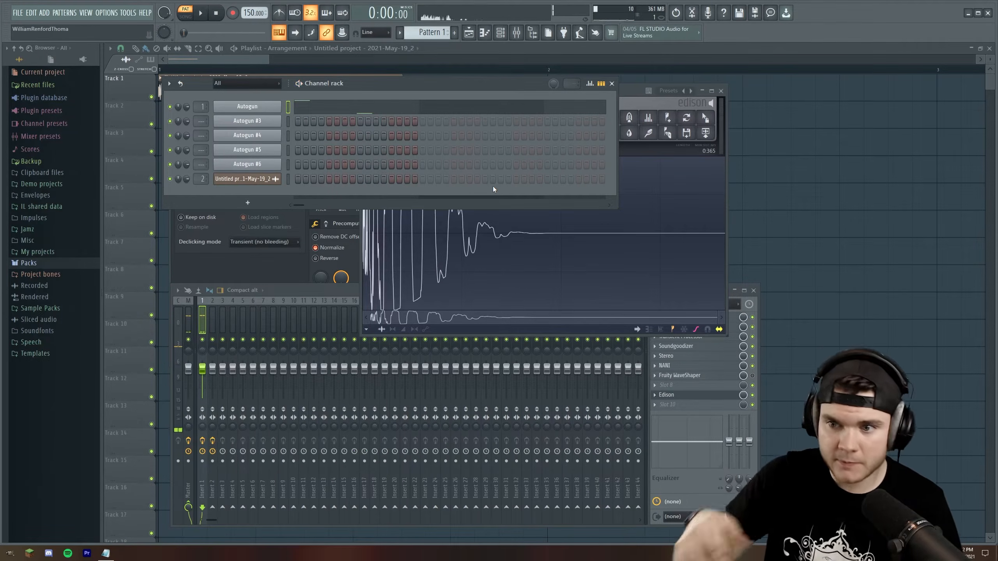
# Review the Fruity parametric EQ 2, Disperser, Transient Processor, Soundgoodizer and Stereo effects on mixer Insert 1
pyautogui.click(202, 313)
pyautogui.click(684, 318)
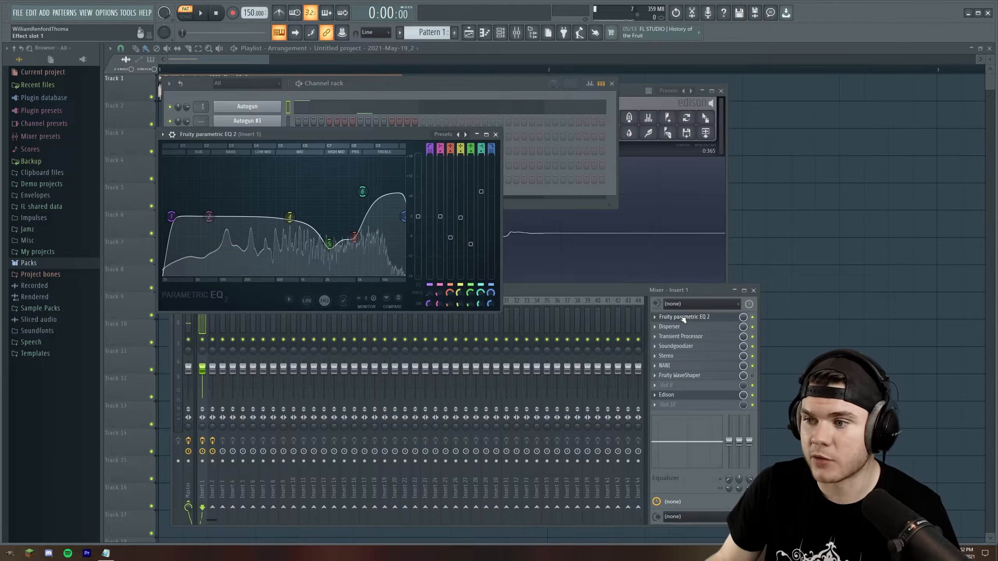
pyautogui.click(684, 318)
pyautogui.click(683, 327)
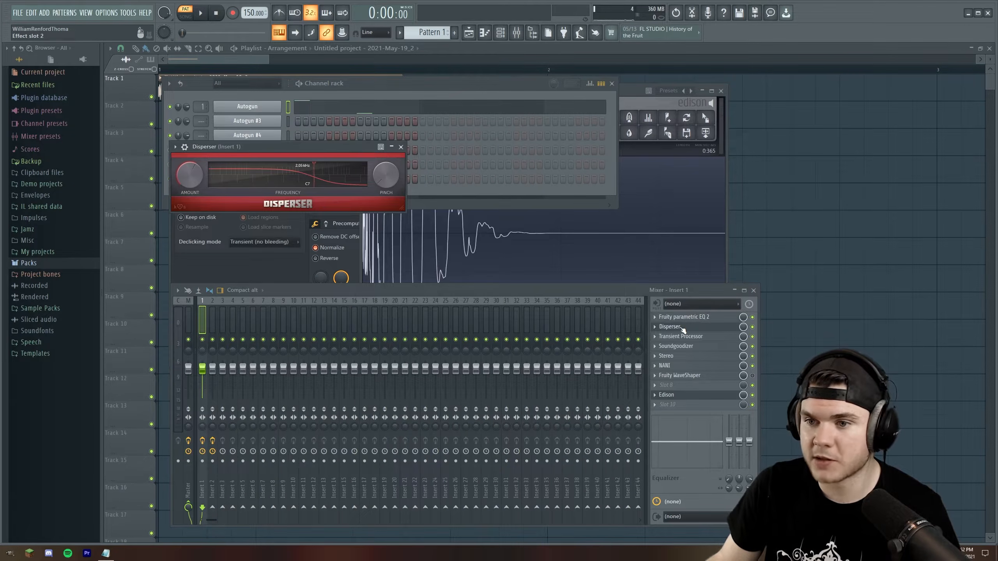
pyautogui.click(684, 327)
pyautogui.click(684, 336)
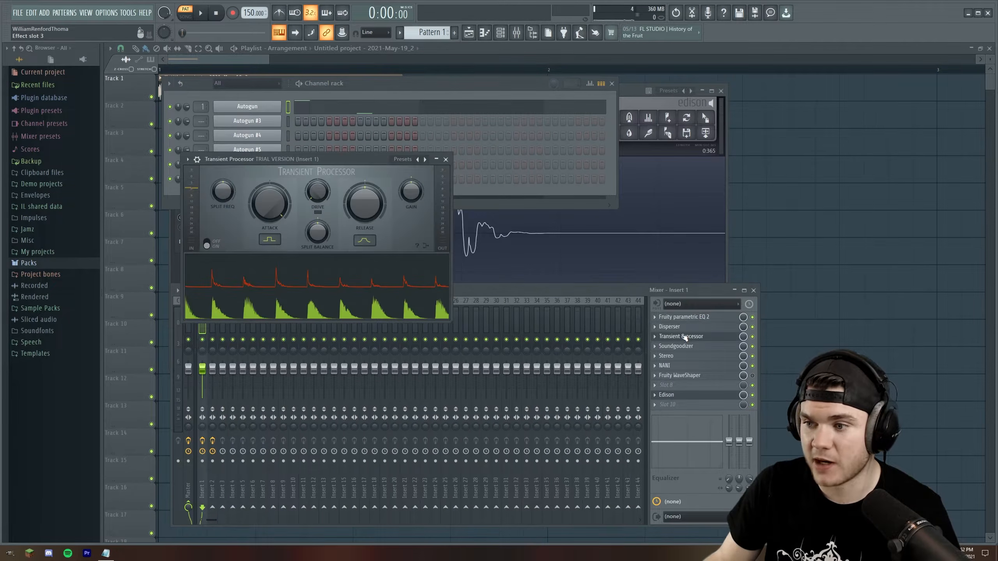
pyautogui.click(684, 337)
pyautogui.click(680, 347)
pyautogui.click(681, 347)
pyautogui.click(680, 356)
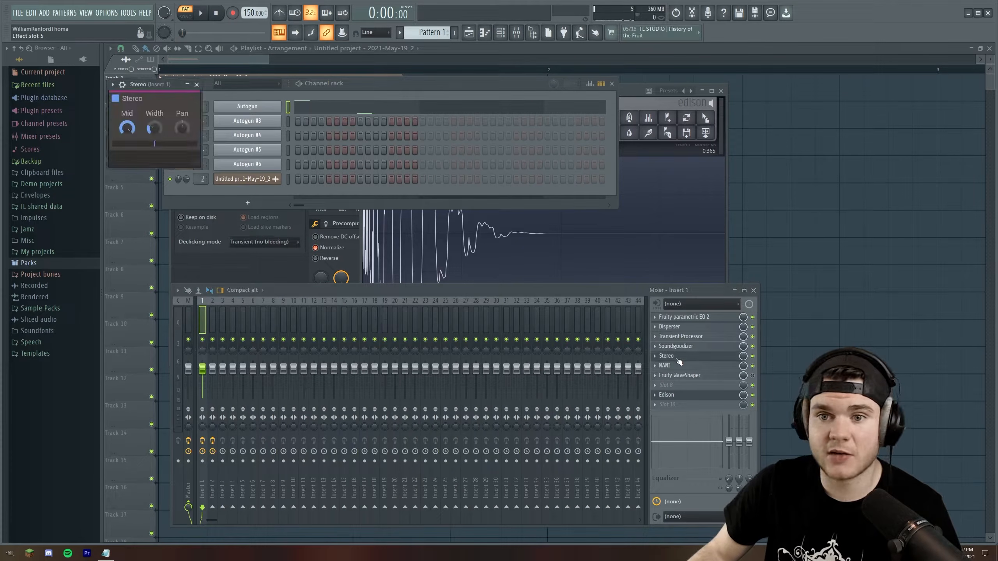
pyautogui.click(678, 358)
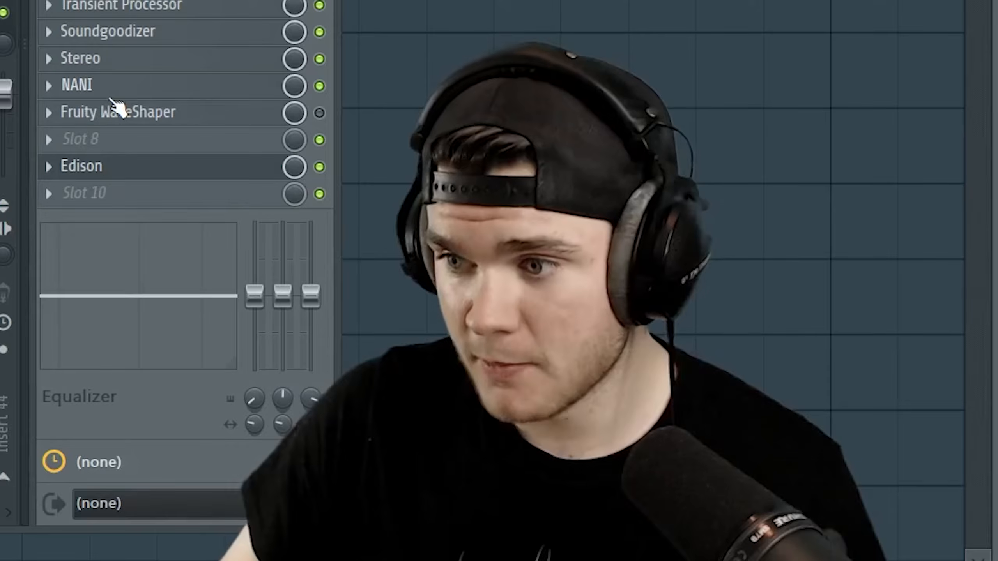
# Open Edison on Insert 1, play its recorded sound and return to the playlist
pyautogui.click(668, 395)
pyautogui.press('space')
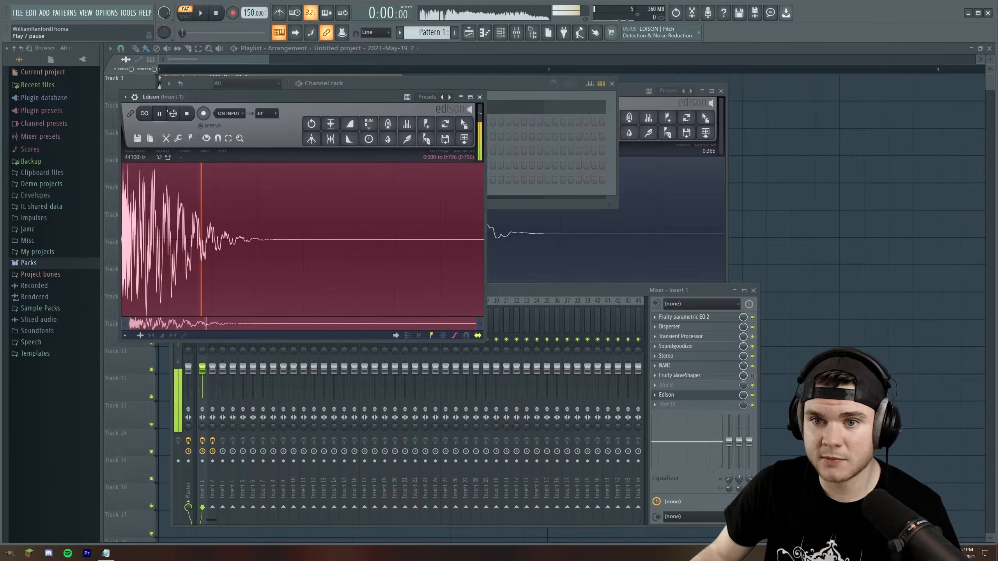
pyautogui.click(237, 66)
# Review the Track 1 audio clip's sampler settings and precomputed effects, and close its window
pyautogui.doubleClick(240, 77)
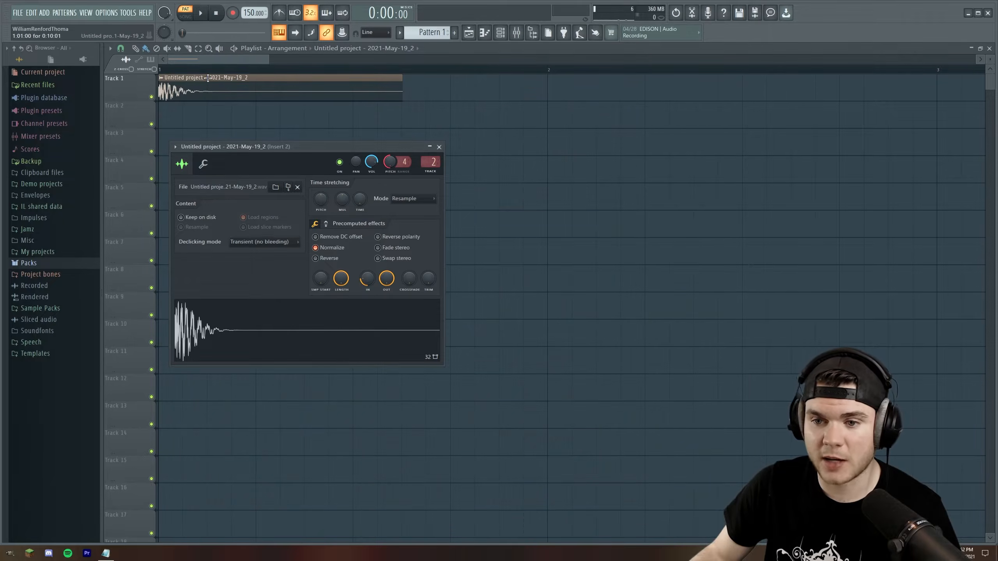
pyautogui.click(351, 347)
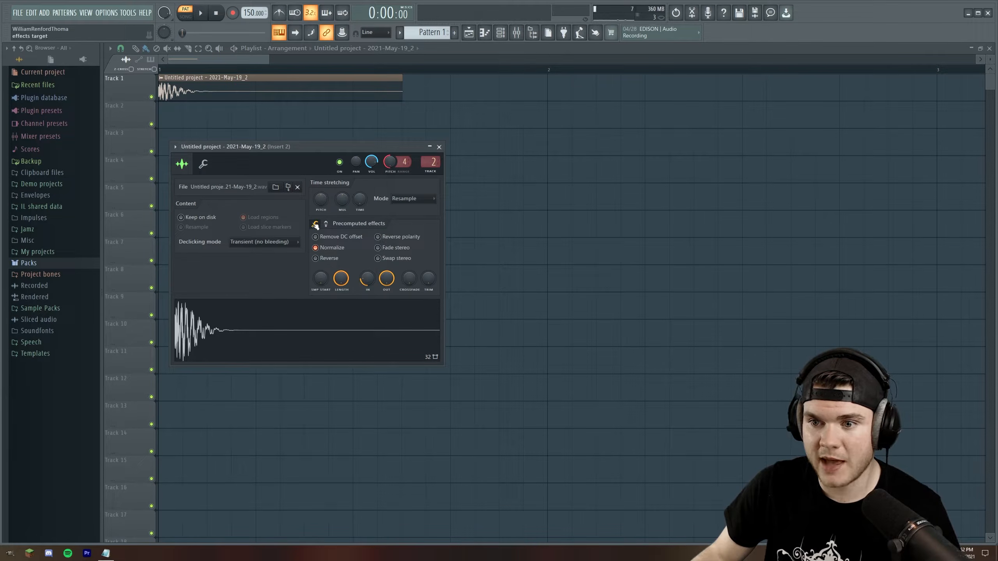
pyautogui.click(326, 223)
pyautogui.click(439, 147)
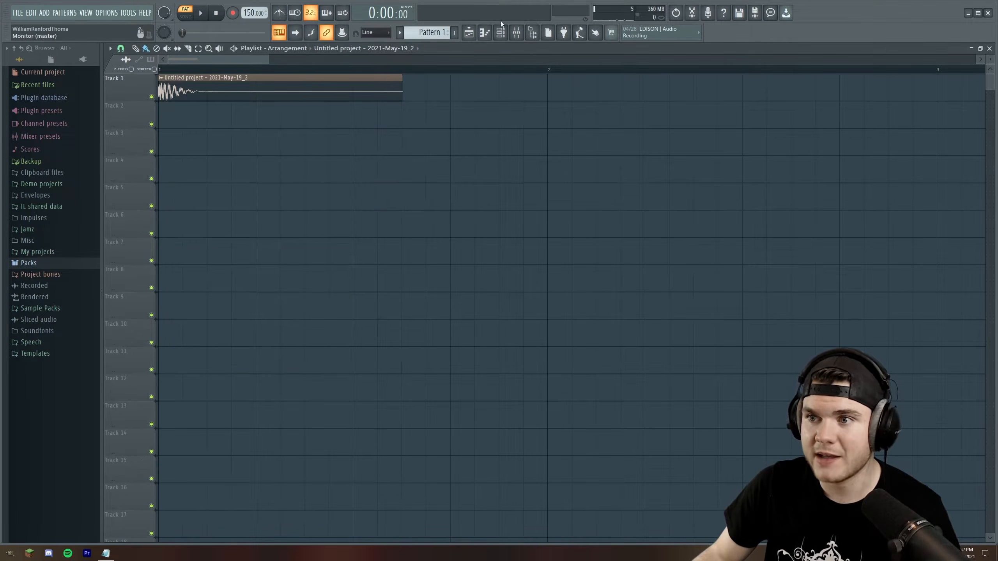
# Review both Fruity parametric EQ 2 instances, Fruity Fast Dist and Fruity WaveShaper on mixer Insert 2, and play the processed clip
pyautogui.click(516, 32)
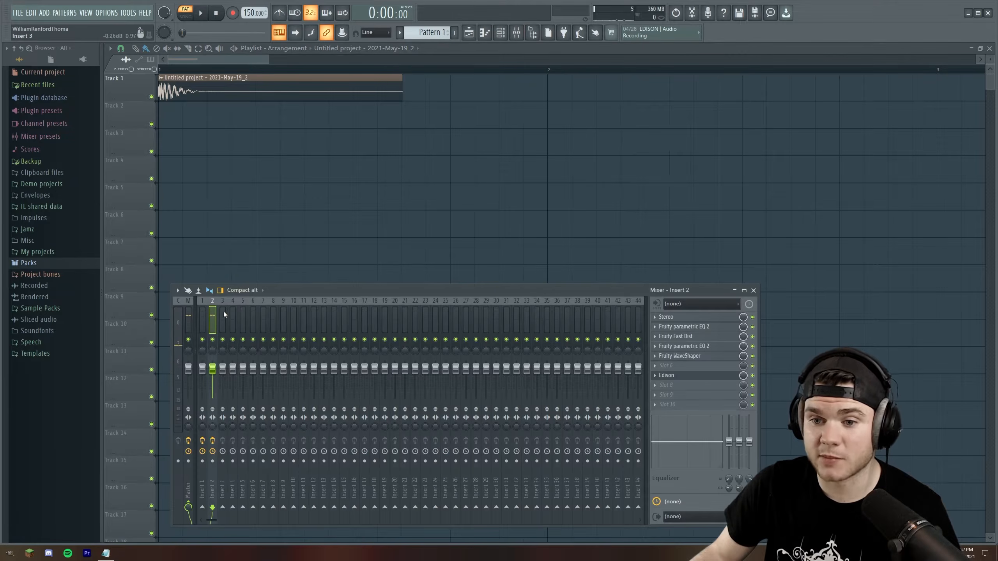
pyautogui.click(686, 327)
pyautogui.click(696, 328)
pyautogui.click(695, 337)
pyautogui.click(696, 337)
pyautogui.click(696, 348)
pyautogui.click(695, 348)
pyautogui.click(696, 358)
pyautogui.click(695, 358)
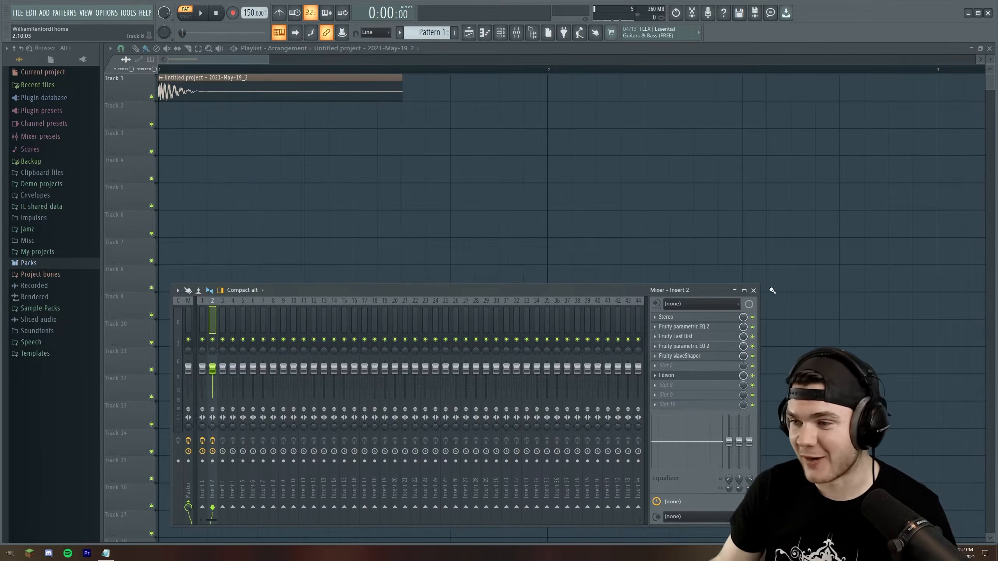
pyautogui.click(754, 291)
pyautogui.press('space')
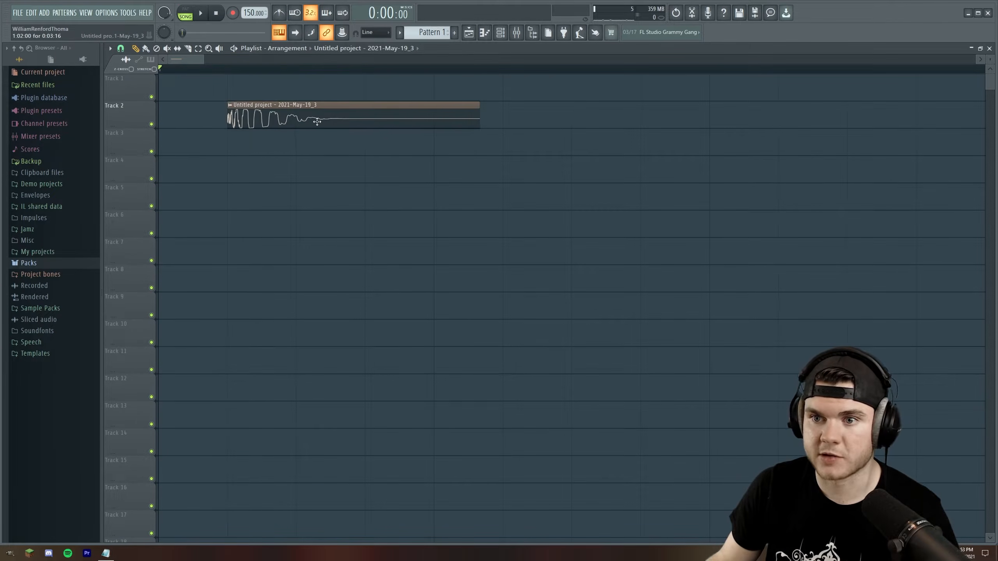
# Move the Track 2 audio clip to the start of Track 1 in the playlist and play it
pyautogui.moveTo(270, 110); pyautogui.dragTo(206, 85)
pyautogui.press('space')
pyautogui.scroll(-2, 194, 75)
pyautogui.scroll(2, 193, 74)
pyautogui.scroll(-5, 196, 74)
pyautogui.scroll(-2, 196, 76)
# Open the channel rack and set its channel filter to All
pyautogui.press('F6')
pyautogui.click(235, 84)
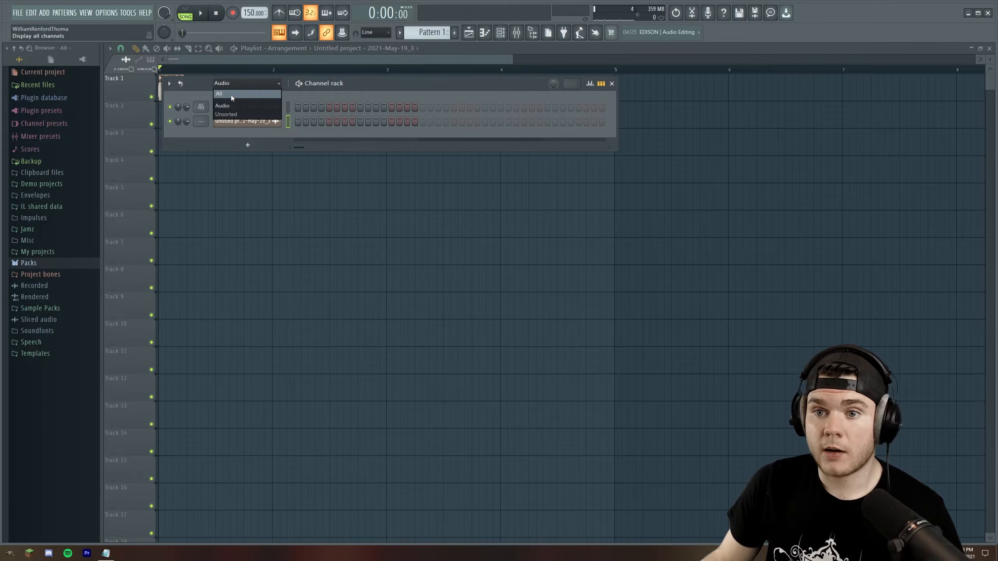
pyautogui.click(231, 95)
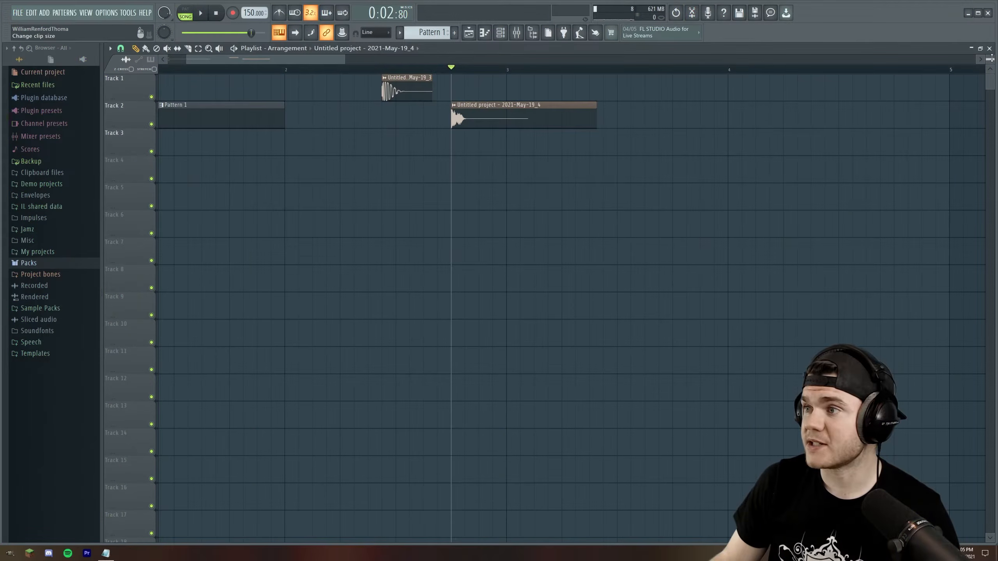
# Place the playhead at the start of the 2021-May-19_4 clip on Track 2 and play it
pyautogui.moveTo(992, 58); pyautogui.dragTo(992, 74)
pyautogui.scroll(3, 497, 64)
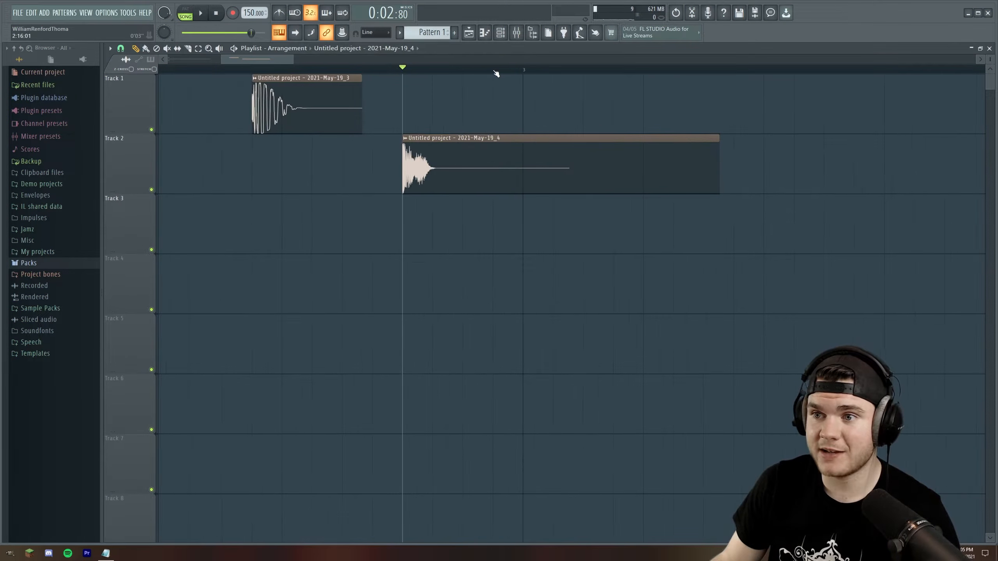
pyautogui.moveTo(410, 72)
pyautogui.mouseDown()
pyautogui.moveTo(374, 71)
pyautogui.moveTo(400, 71)
pyautogui.mouseUp()
pyautogui.press('space')
pyautogui.press('space')
pyautogui.press('space')
pyautogui.press('space')
pyautogui.press('space')
pyautogui.press('space')
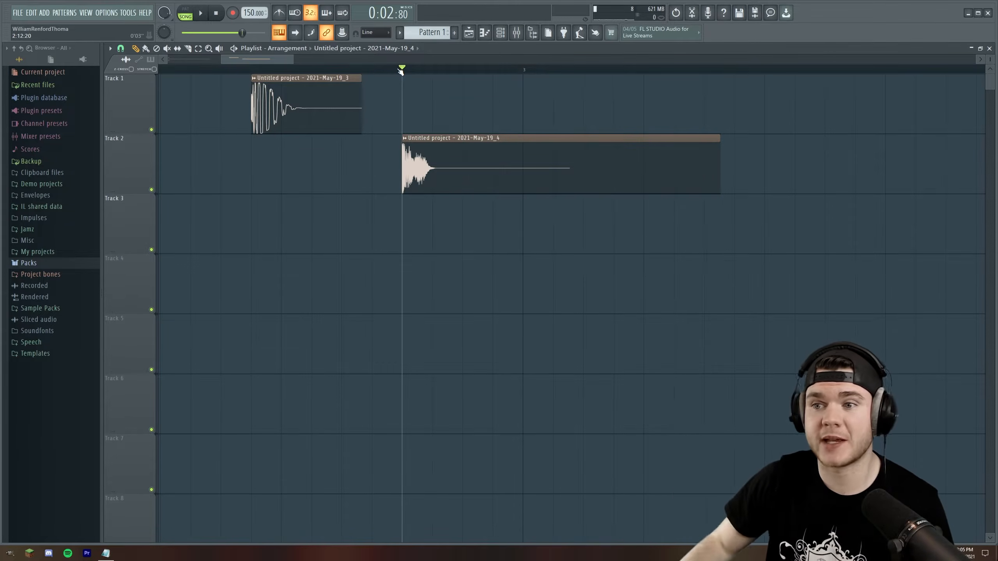
# Play the arrangement from just before the 2021-May-19_3 clip on Track 1 to compare it with the Track 2 clip
pyautogui.scroll(-4, 401, 71)
pyautogui.click(322, 69)
pyautogui.press('space')
pyautogui.press('space')
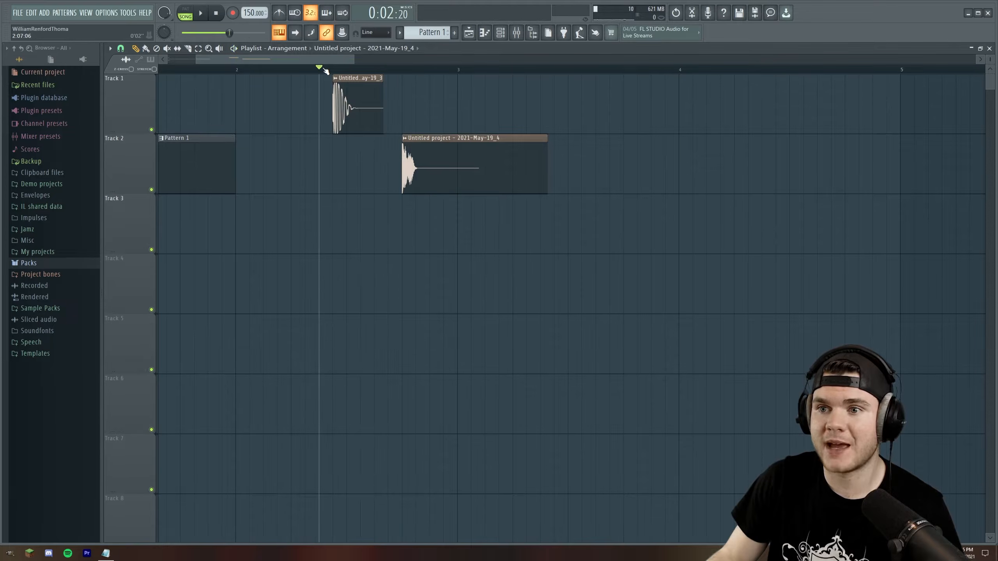
# Open the 2021-May-19_4 clip's sampler settings, play the clip and close its window
pyautogui.scroll(5, 397, 70)
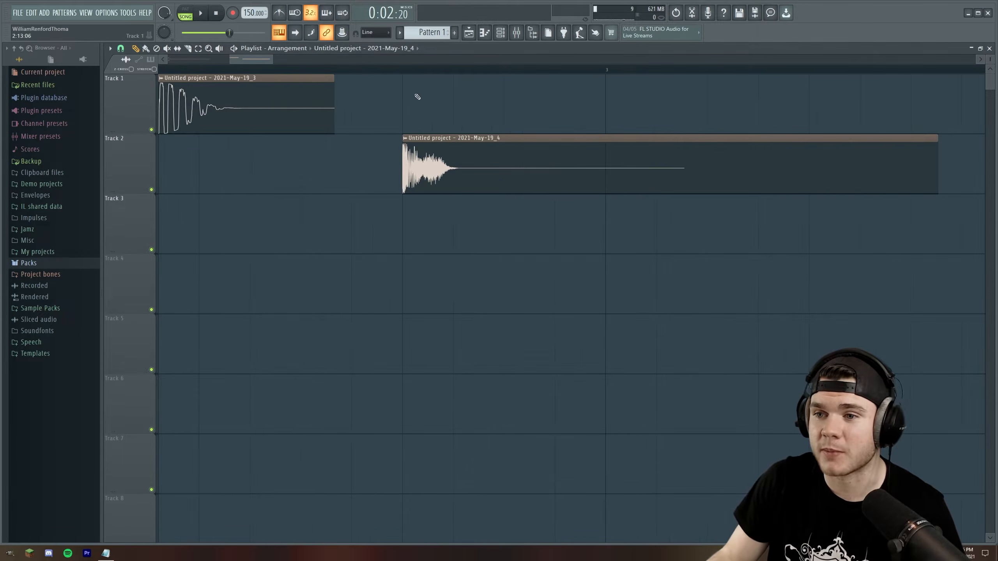
pyautogui.doubleClick(418, 151)
pyautogui.press('space')
pyautogui.press('space')
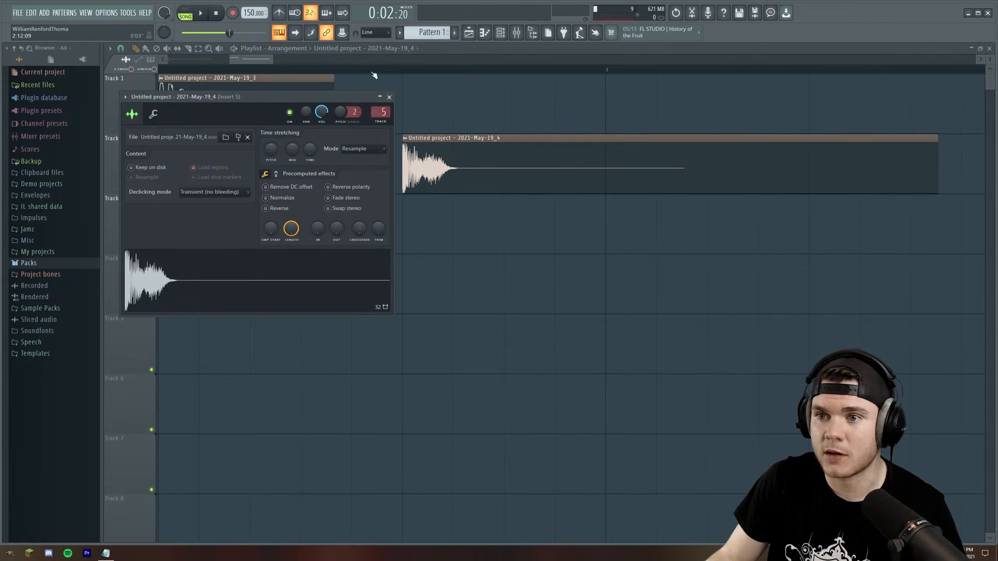
pyautogui.press('Escape')
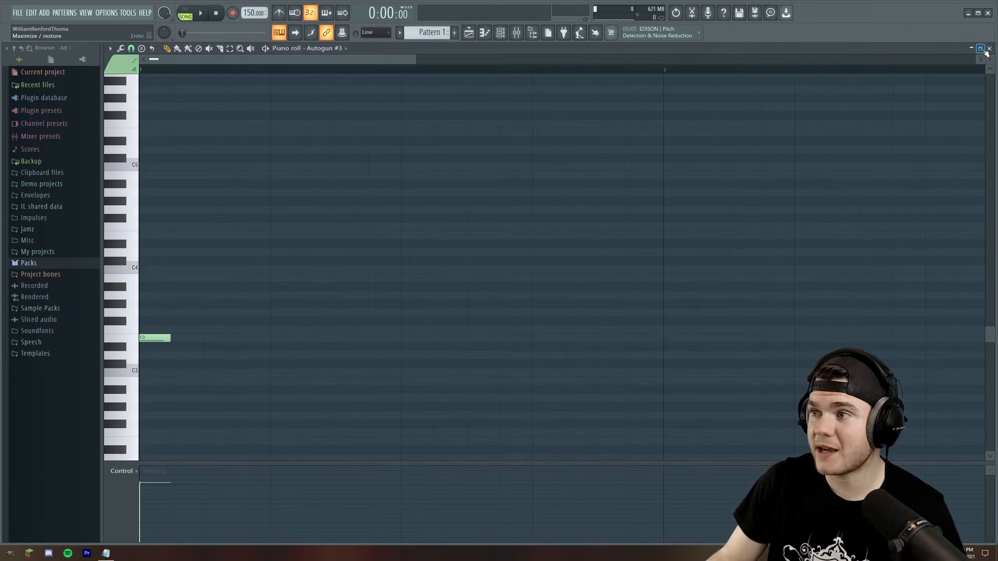
# Close the Autogun #3 piano roll and play Pattern 1 from the start
pyautogui.click(989, 48)
pyautogui.press('space')
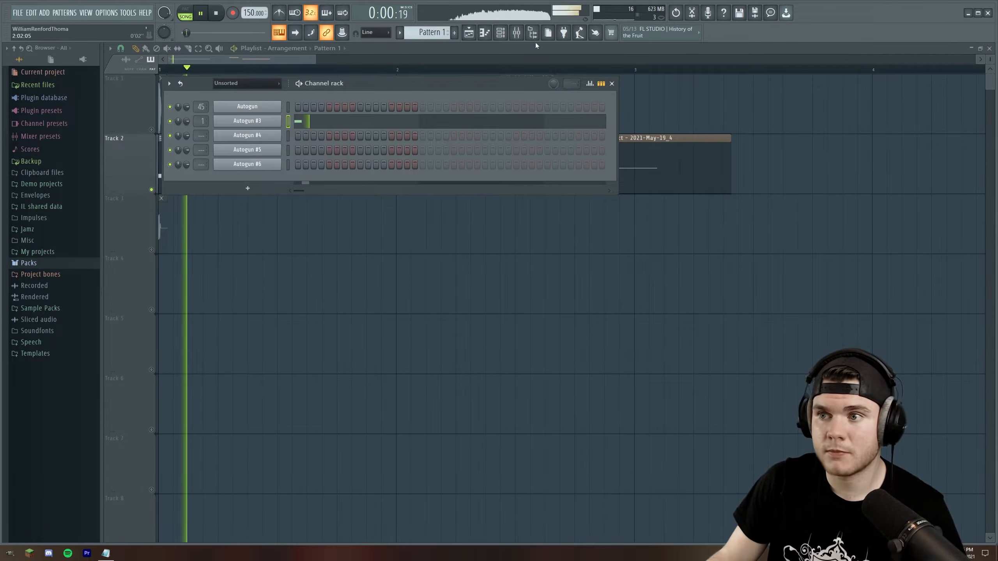
pyautogui.press('space')
# Review Faturator and Patcher on mixer Insert 1 and compare the sound with Patcher bypassed and re-enabled
pyautogui.press('F9')
pyautogui.click(202, 314)
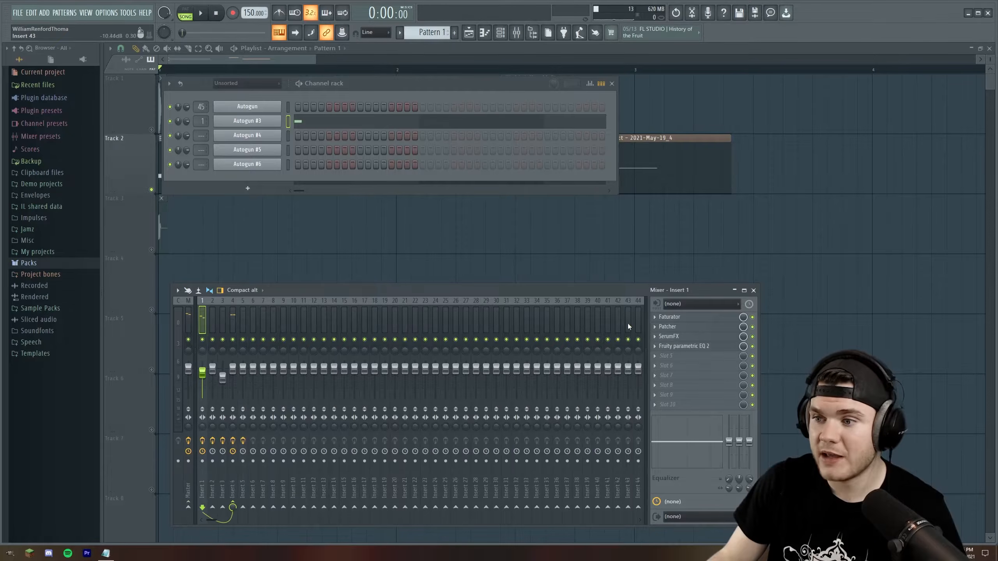
pyautogui.click(686, 323)
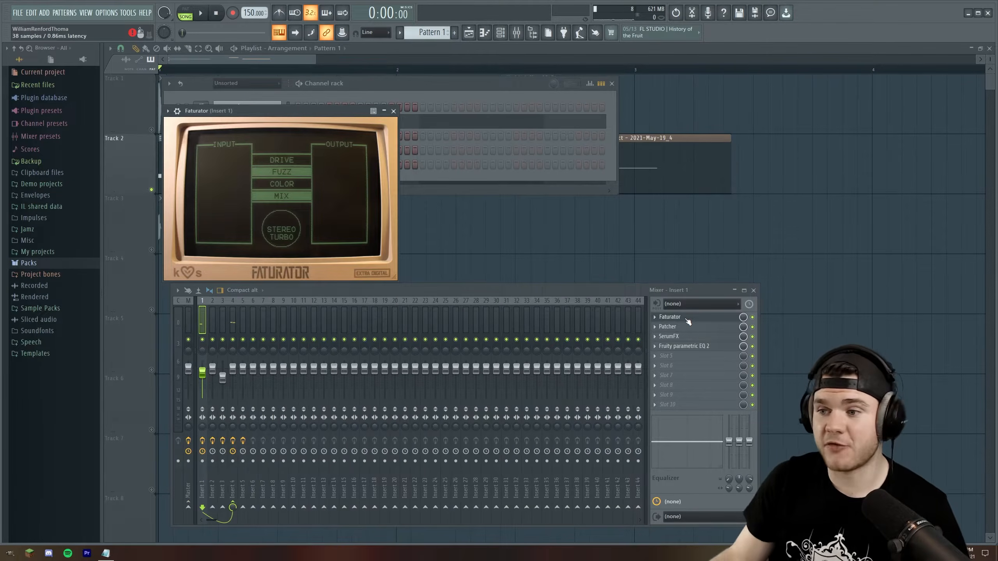
pyautogui.click(688, 321)
pyautogui.click(684, 328)
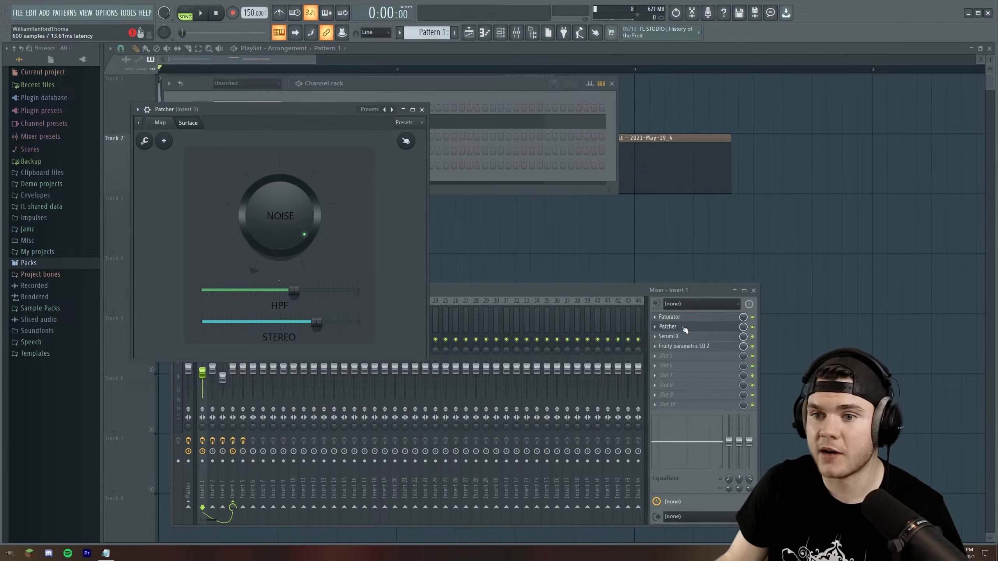
pyautogui.click(685, 329)
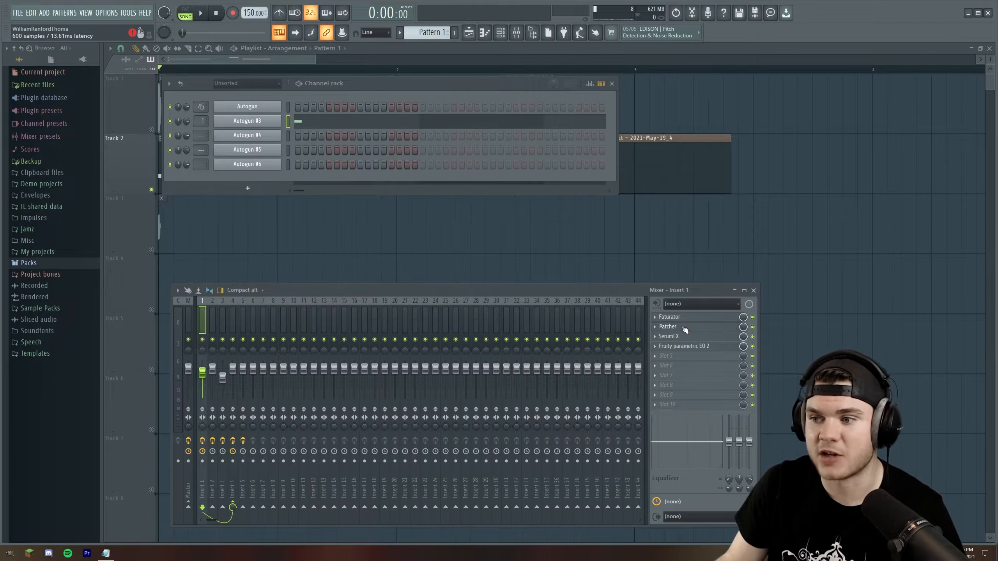
pyautogui.click(752, 327)
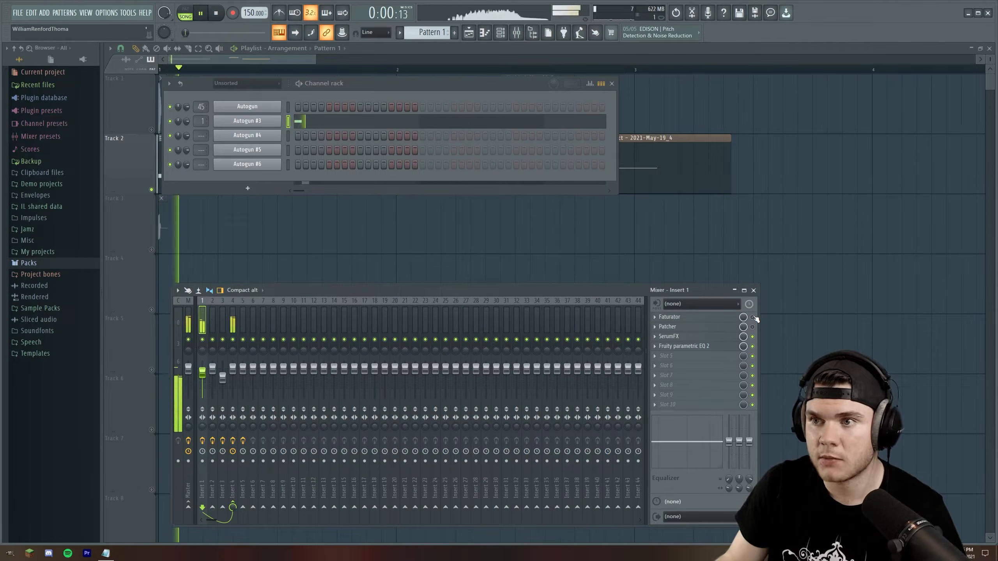
pyautogui.click(753, 327)
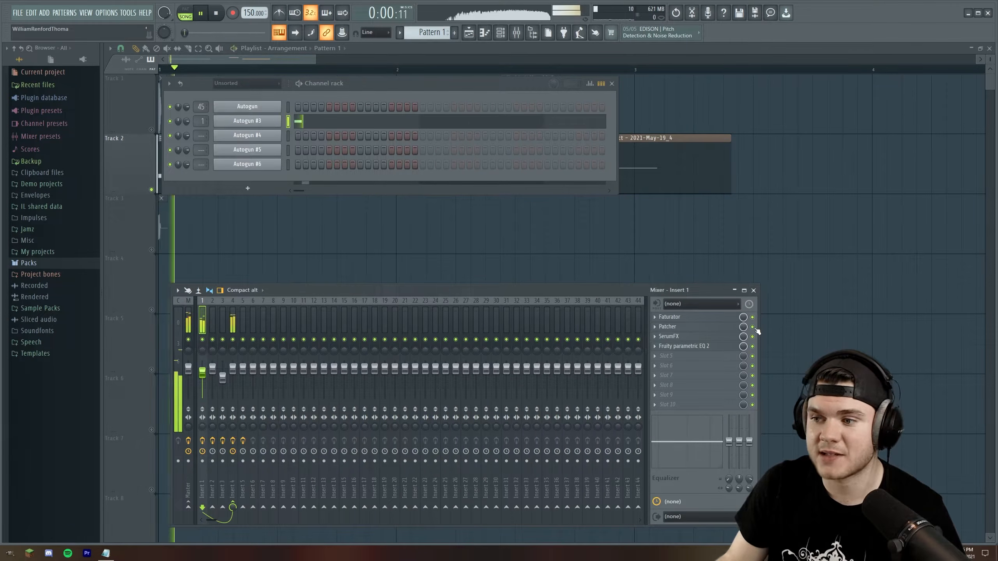
# Review the SerumFX EQ and the Fruity parametric EQ 2 curve on mixer Insert 1
pyautogui.click(673, 337)
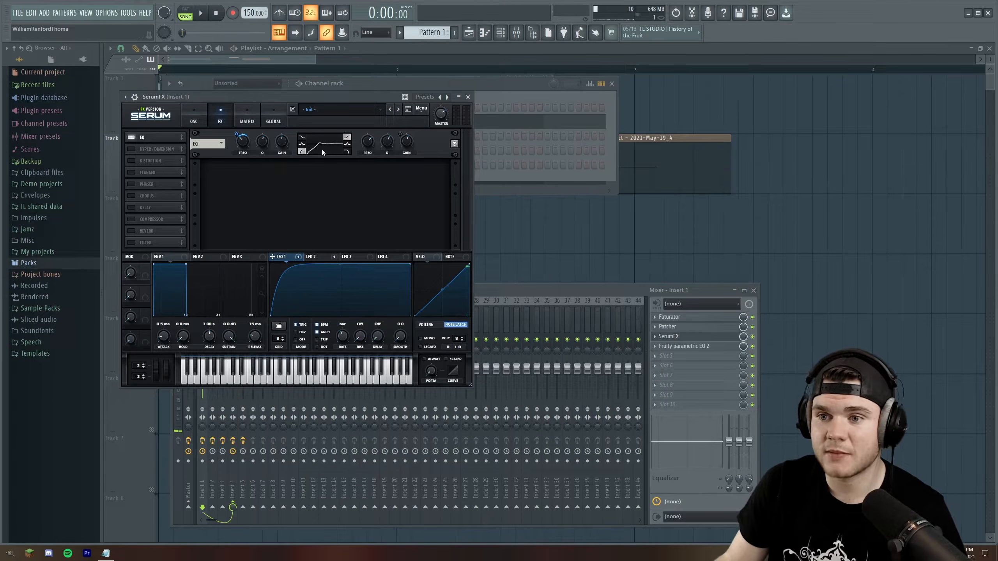
pyautogui.moveTo(333, 101); pyautogui.dragTo(435, 157)
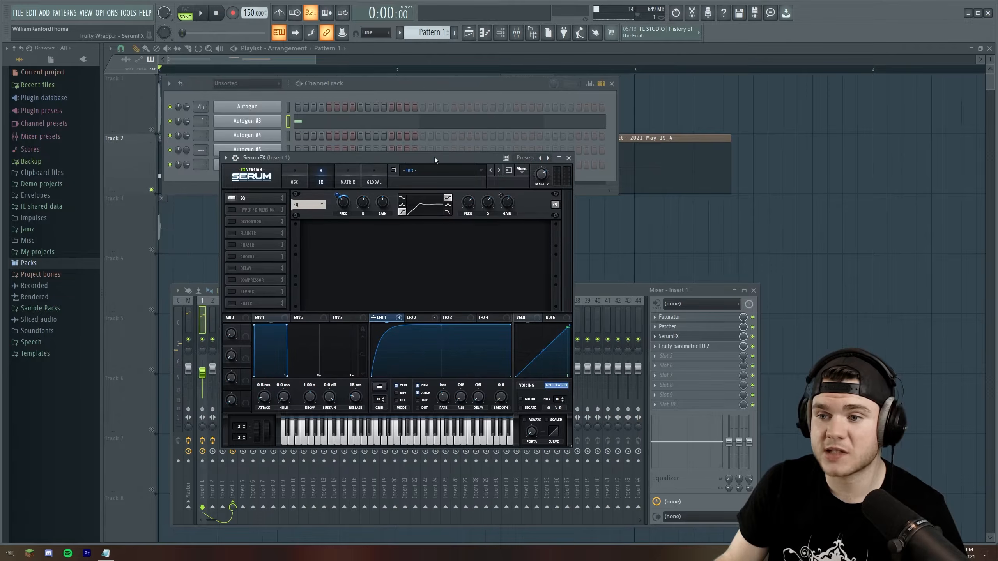
pyautogui.click(694, 335)
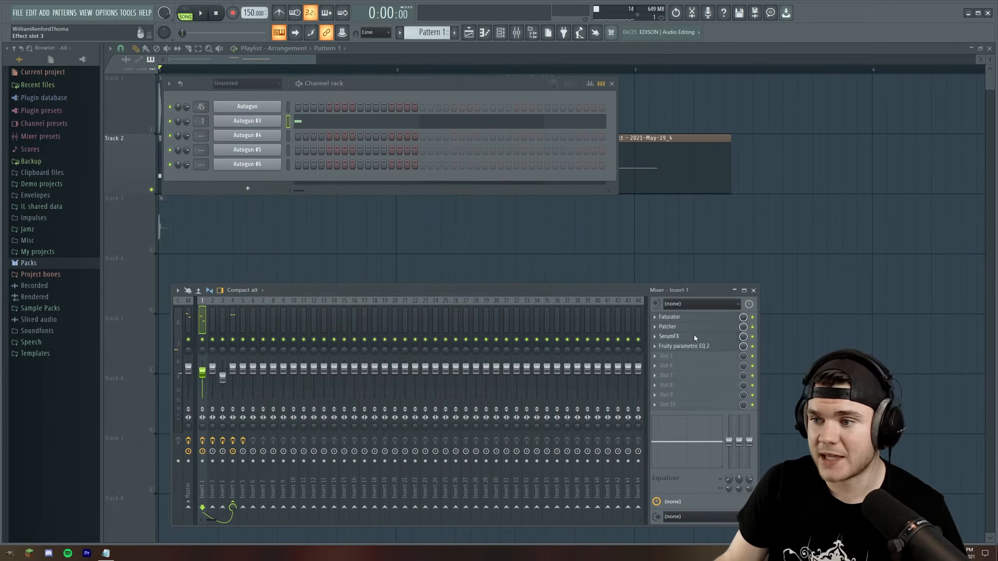
pyautogui.click(697, 347)
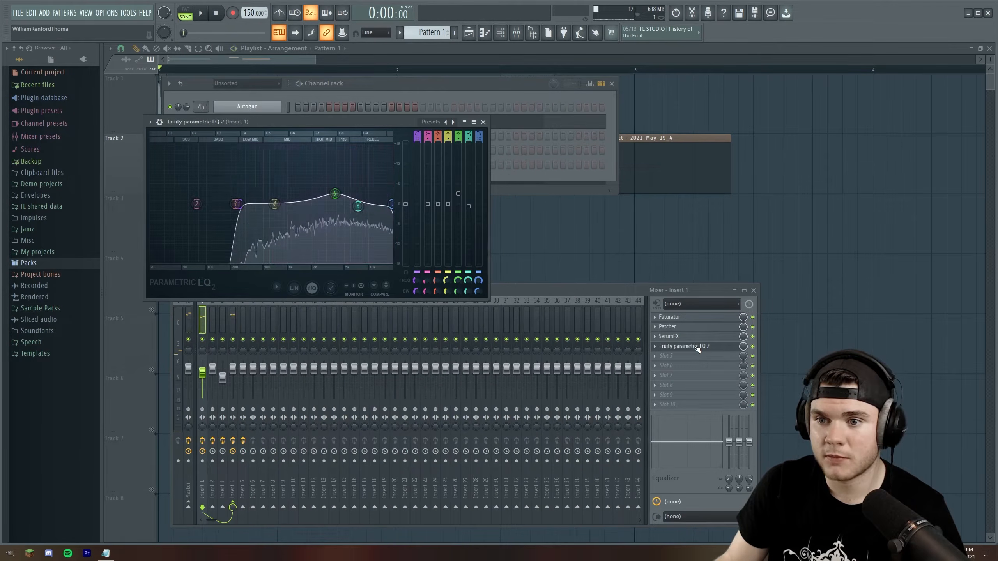
pyautogui.click(697, 347)
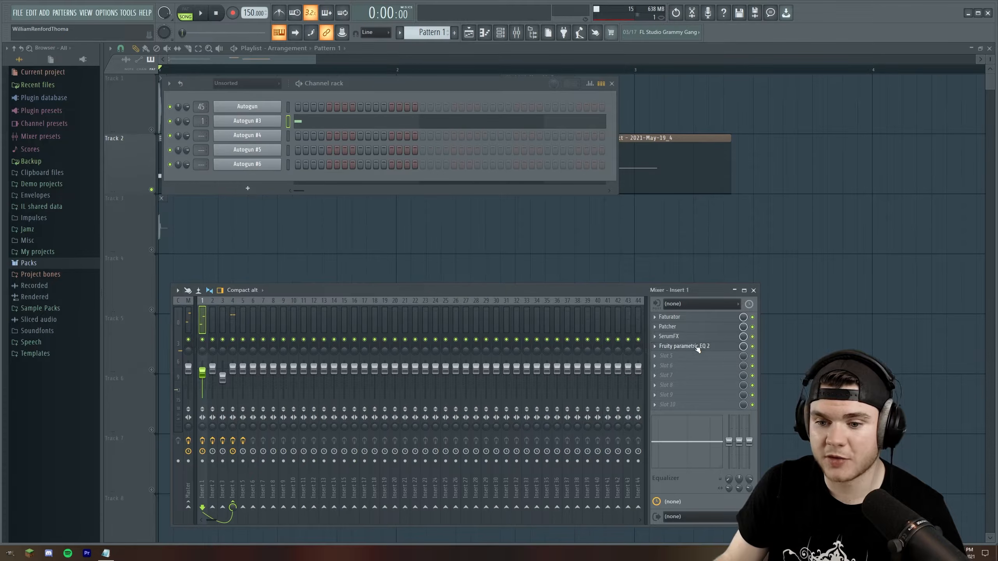
# Return to the playlist, solo Track 1 and play its clip
pyautogui.click(350, 59)
pyautogui.scroll(2, 180, 71)
pyautogui.click(159, 128)
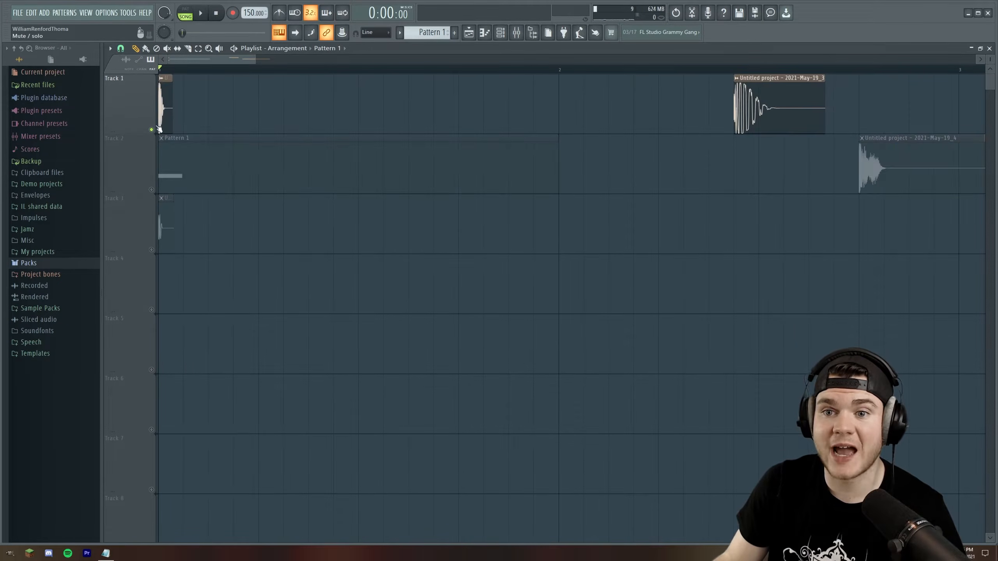
pyautogui.scroll(1, 167, 71)
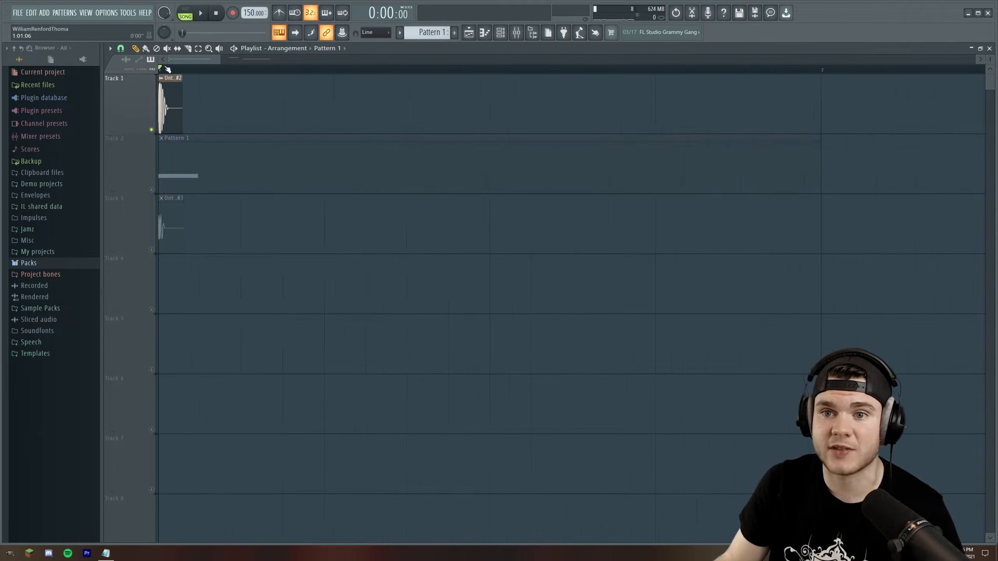
pyautogui.press('space')
# Review the Fruity parametric EQ 2 on mixer Insert 2 while playing the Track 1 clip, and close the EQ
pyautogui.press('F9')
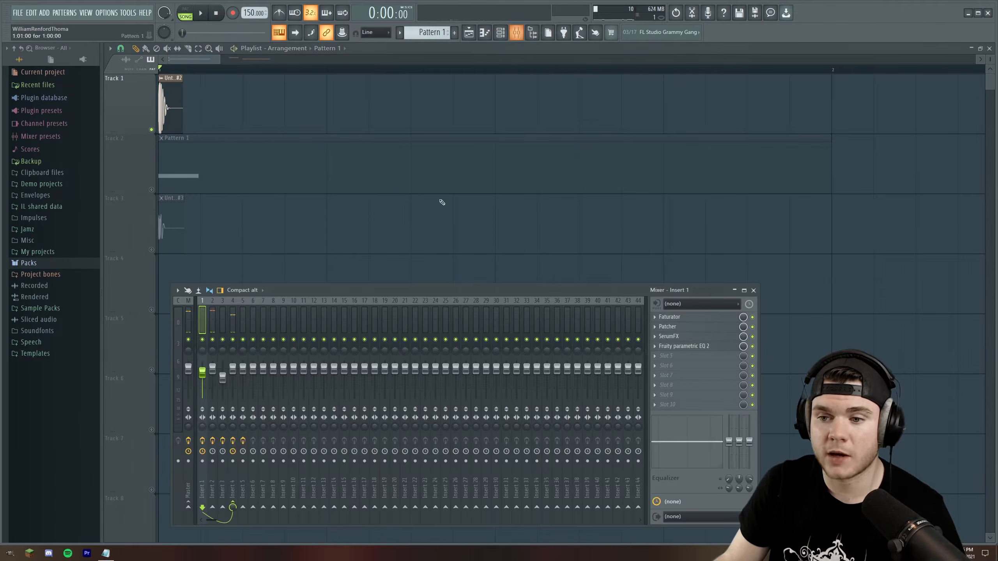
pyautogui.press('space')
pyautogui.click(214, 317)
pyautogui.click(690, 318)
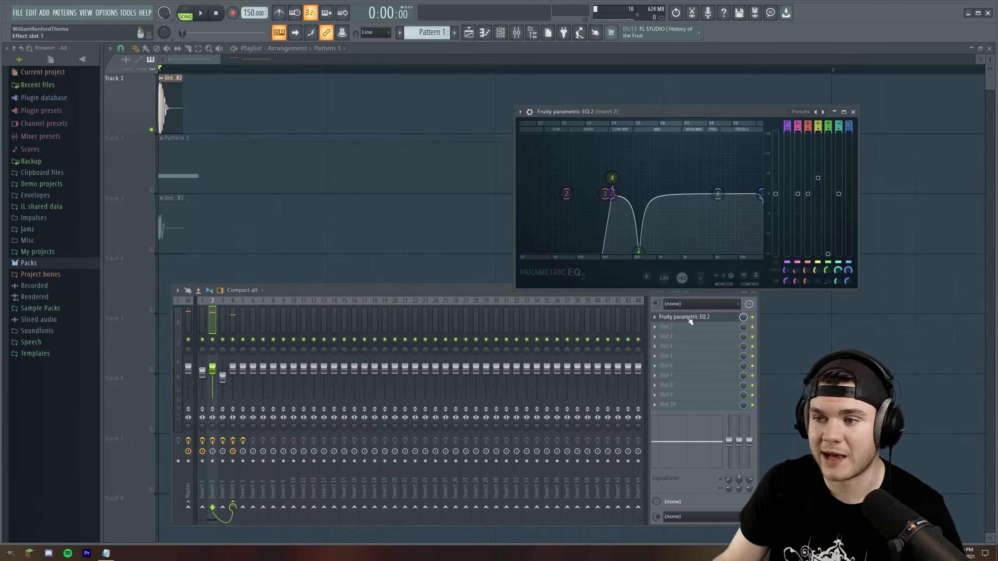
pyautogui.press('space')
pyautogui.press('space')
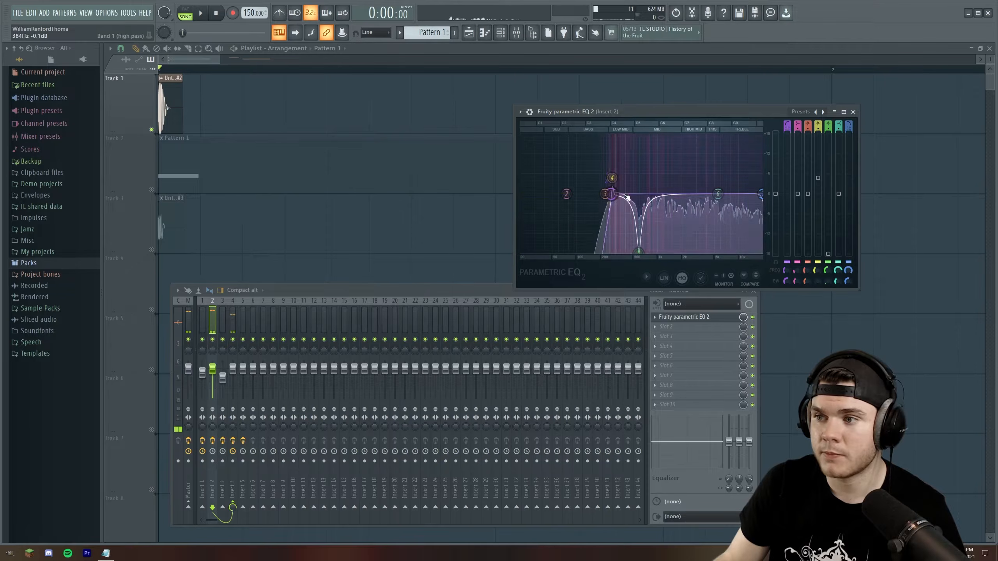
pyautogui.click(853, 111)
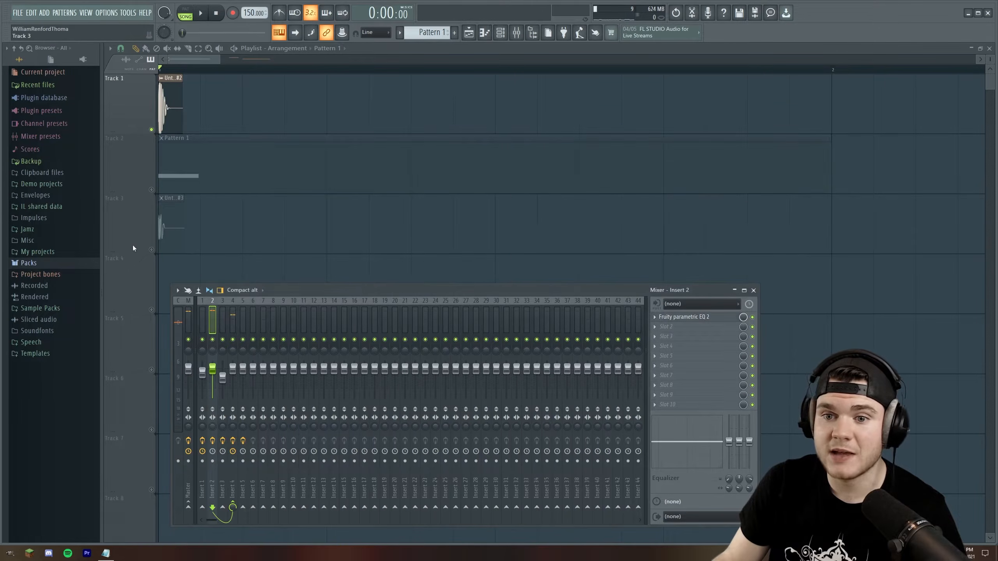
# Solo Track 3 and review the Fruity parametric EQ 2 and Fruity WaveShaper on mixer Insert 3
pyautogui.keyDown('ctrl'); pyautogui.click(152, 250); pyautogui.keyUp('ctrl')
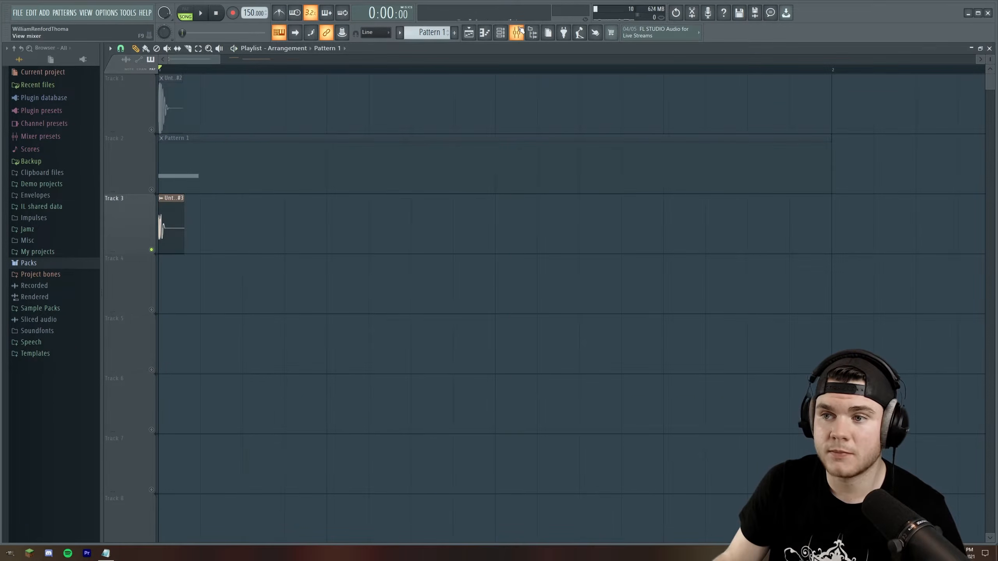
pyautogui.press('F9')
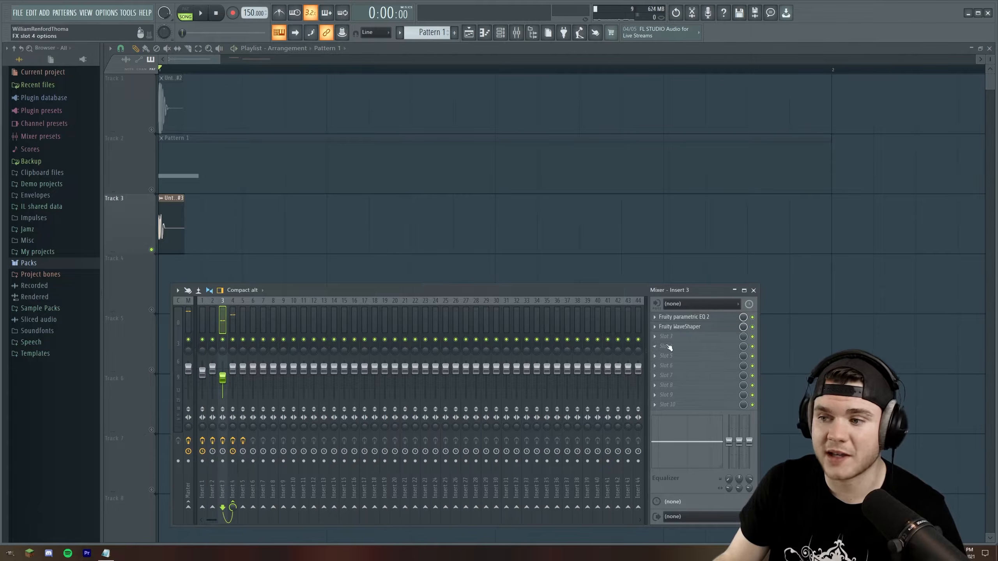
pyautogui.click(692, 317)
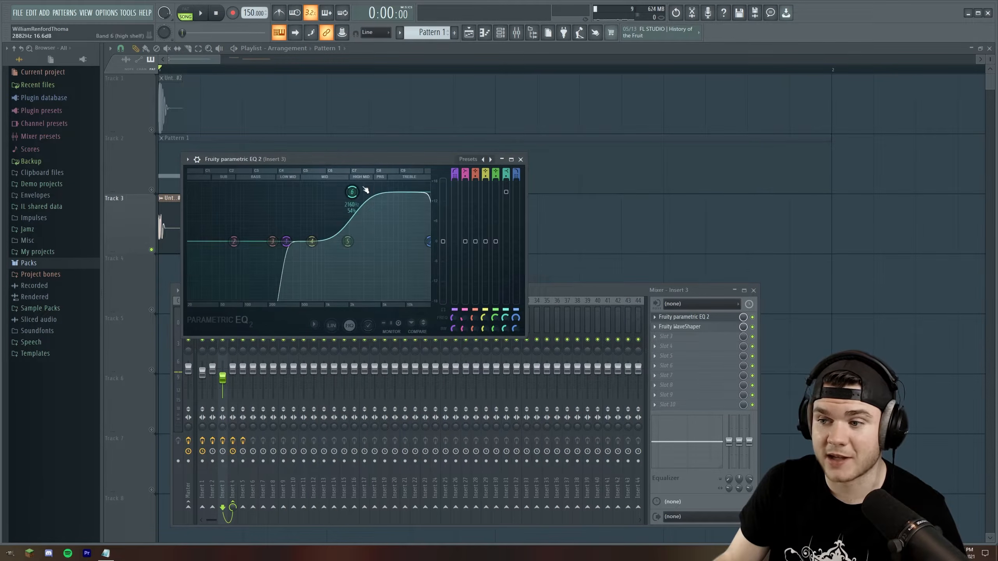
pyautogui.click(699, 318)
pyautogui.click(693, 327)
pyautogui.click(694, 327)
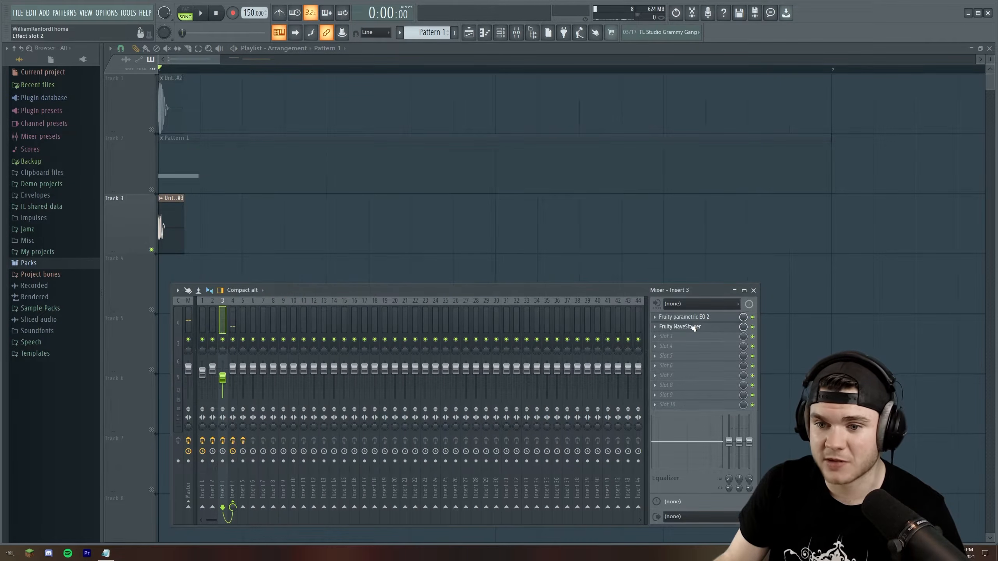
# Select mixer Insert 4, unsolo the playlist tracks and play all three layers together
pyautogui.press('Right')
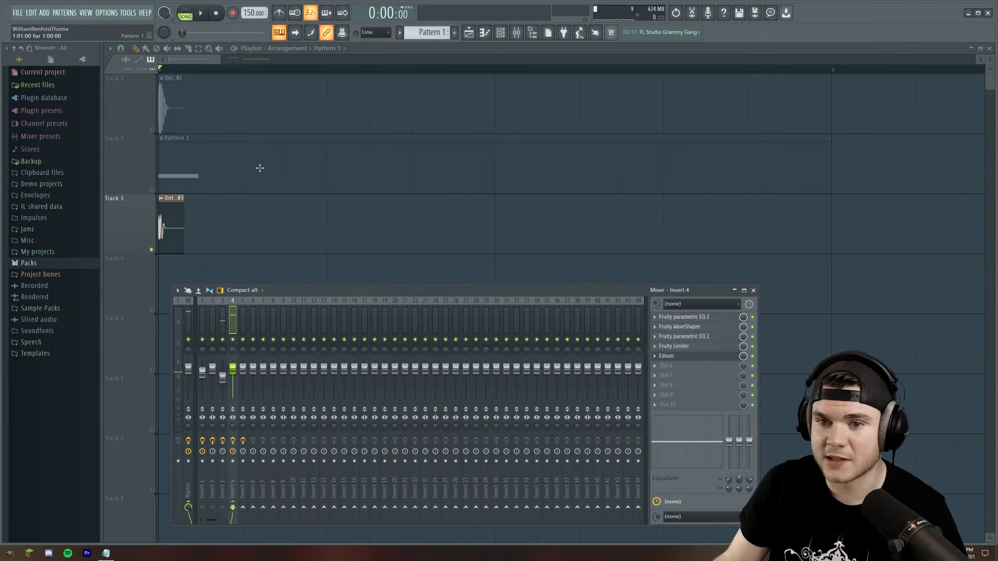
pyautogui.rightClick(152, 189)
pyautogui.rightClick(152, 189)
pyautogui.press('space')
pyautogui.press('space')
pyautogui.click(516, 34)
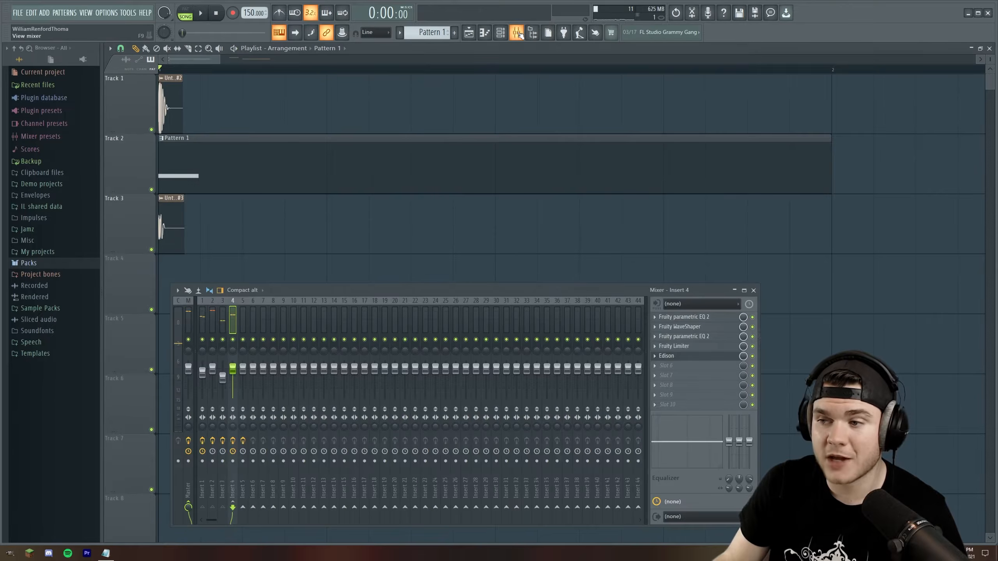
# Review both Fruity parametric EQ 2 instances, Fruity WaveShaper and Fruity Limiter on mixer Insert 4
pyautogui.click(699, 318)
pyautogui.click(696, 327)
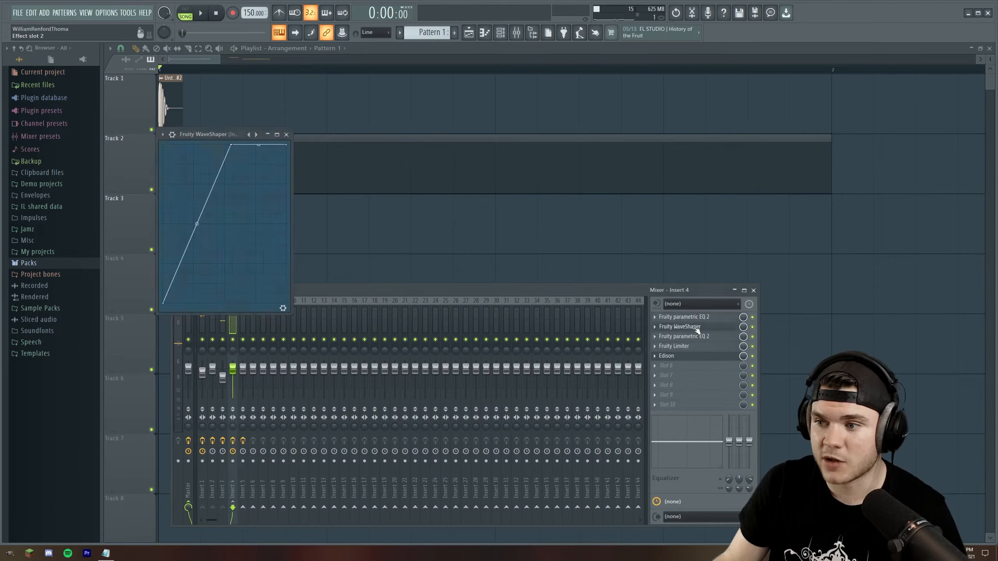
pyautogui.click(697, 329)
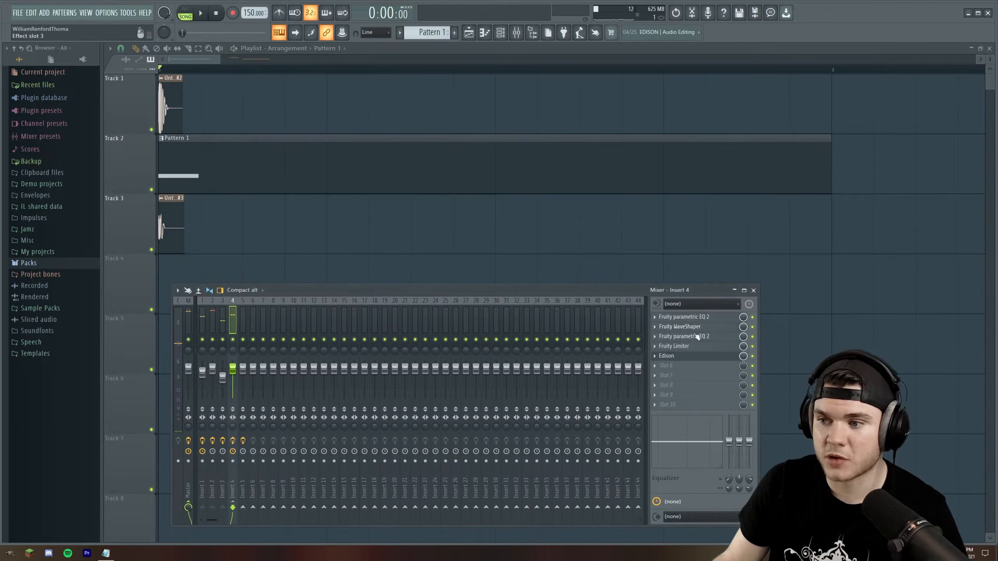
pyautogui.click(696, 337)
pyautogui.click(697, 337)
pyautogui.click(694, 346)
pyautogui.click(693, 347)
# Open Edison on mixer Insert 4 and play the recorded layered sound
pyautogui.click(690, 356)
pyautogui.click(239, 189)
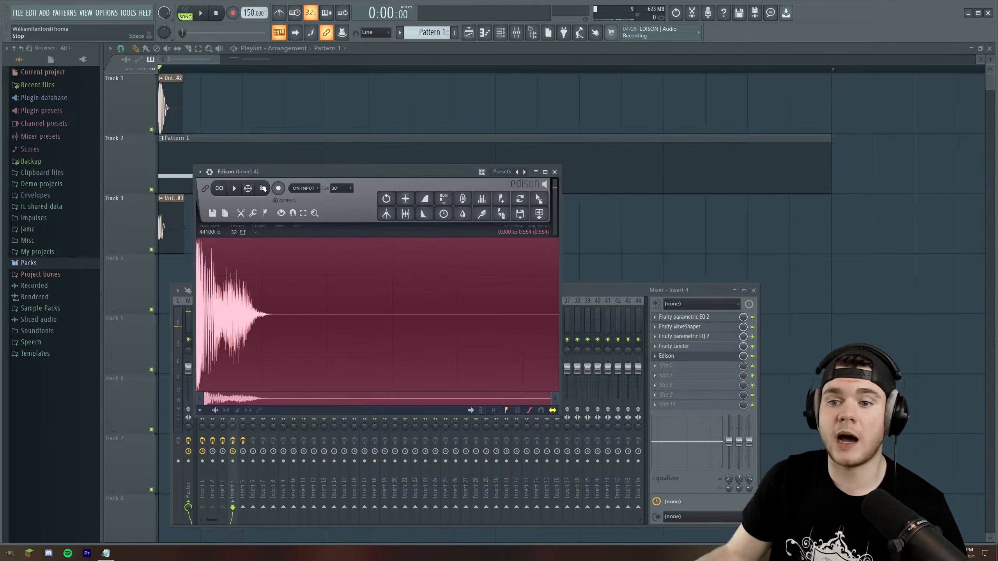
# Stop the Edison playback and play the resampled layered clip on playlist Track 2
pyautogui.click(242, 188)
pyautogui.click(364, 63)
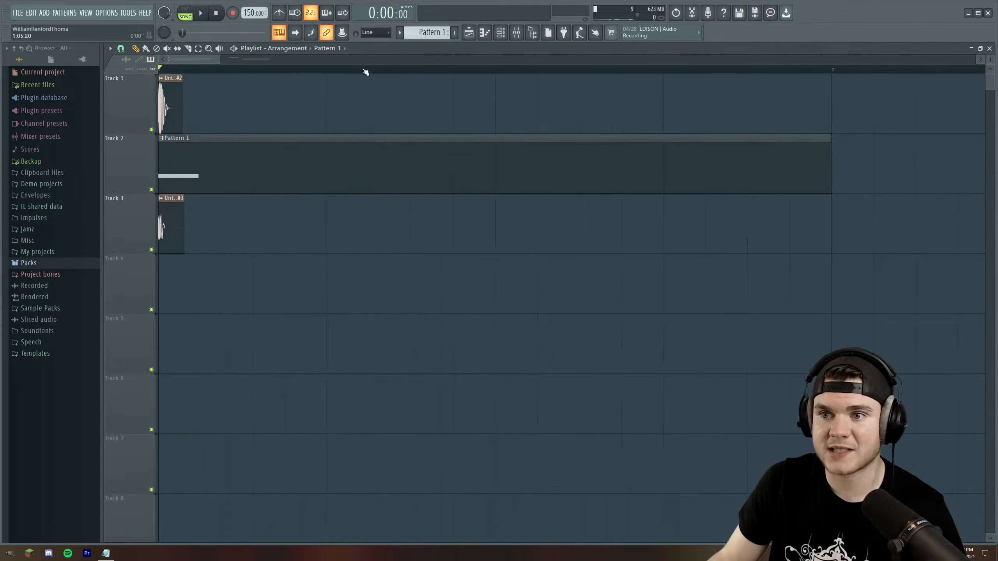
pyautogui.scroll(-5, 364, 72)
pyautogui.click(378, 69)
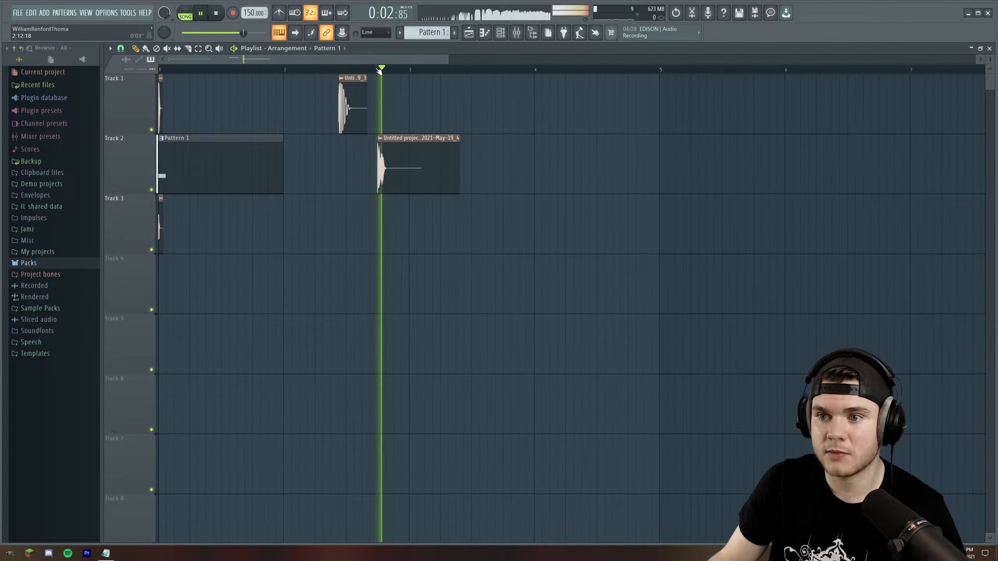
pyautogui.scroll(3, 385, 71)
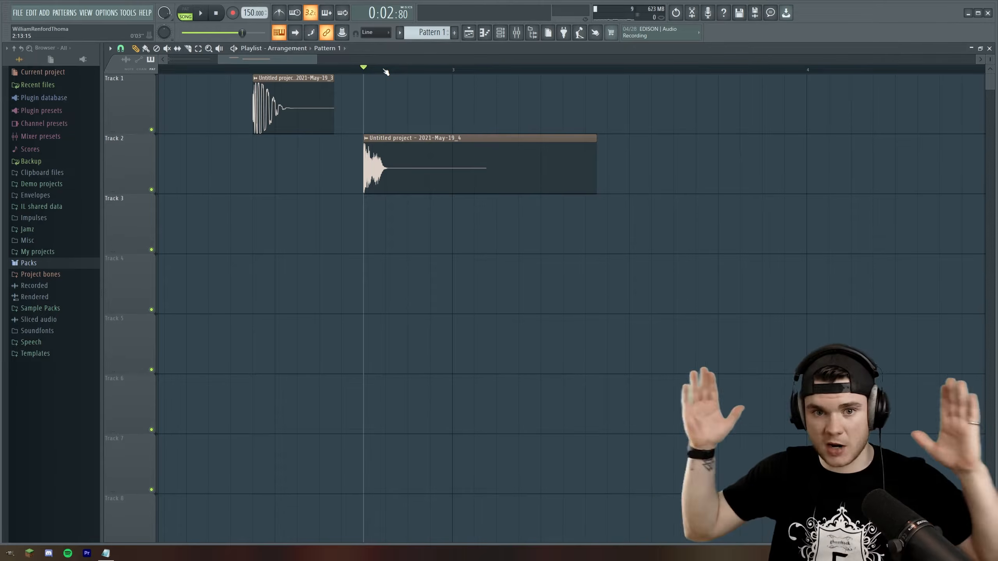
# Select mixer Insert 5 and open its Stereo effect for review
pyautogui.click(516, 33)
pyautogui.click(244, 321)
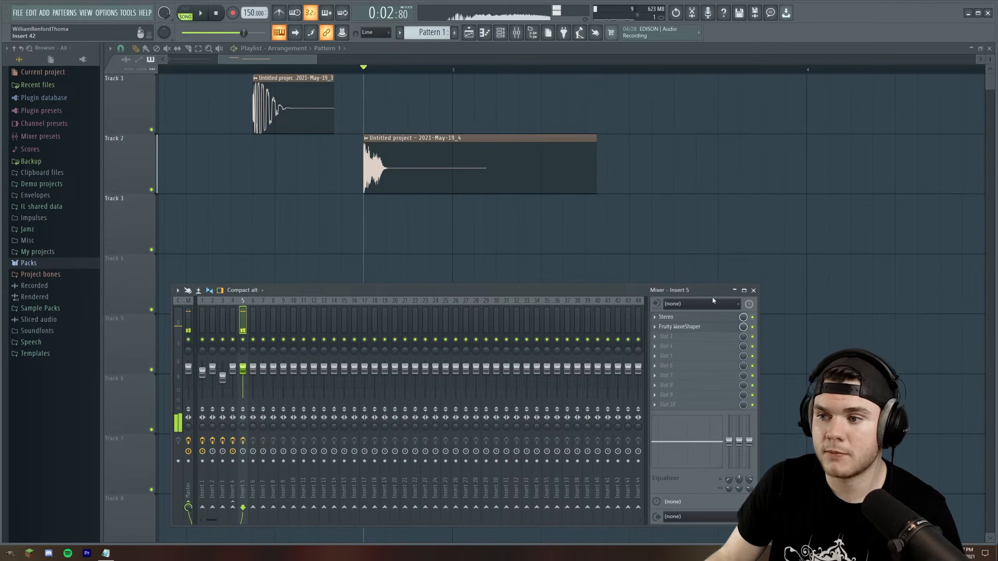
pyautogui.click(680, 317)
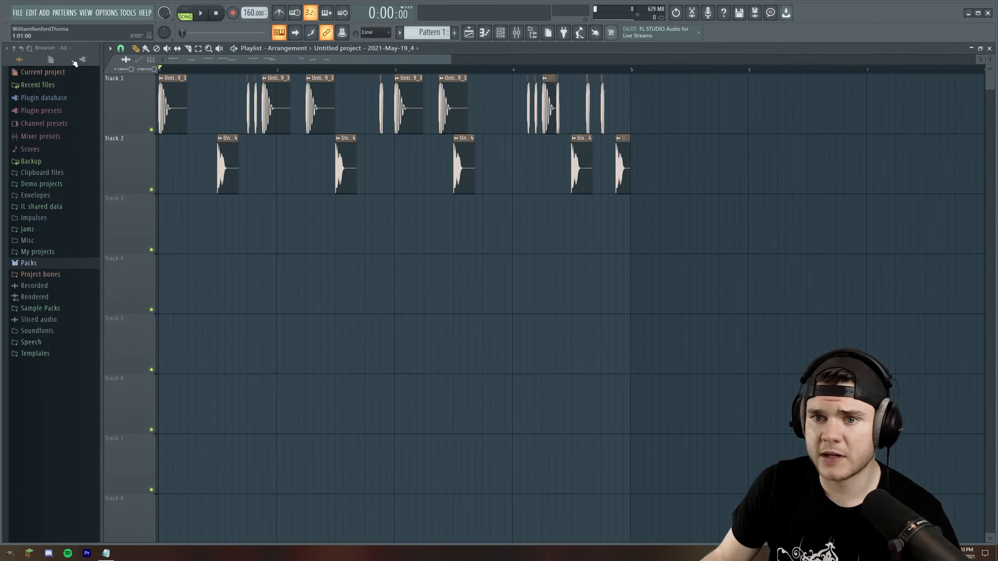
# Play the drum arrangement built from the resampled clips on playlist Tracks 1 and 2
pyautogui.press('space')
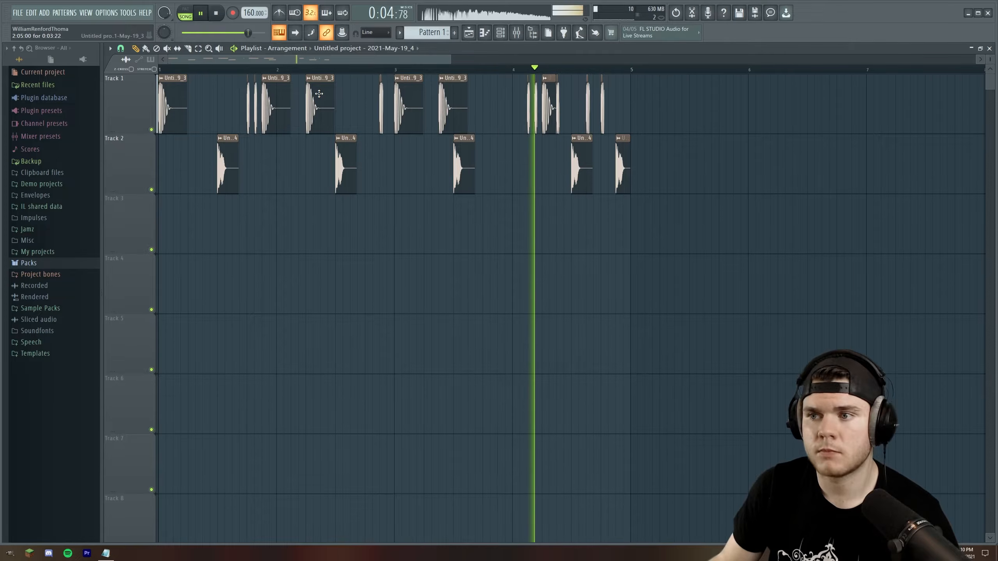
pyautogui.press('space')
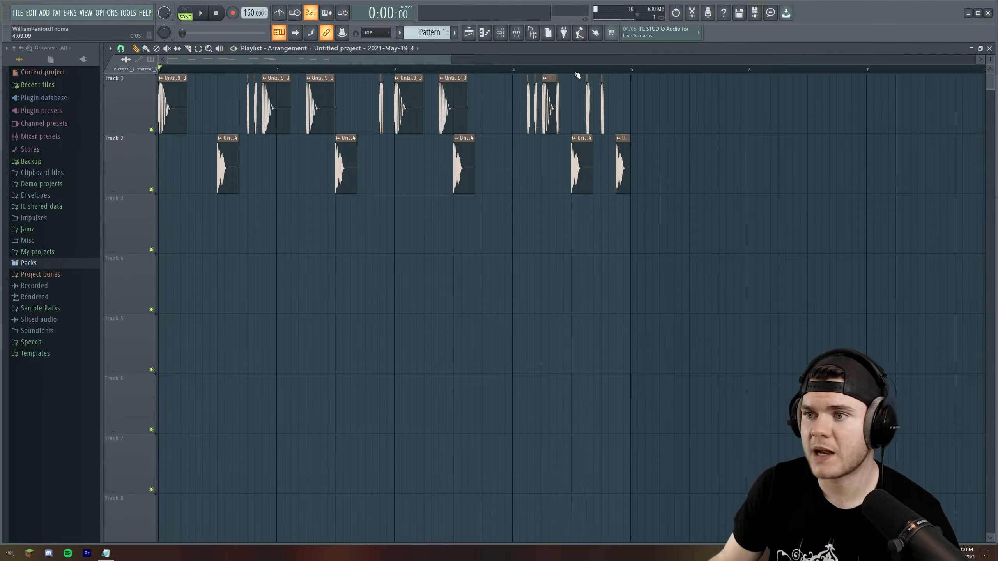
pyautogui.click(515, 71)
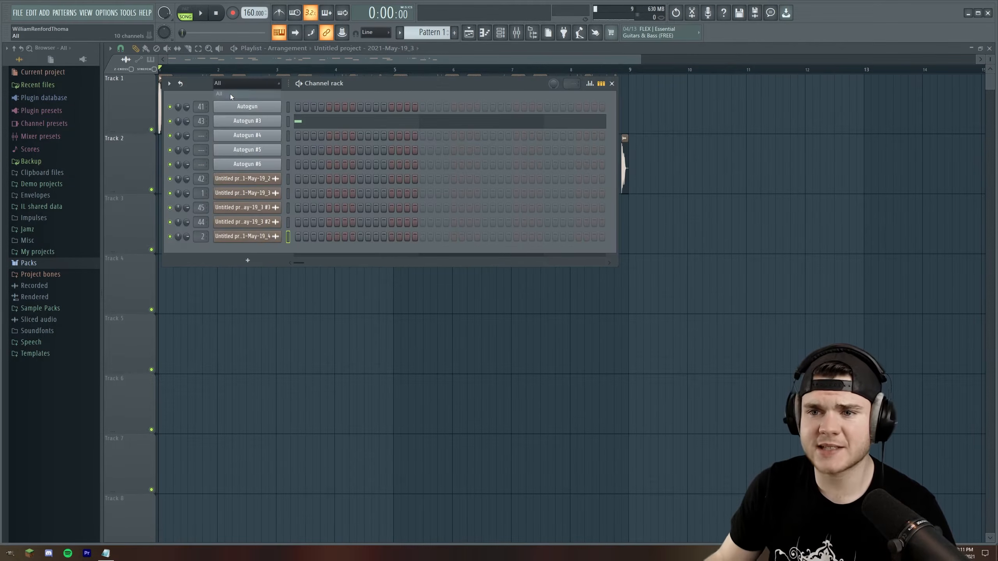
# Cut the Autogun #3 notes from the pattern and route the Autogun #6 channel to mixer track 3
pyautogui.rightClick(264, 120)
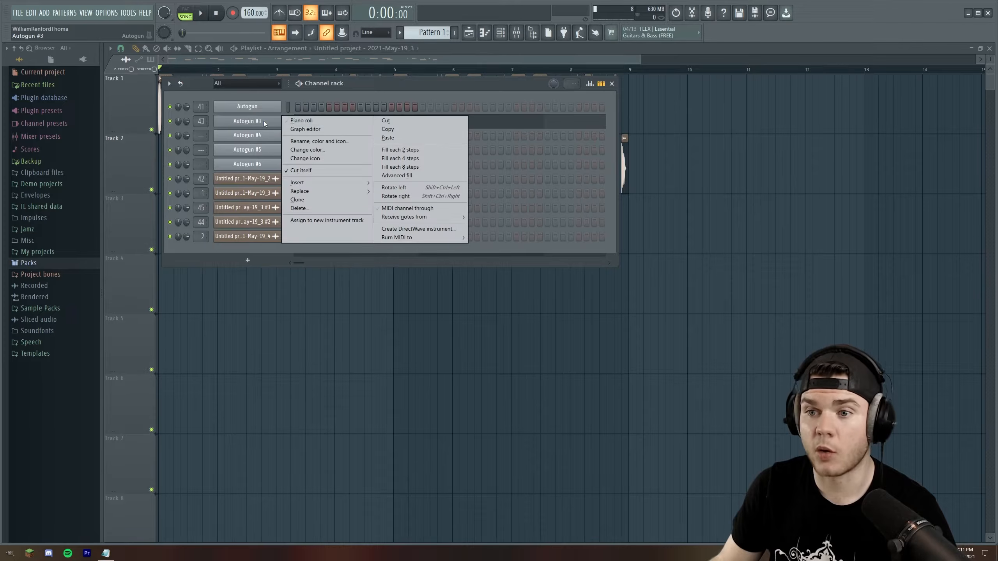
pyautogui.click(387, 122)
pyautogui.click(517, 33)
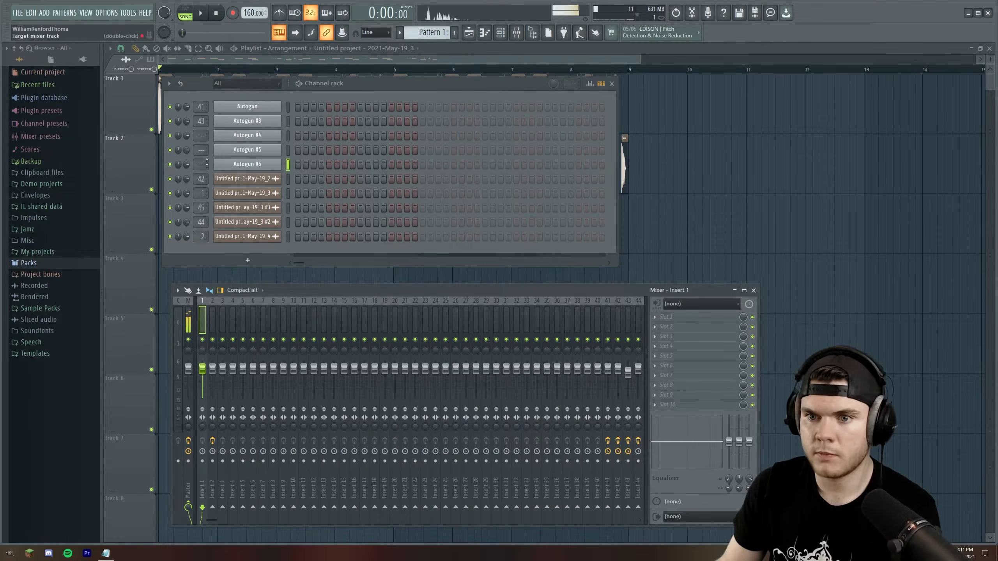
pyautogui.scroll(2, 201, 167)
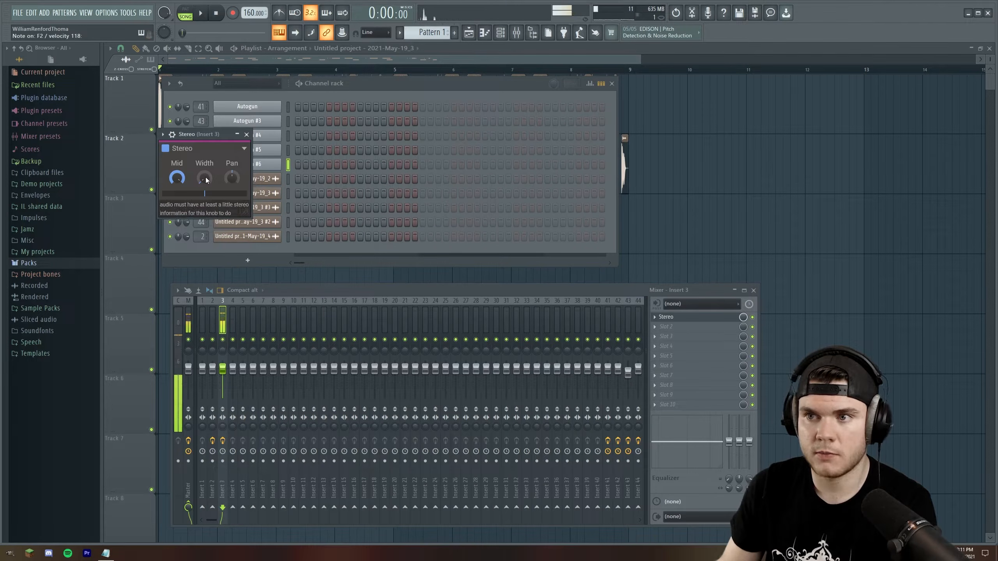
# Add Fruity Limiter to the effect chain on mixer Insert 3
pyautogui.click(666, 327)
pyautogui.moveTo(668, 337)
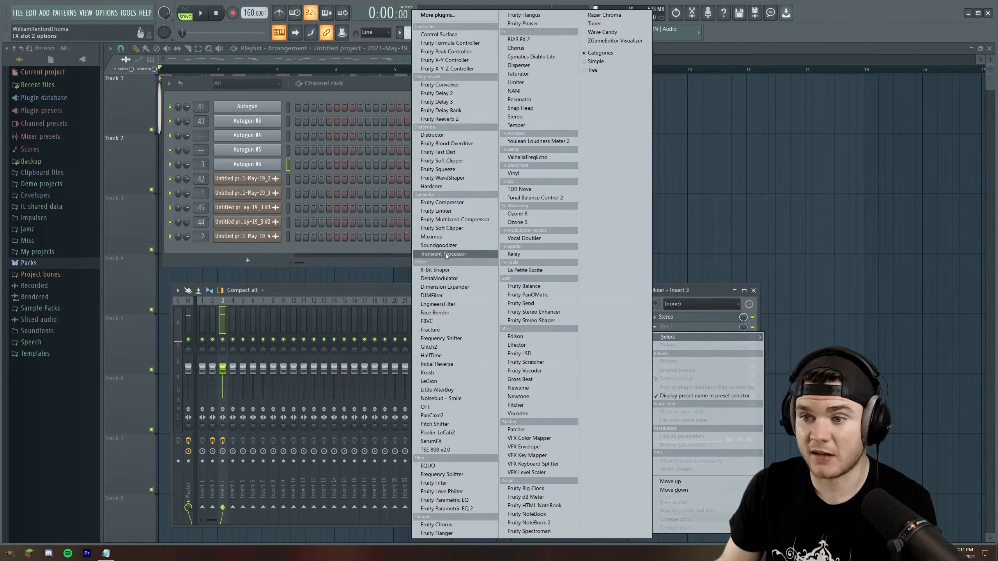
pyautogui.click(436, 211)
pyautogui.moveTo(284, 134); pyautogui.dragTo(301, 147)
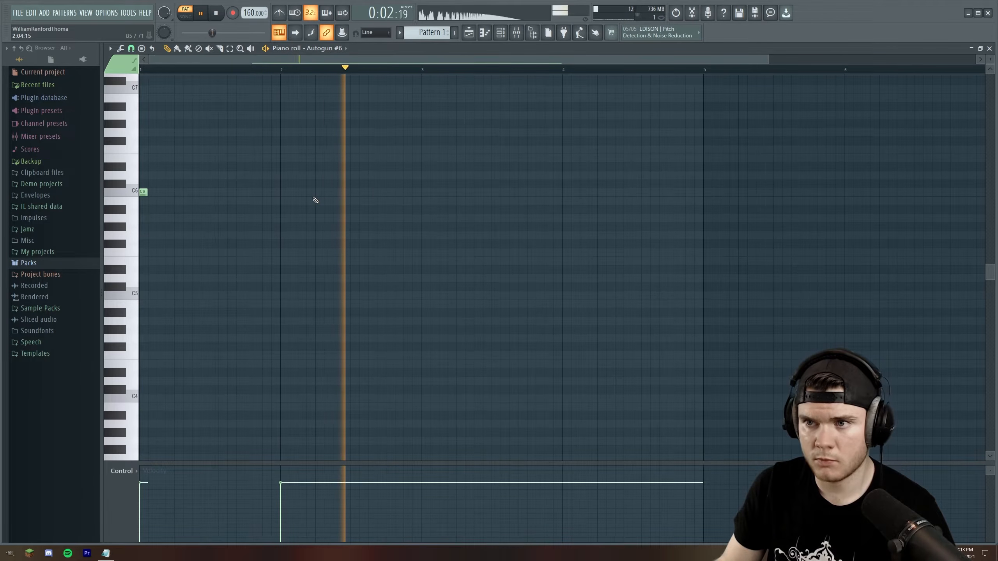
# Play the Autogun #6 note from the piano roll repeatedly in pattern mode
pyautogui.press('space')
pyautogui.scroll(-4, 234, 114)
pyautogui.press('space')
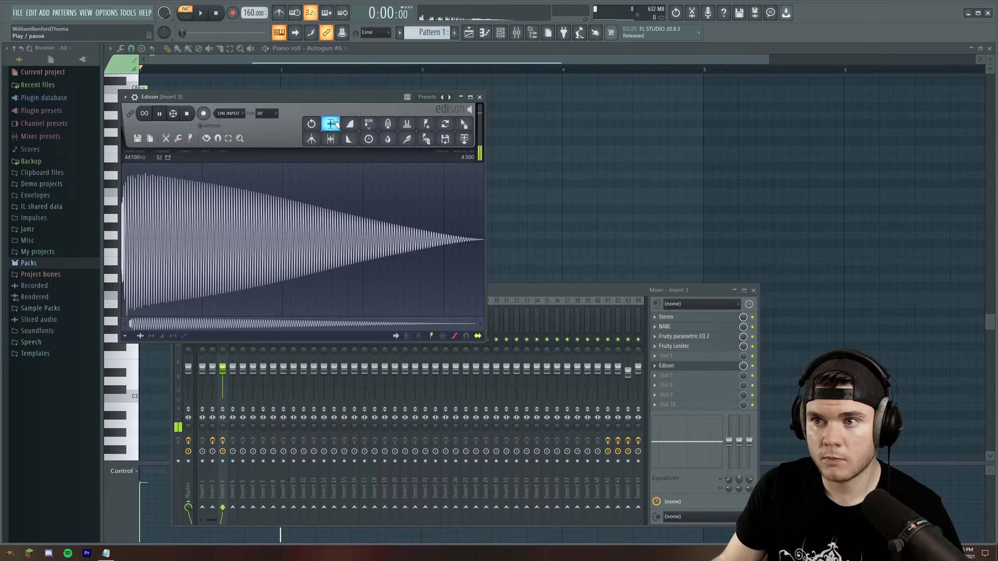
pyautogui.press('space')
pyautogui.press('space')
pyautogui.press('space')
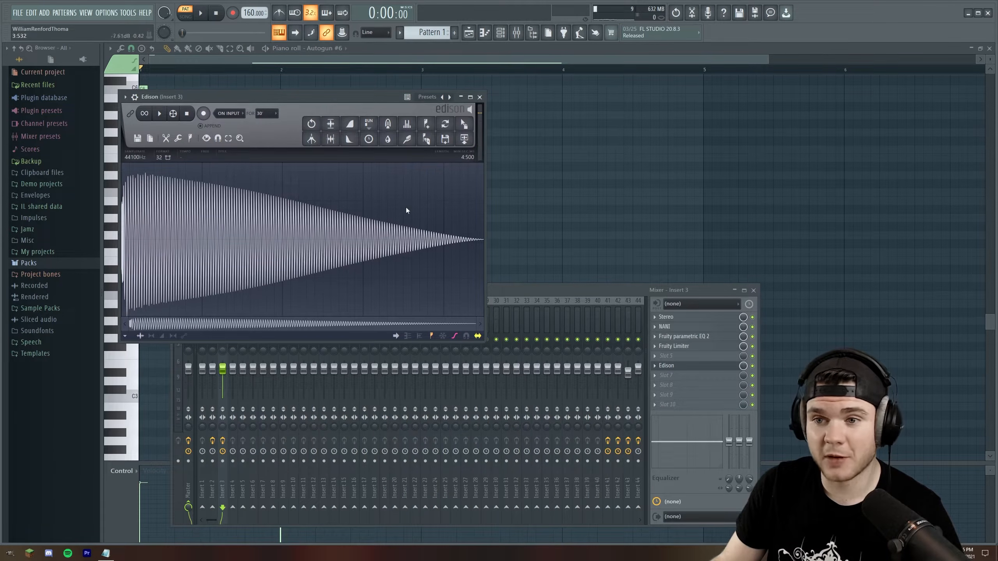
# Play the recorded Autogun #6 sound in Edison on Insert 3, and close Edison and the mixer
pyautogui.press('space')
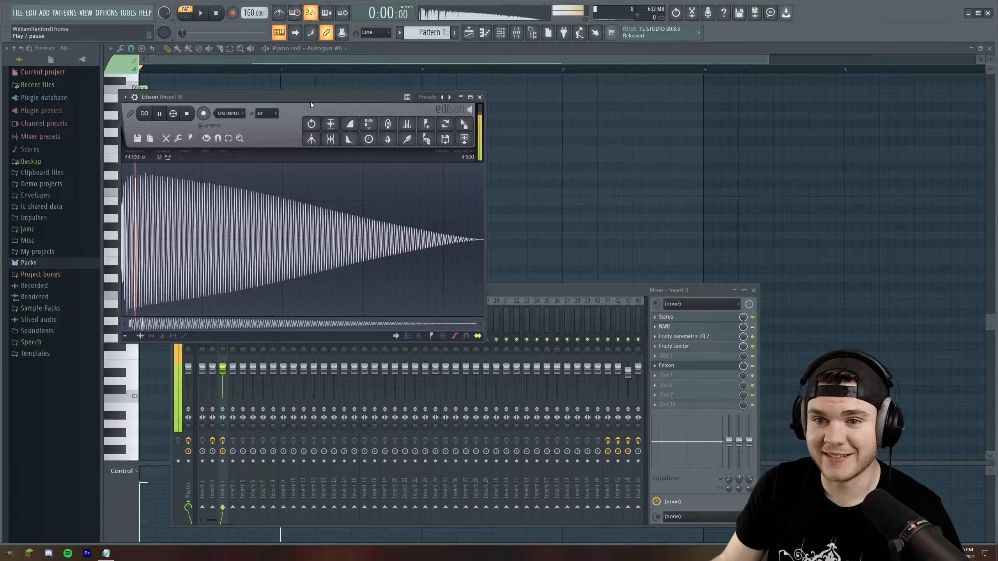
pyautogui.click(479, 97)
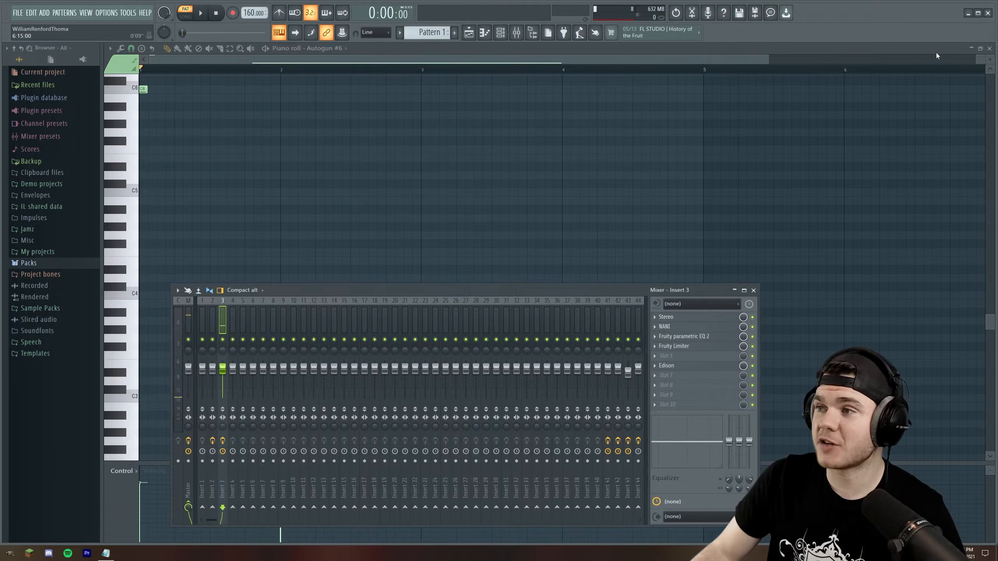
pyautogui.press('F9')
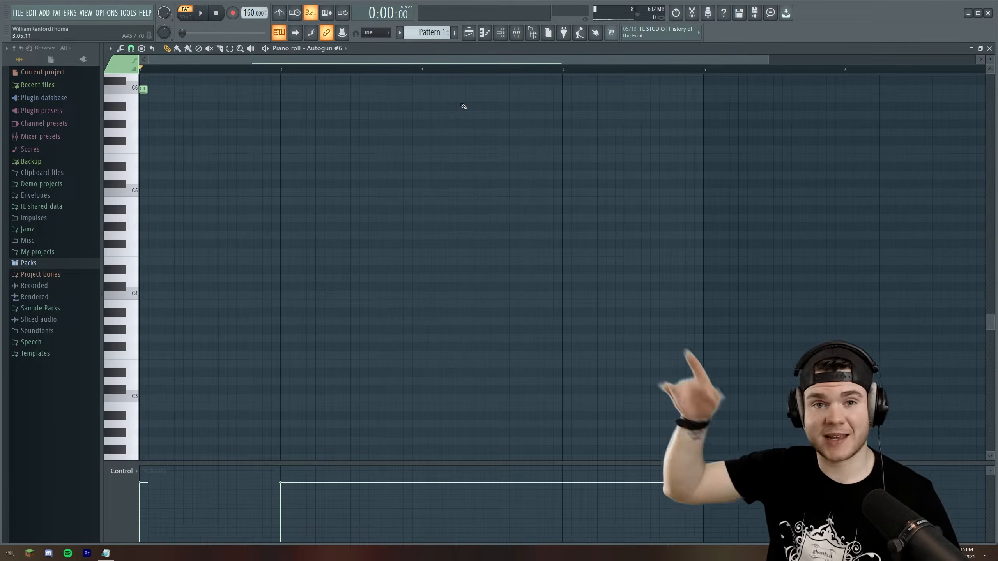
# Review Fruity parametric EQ 2 and Fruity Limiter on mixer Insert 3 while playing the Autogun #6 note
pyautogui.scroll(-3, 400, 151)
pyautogui.scroll(-1, 400, 151)
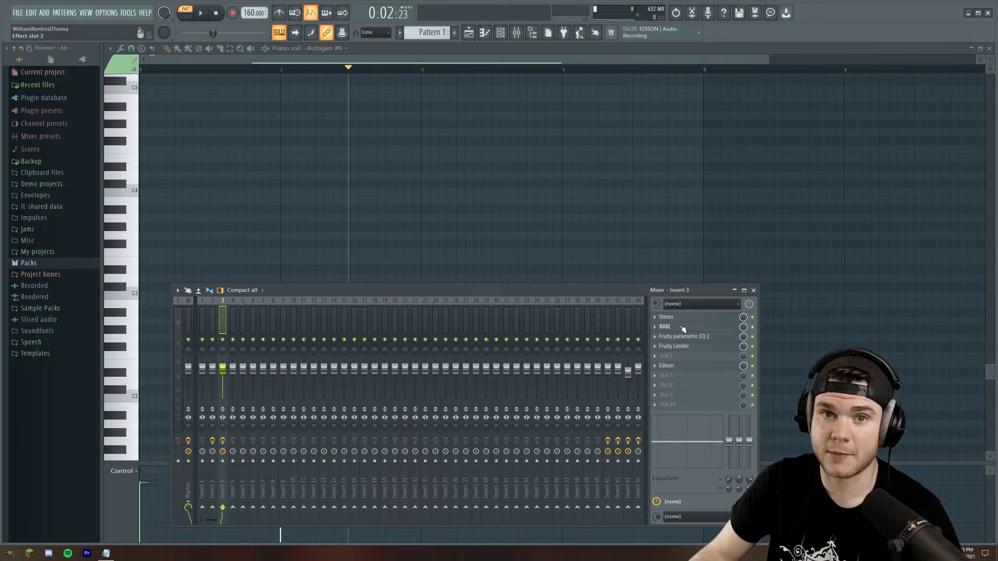
pyautogui.click(680, 339)
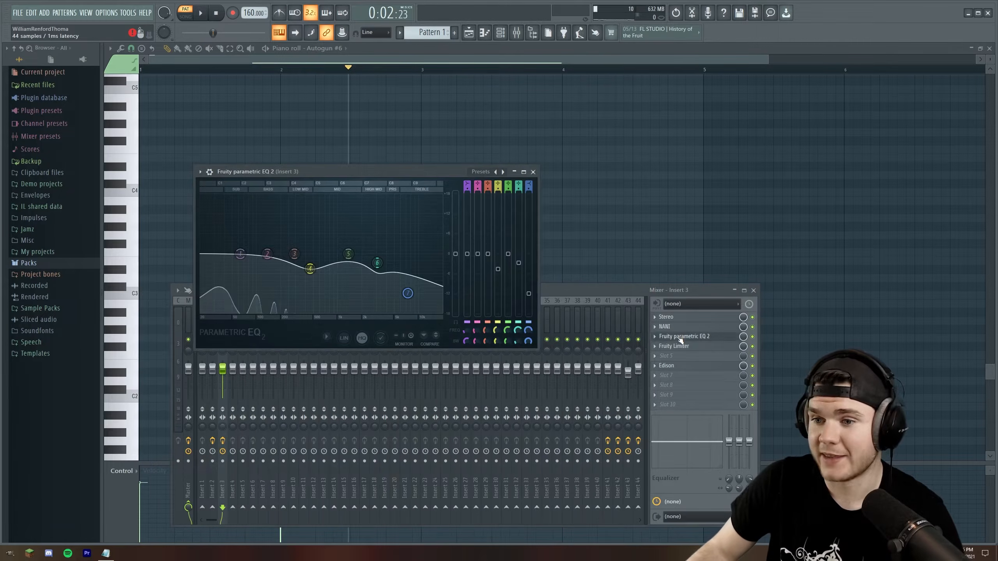
pyautogui.click(681, 339)
pyautogui.click(681, 348)
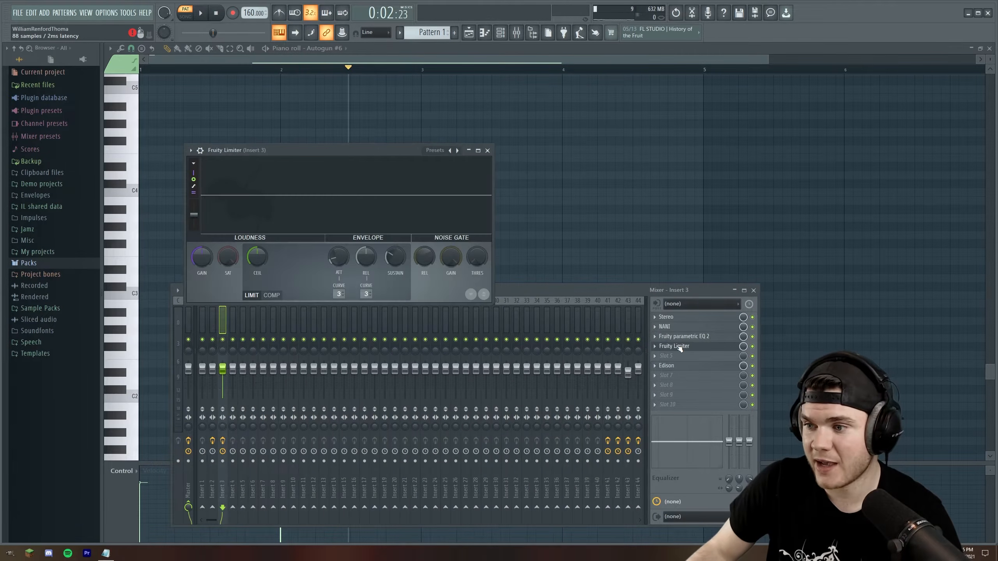
pyautogui.moveTo(355, 162); pyautogui.dragTo(391, 169)
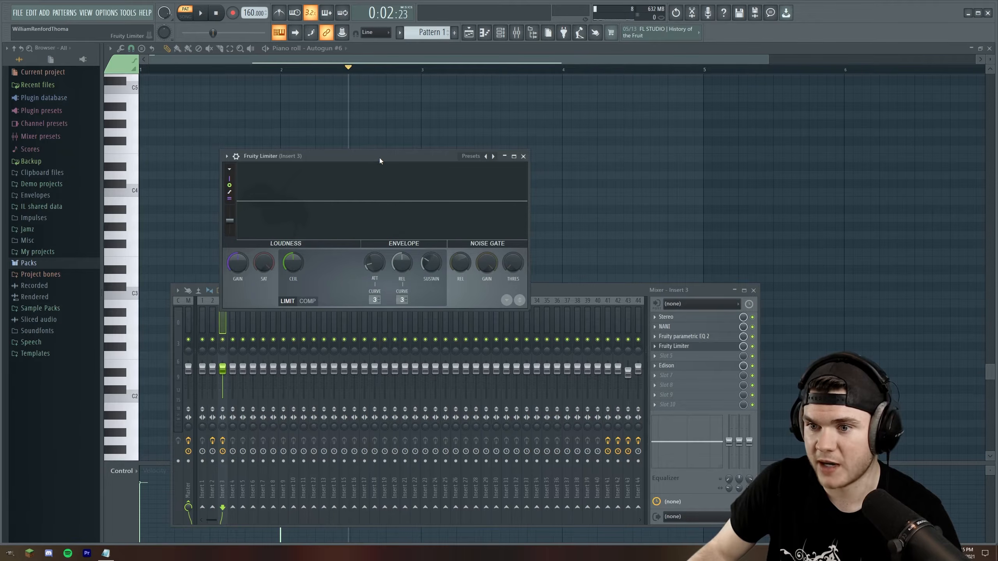
pyautogui.press('space')
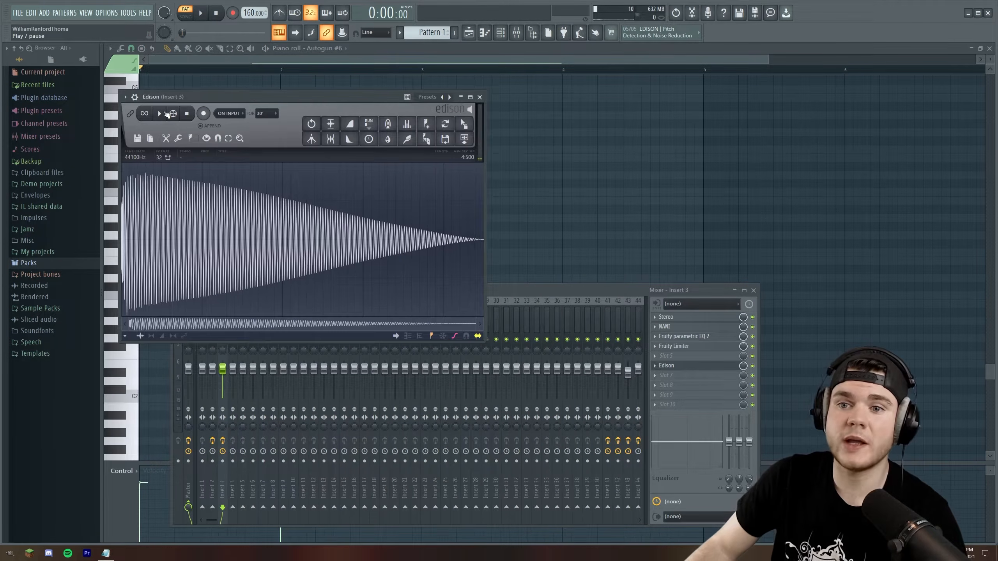
# Play the recorded sound in Edison on mixer Insert 3 and show the channel rack
pyautogui.click(167, 113)
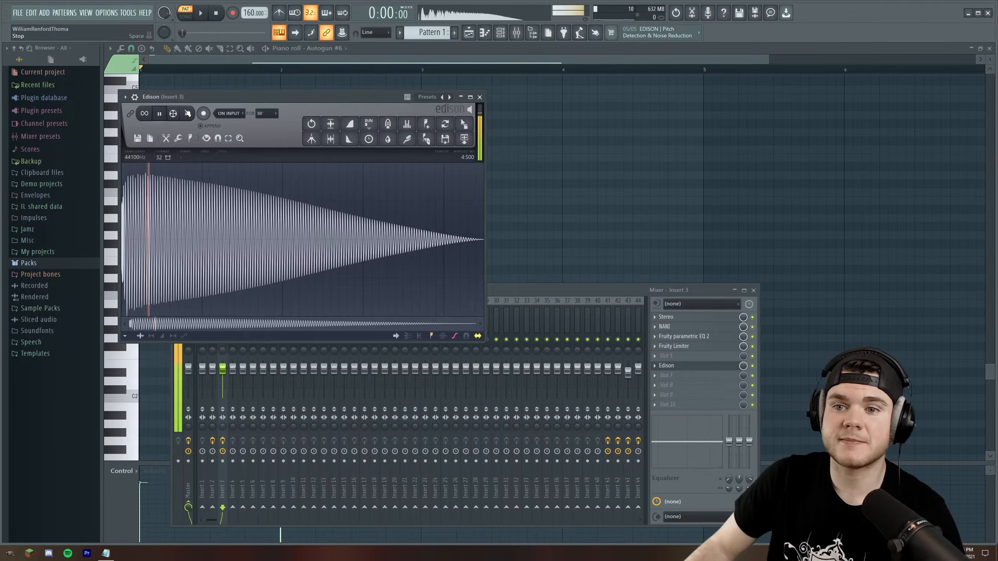
pyautogui.click(499, 33)
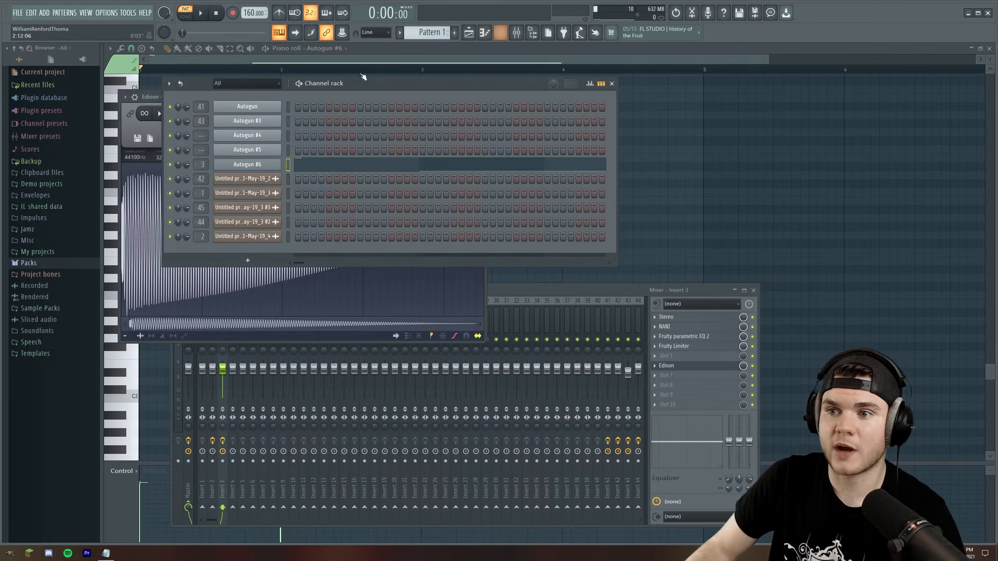
pyautogui.click(149, 98)
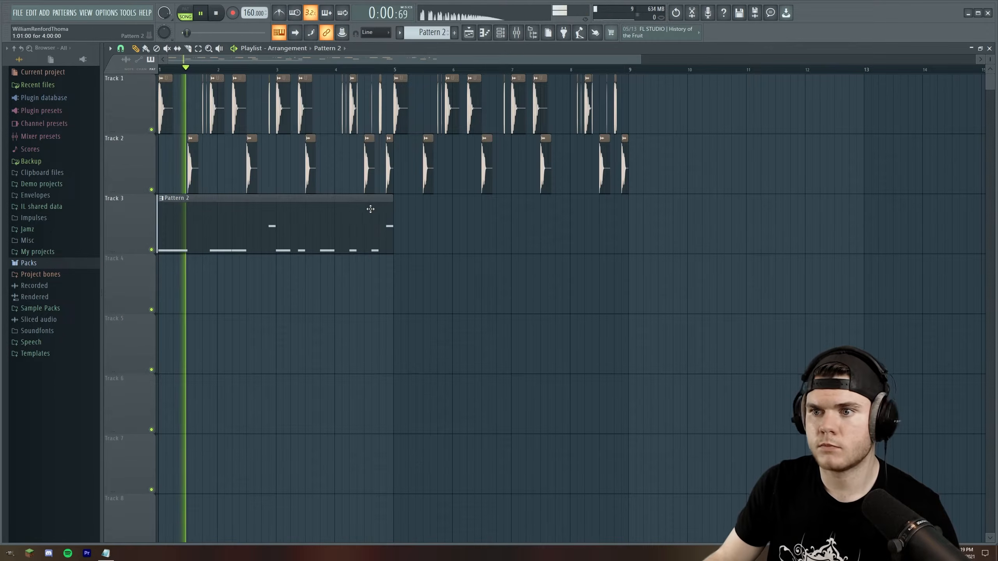
# Play the drum arrangement together with Pattern 2 on Track 3 and inspect the pattern's notes in the piano roll
pyautogui.click(434, 220)
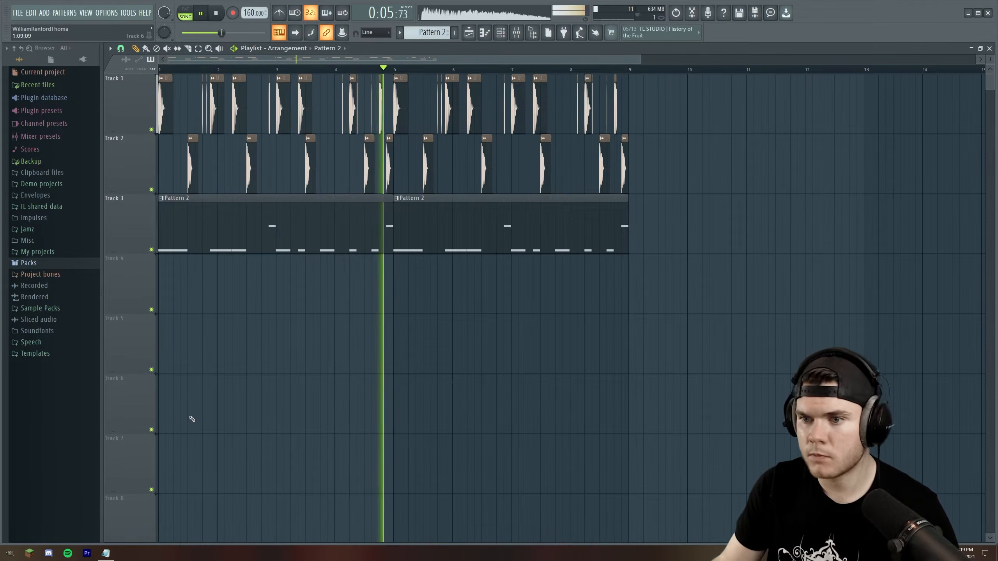
pyautogui.press('space')
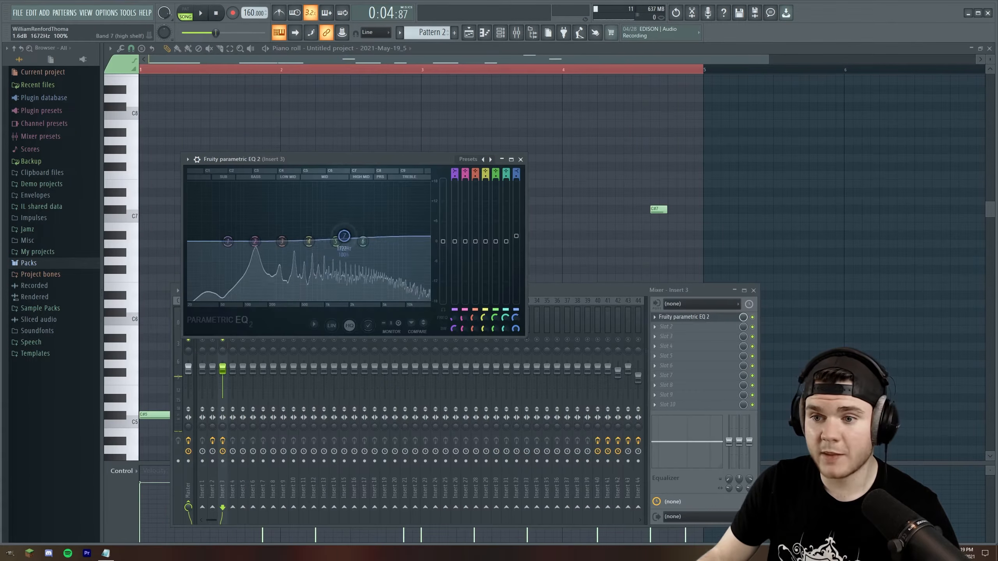
pyautogui.moveTo(346, 231); pyautogui.dragTo(338, 290)
pyautogui.press('space')
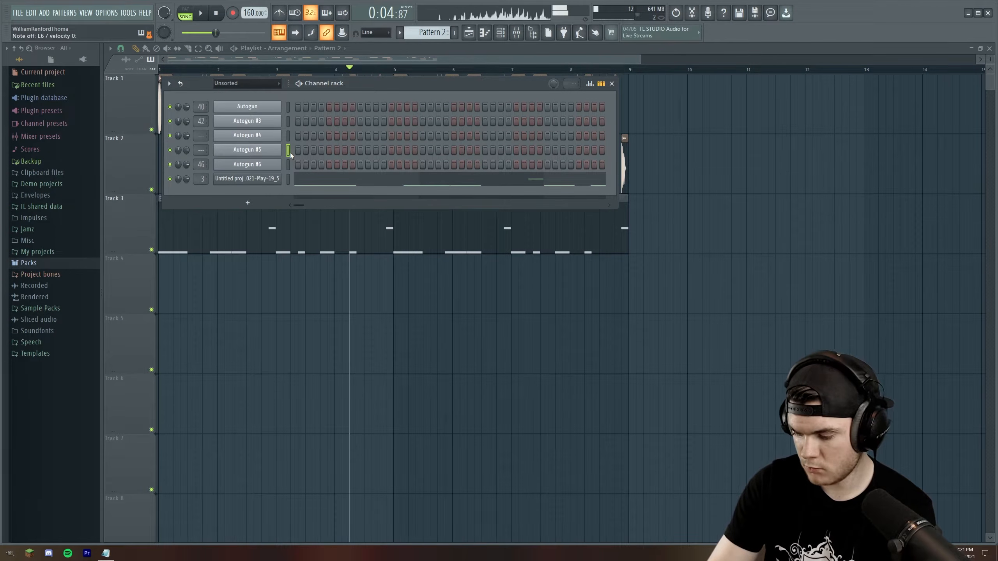
# Create Pattern 3 and open the piano roll of the Autogun #5 channel
pyautogui.click(455, 33)
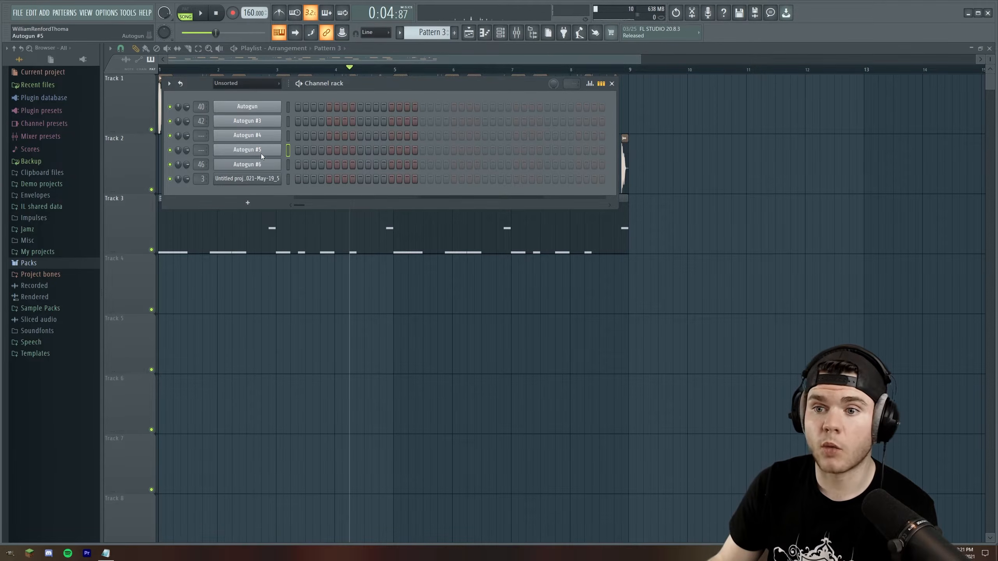
pyautogui.rightClick(262, 155)
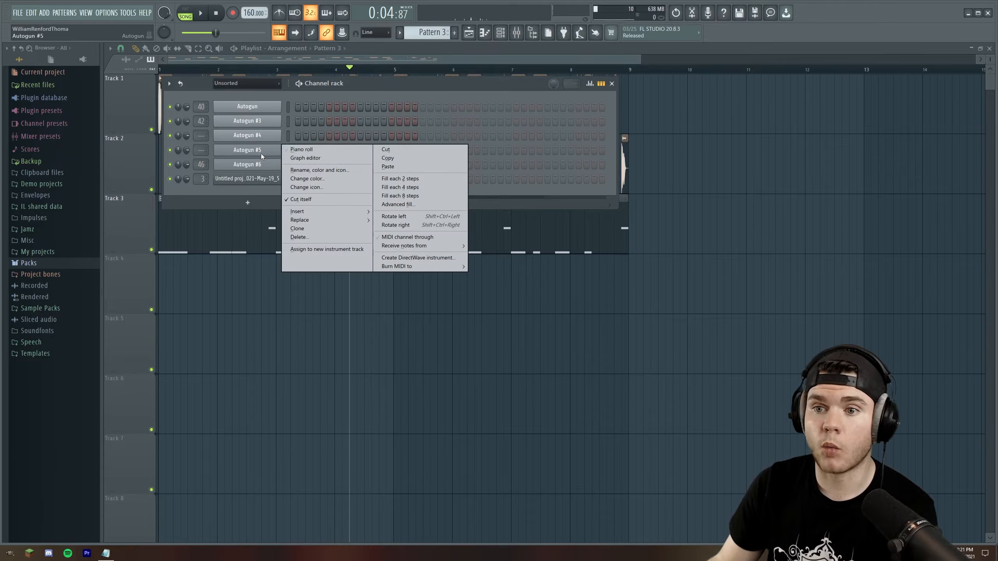
pyautogui.click(302, 149)
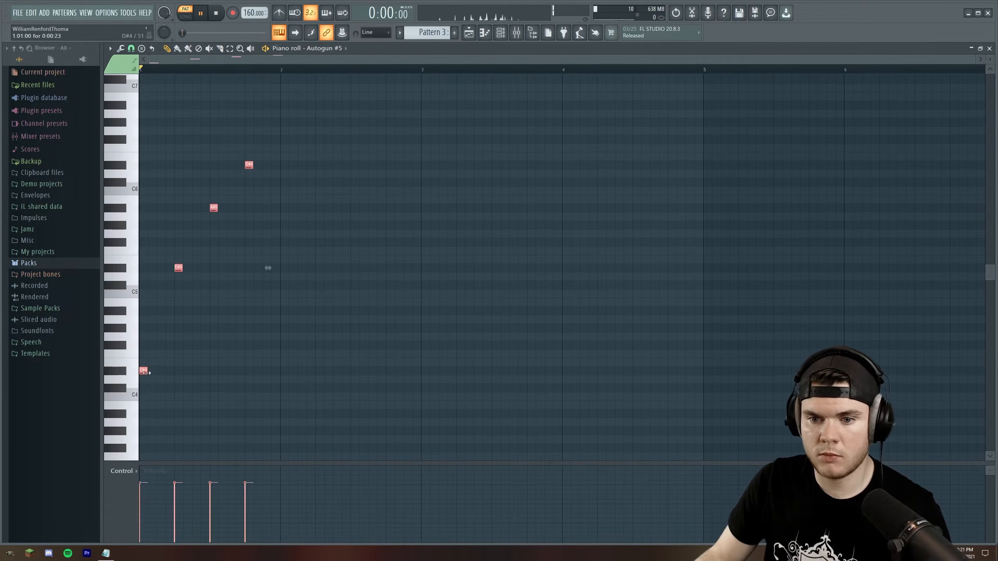
# Place four ascending Autogun #5 notes, D#4, D#5, A#5 and D#6, in the first bar and play them
pyautogui.press('space')
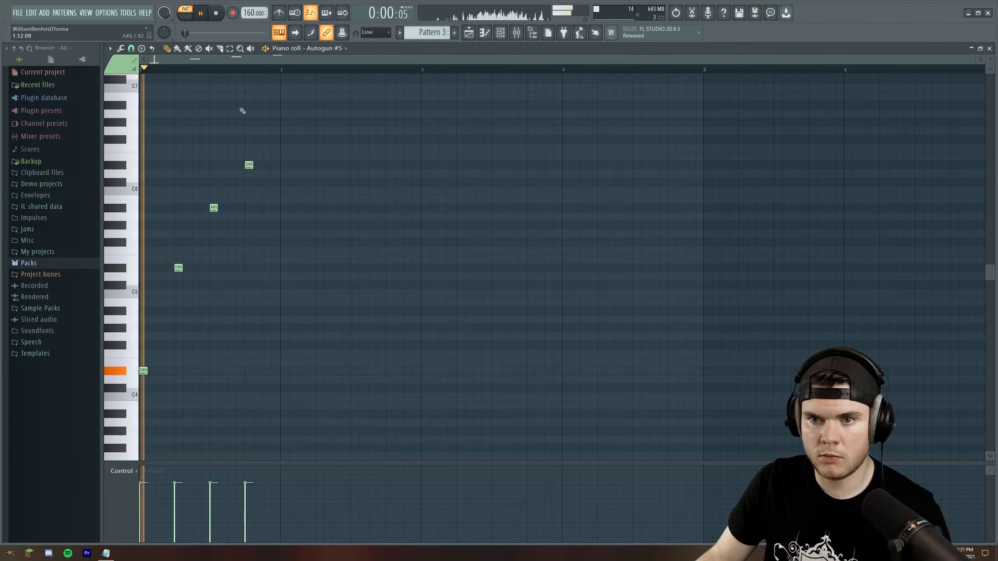
pyautogui.press('space')
pyautogui.scroll(1, 180, 70)
pyautogui.moveTo(178, 60); pyautogui.dragTo(83, 69)
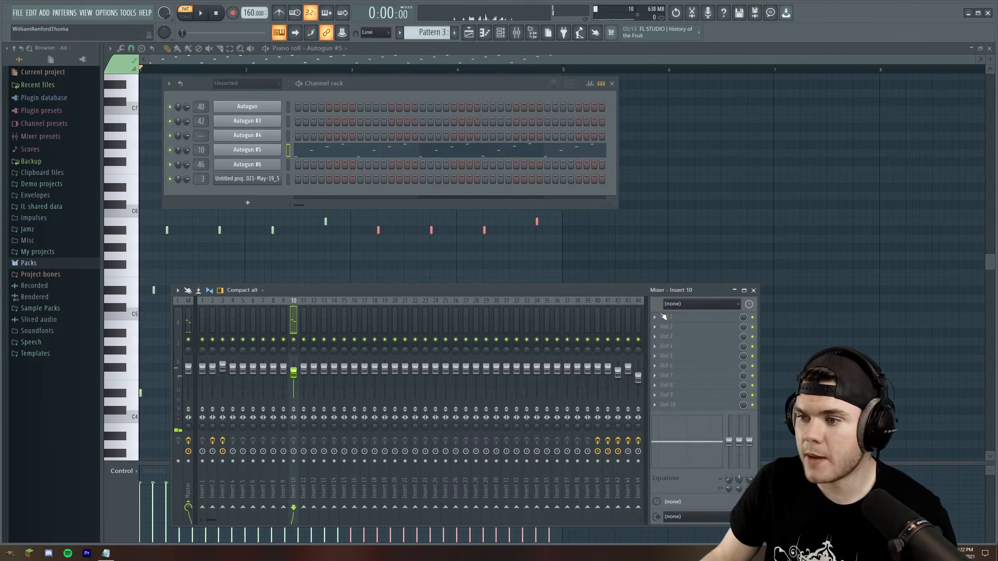
# Load HalfTime into the first effect slot of mixer Insert 10 and play the Autogun #5 pattern
pyautogui.click(699, 317)
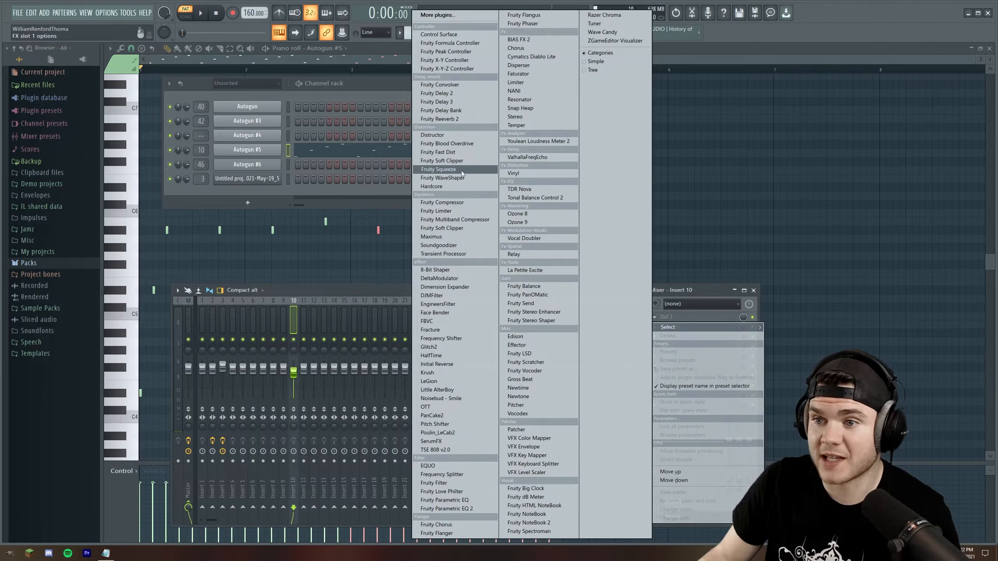
pyautogui.click(431, 356)
pyautogui.press('space')
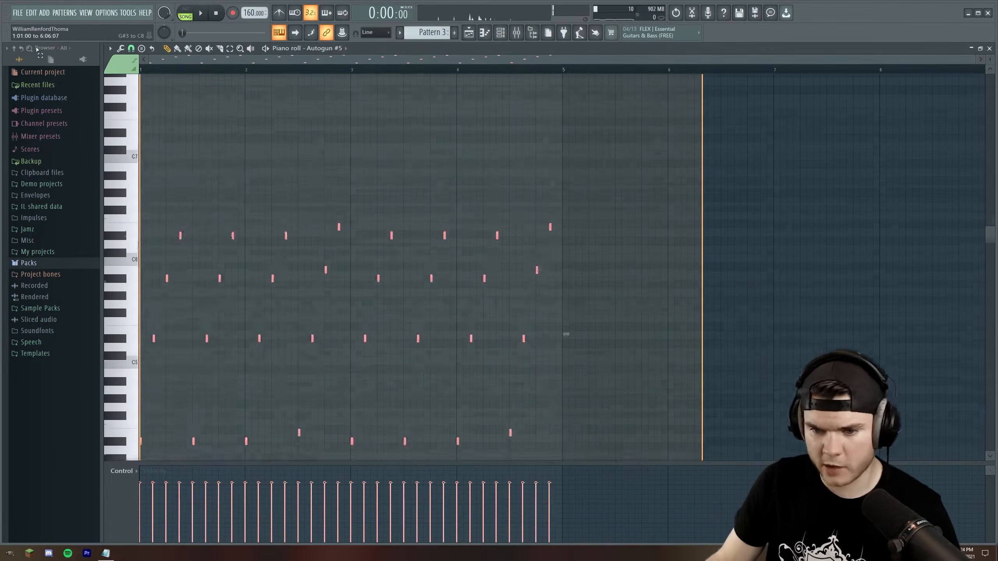
# Transpose the Autogun #5 notes down two semitones, play them and close the piano roll
pyautogui.press('Down')
pyautogui.press('space')
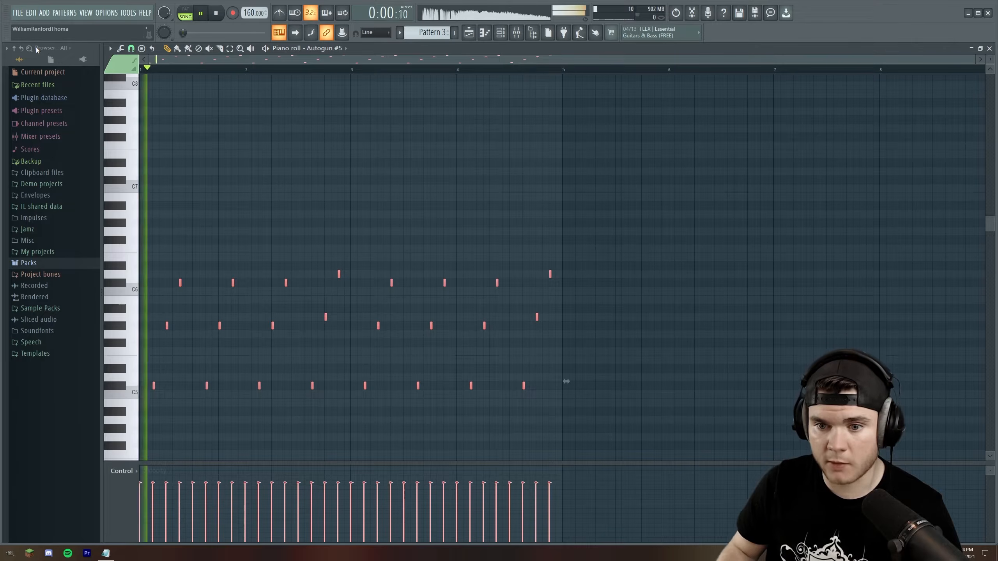
pyautogui.click(989, 48)
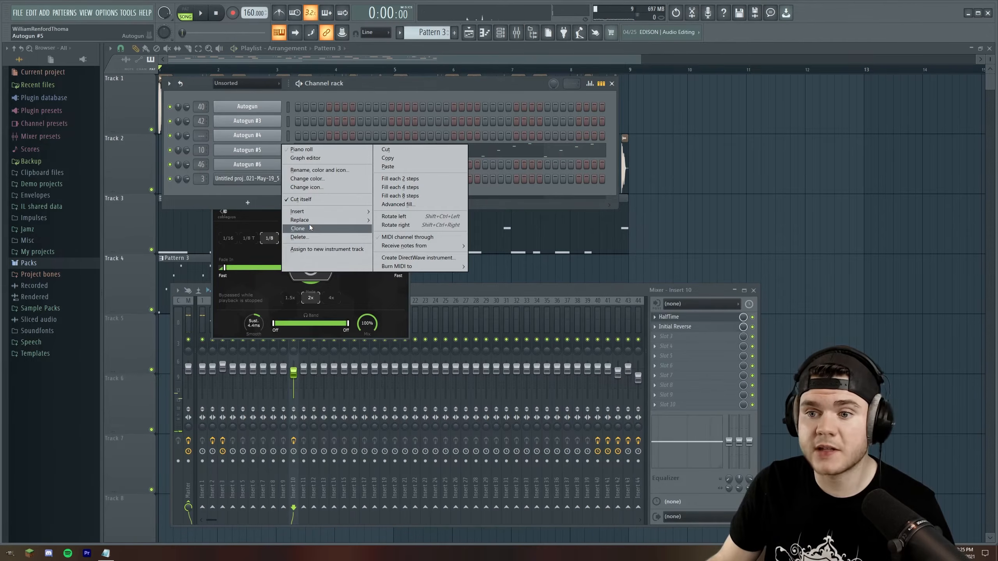
# Clone the Autogun #5 channel and play Patterns 3 and 4 on Track 4
pyautogui.click(310, 228)
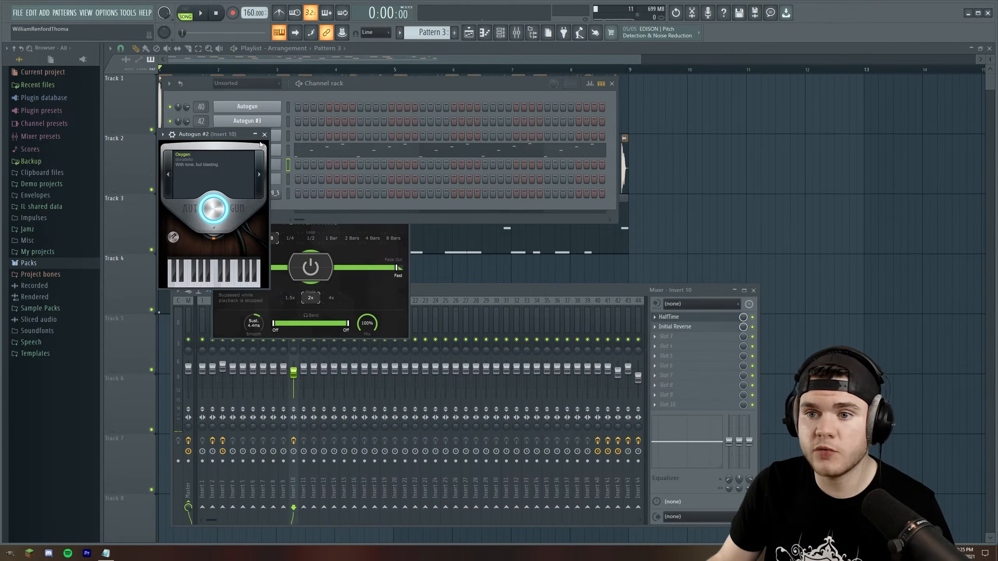
pyautogui.click(265, 134)
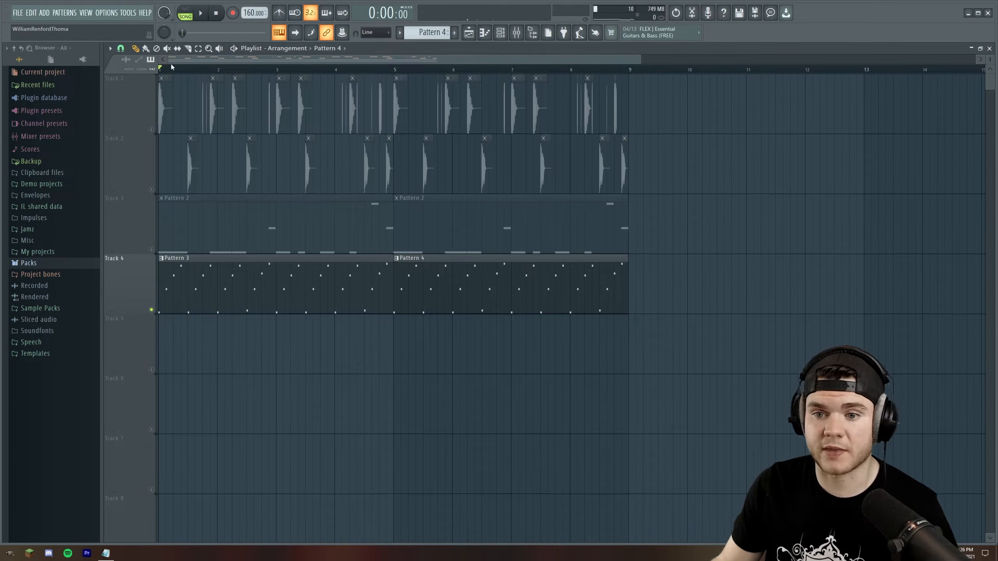
pyautogui.press('space')
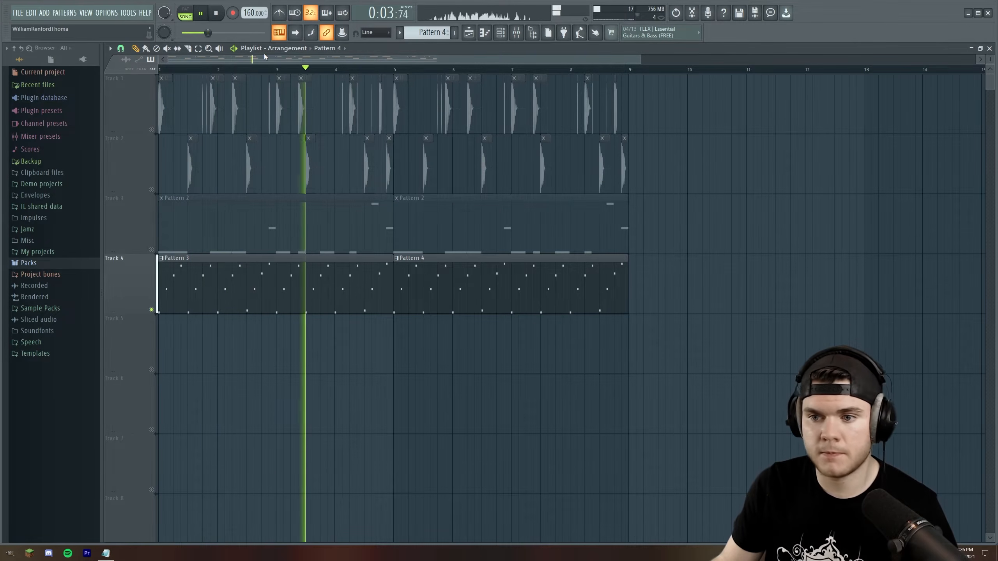
pyautogui.press('space')
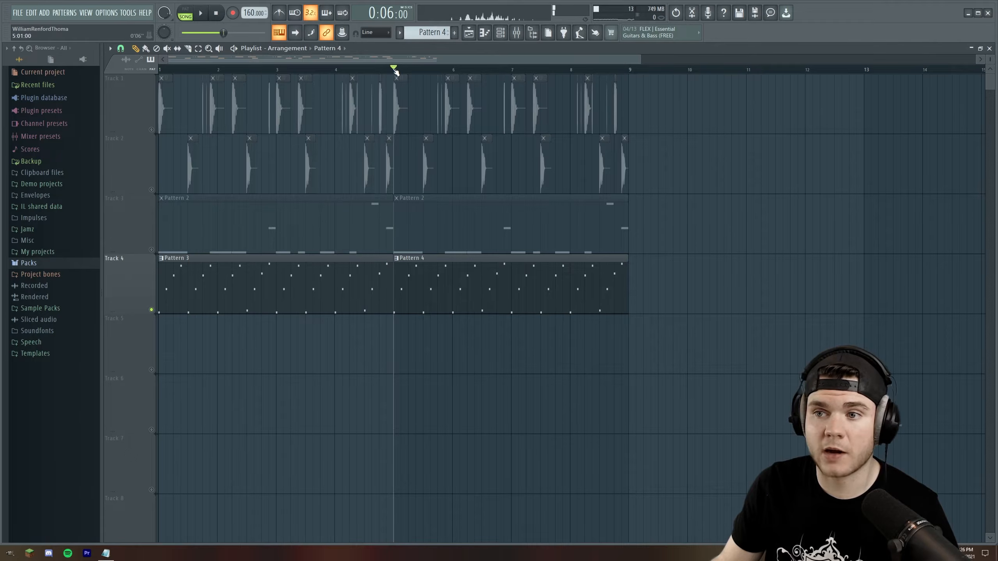
pyautogui.press('space')
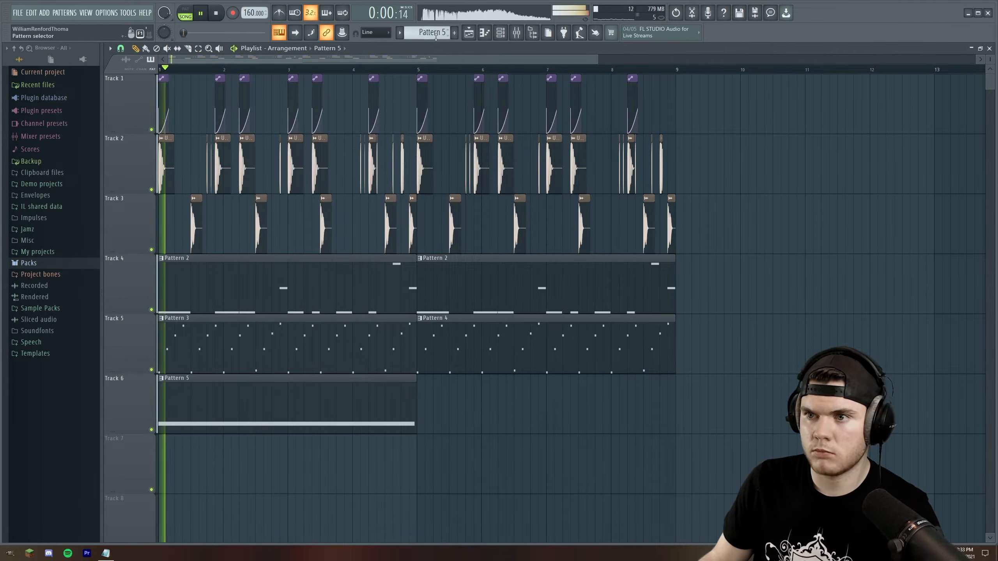
# Show the channel rack and mixer, and route the Autogun #7 channel to mixer Insert 4
pyautogui.press('F6')
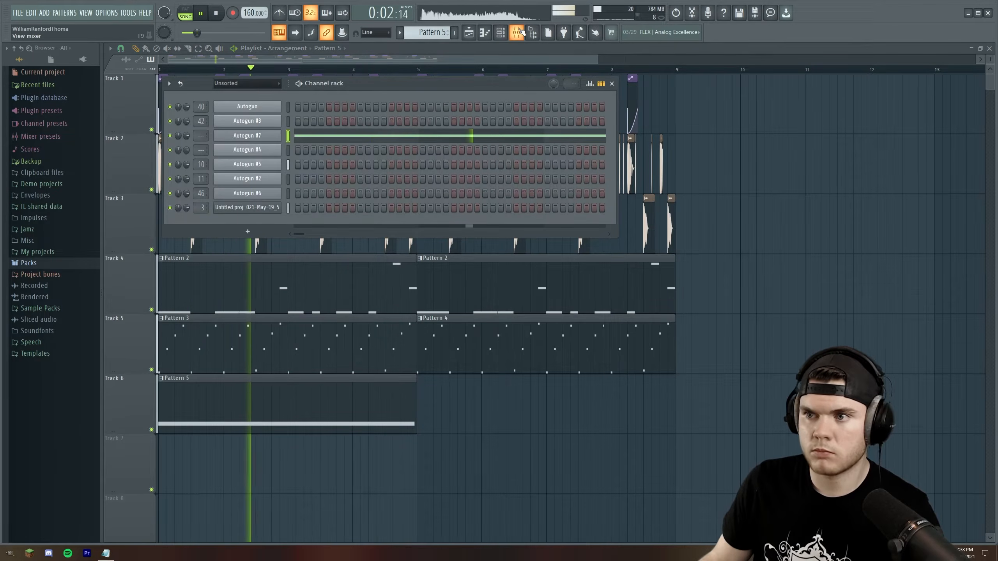
pyautogui.press('F9')
pyautogui.press('space')
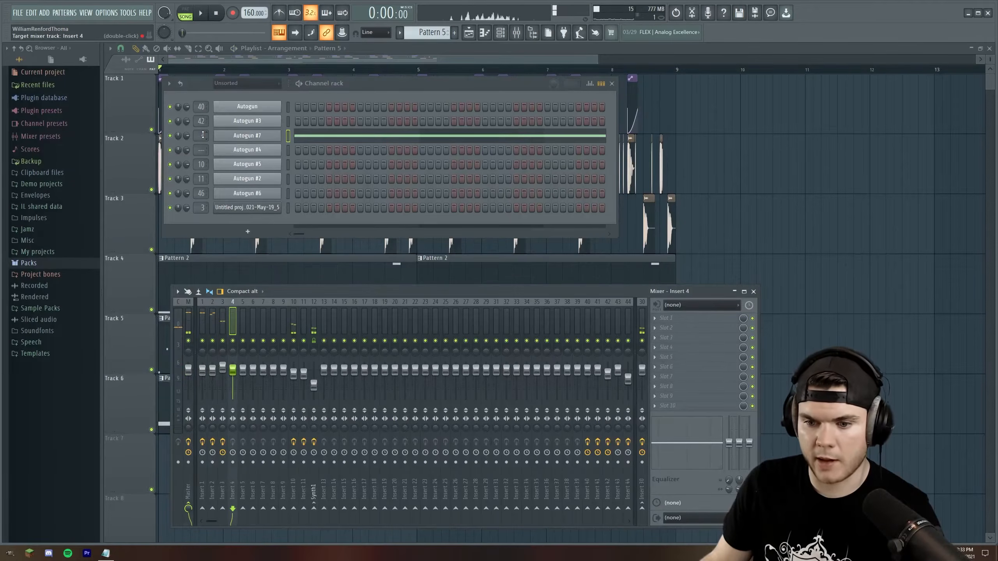
pyautogui.press('space')
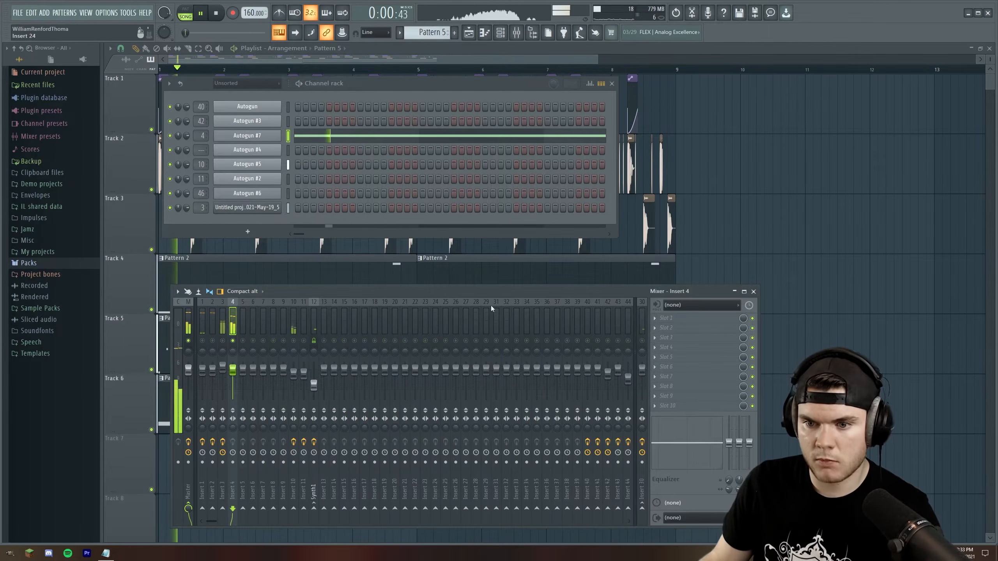
# Load Fruity Parametric EQ 2 into the first effect slot of mixer Insert 4
pyautogui.click(696, 316)
pyautogui.click(456, 510)
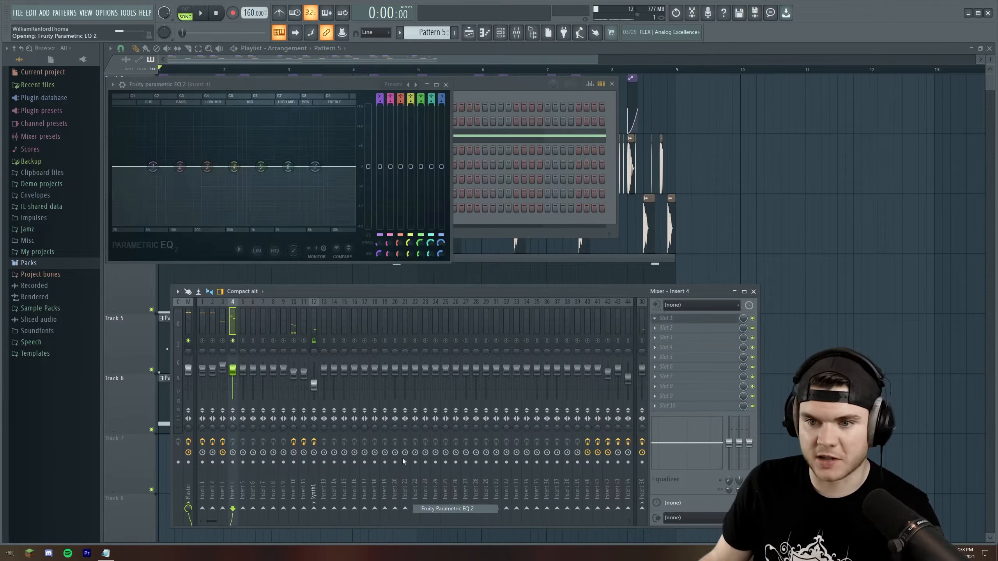
pyautogui.press('space')
# Filter the channel rack to the Unsorted channels, and create Pattern 6 while auditioning the arrangement
pyautogui.click(223, 84)
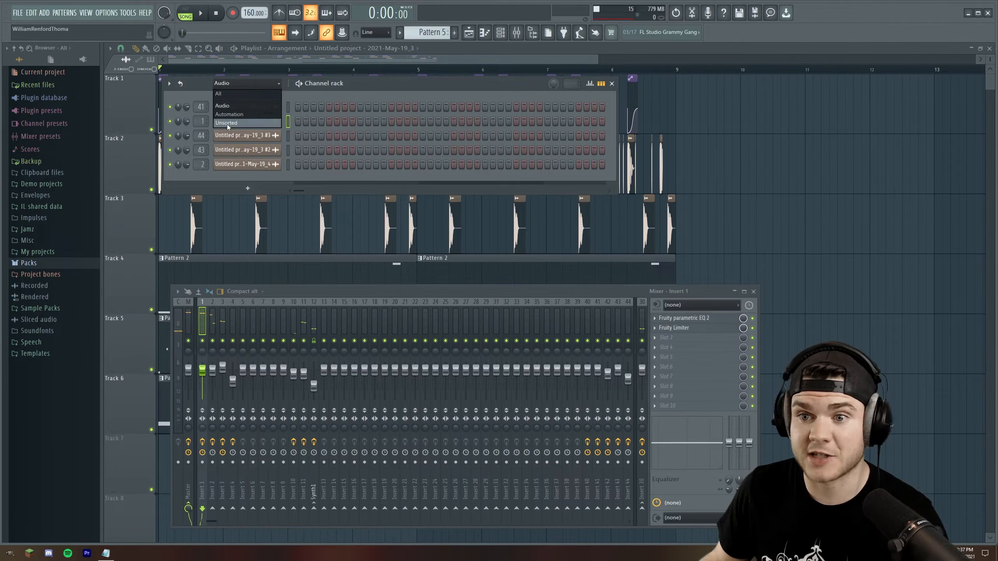
pyautogui.click(227, 123)
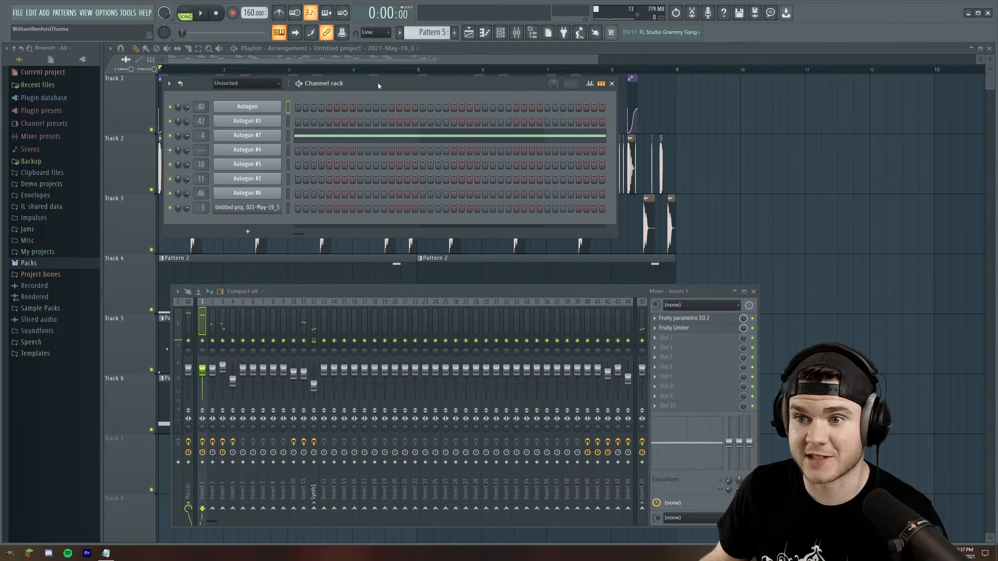
pyautogui.click(454, 33)
pyautogui.press('Return')
pyautogui.press('space')
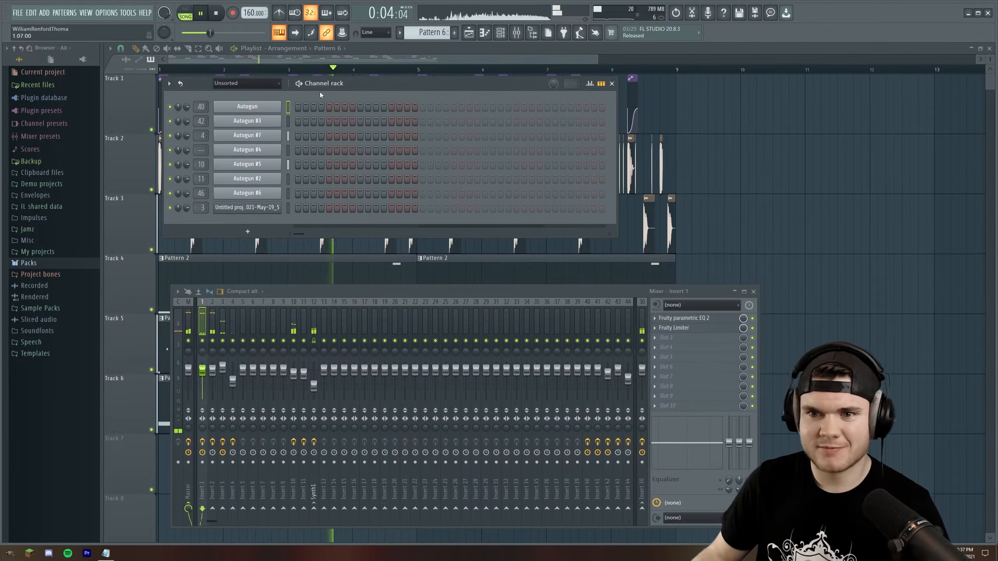
pyautogui.press('space')
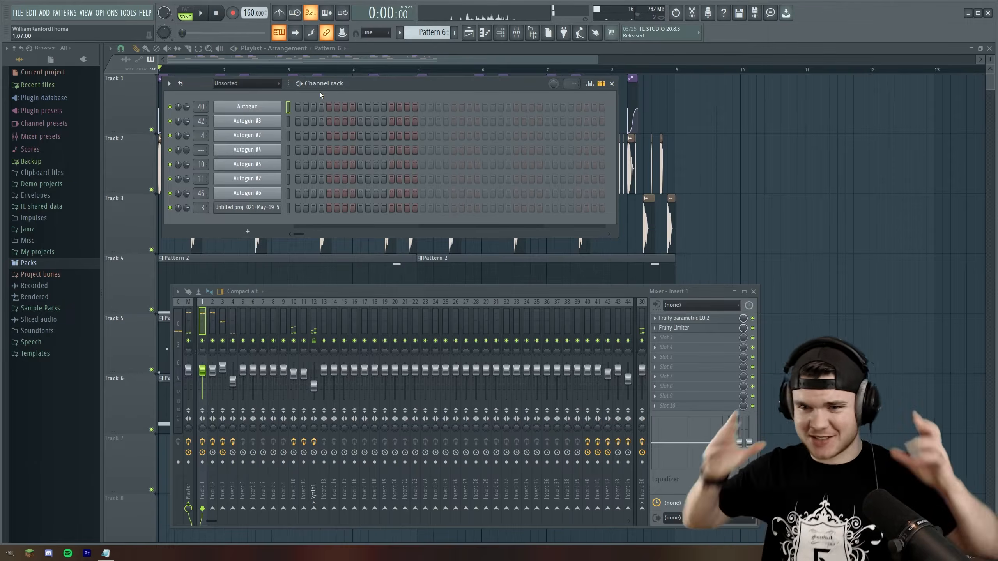
# Add a new Autogun channel, set its preset number to 97418 and advance to the next preset
pyautogui.click(247, 232)
pyautogui.click(251, 508)
pyautogui.click(301, 245)
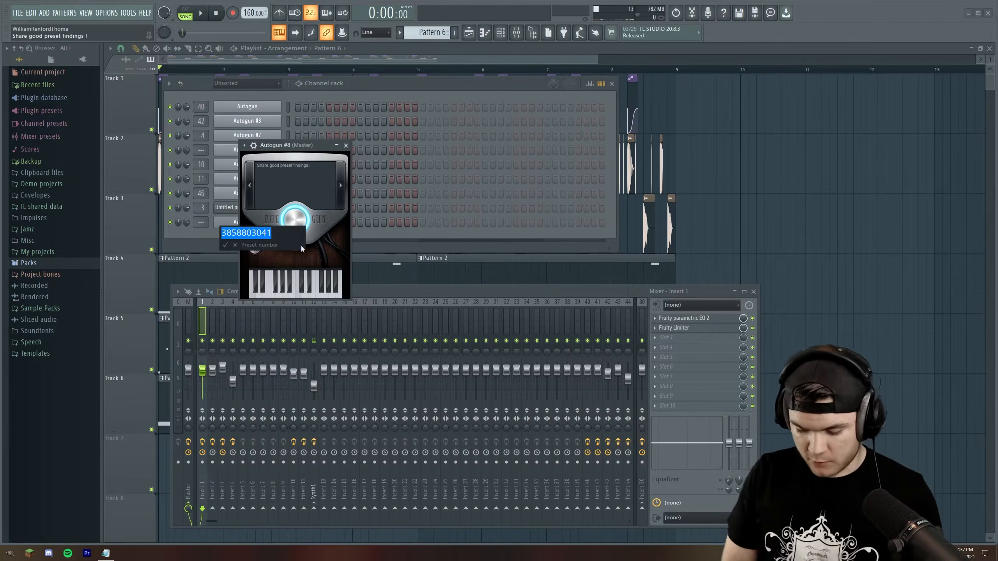
pyautogui.write('97418')
pyautogui.press('Return')
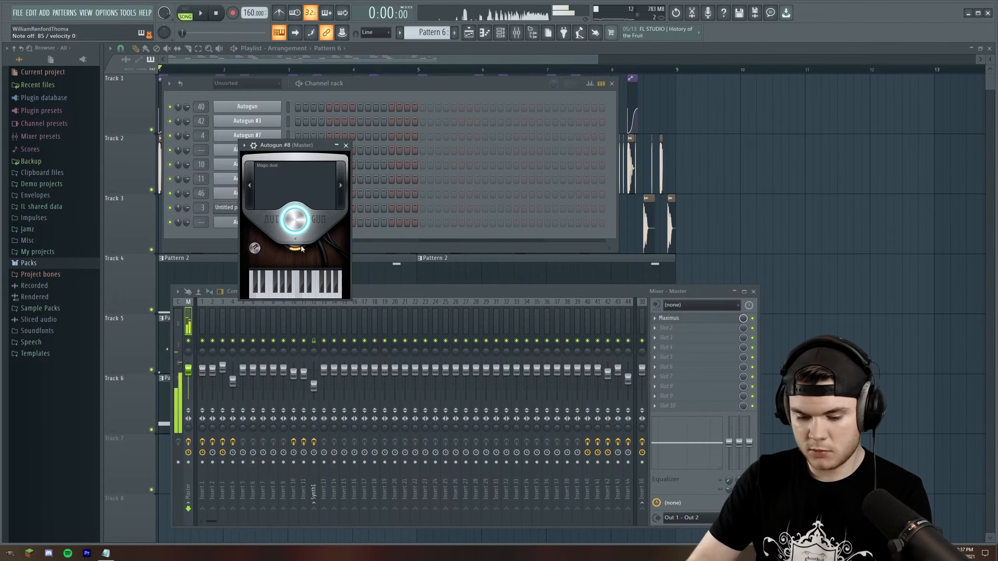
pyautogui.click(341, 186)
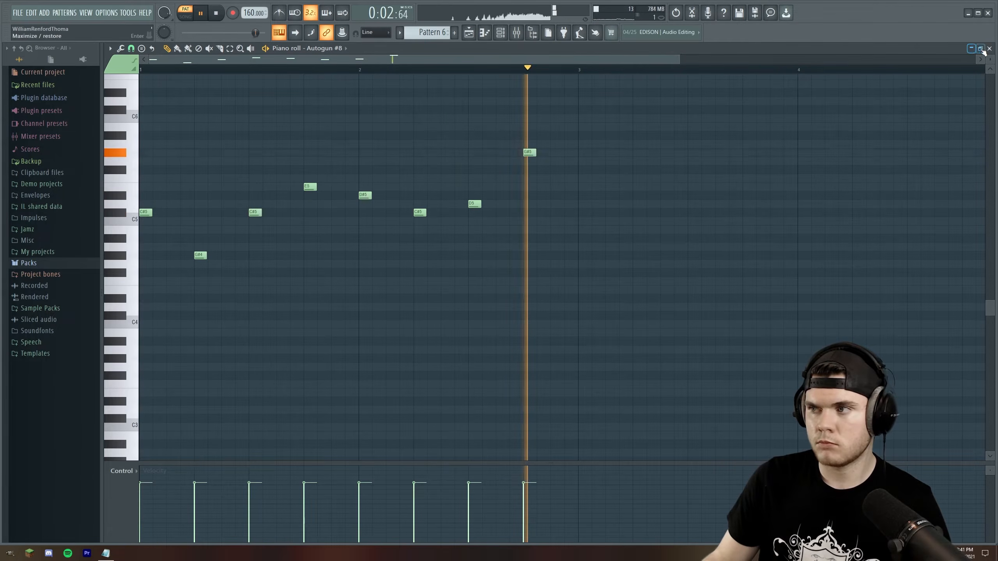
# Play Pattern 6 on Track 7 from bar 5, and browse the Autogun #8 presets to Morphing splash
pyautogui.click(989, 49)
pyautogui.click(419, 70)
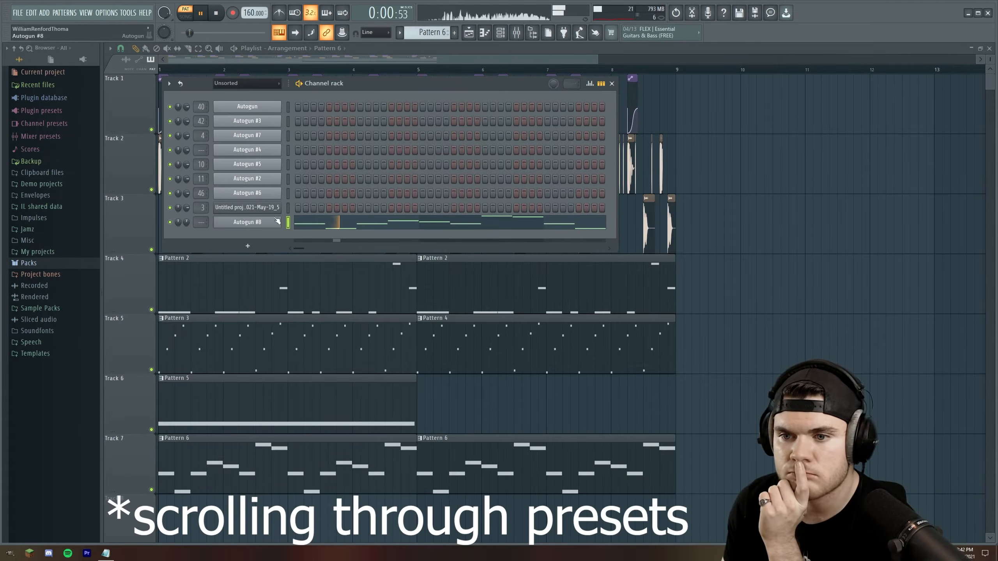
pyautogui.click(278, 221)
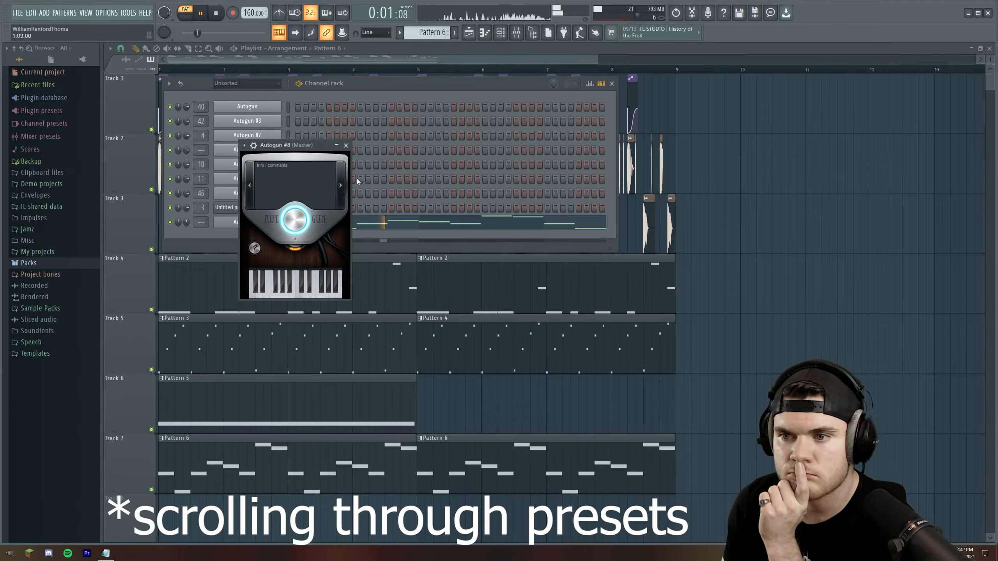
pyautogui.click(341, 183)
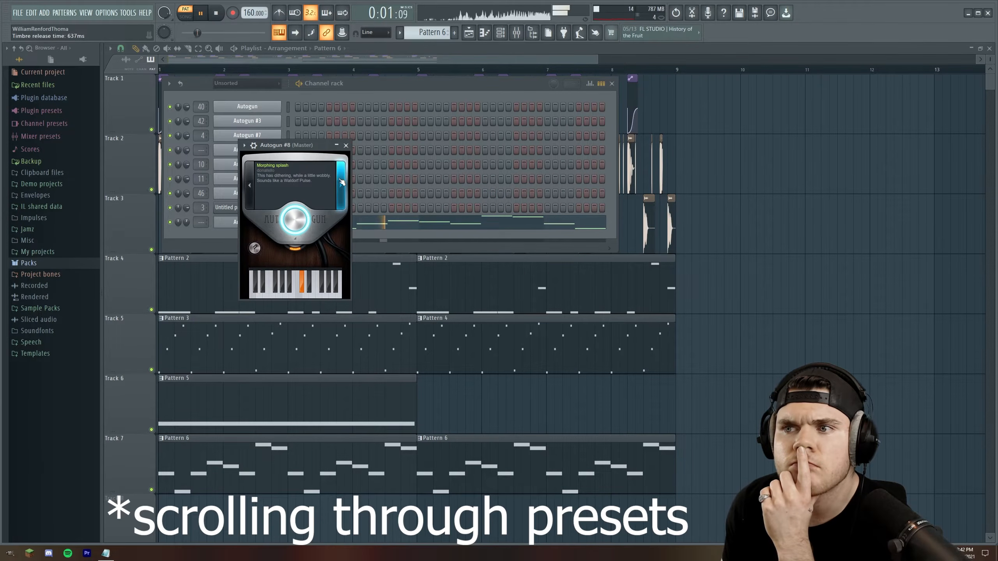
pyautogui.click(345, 146)
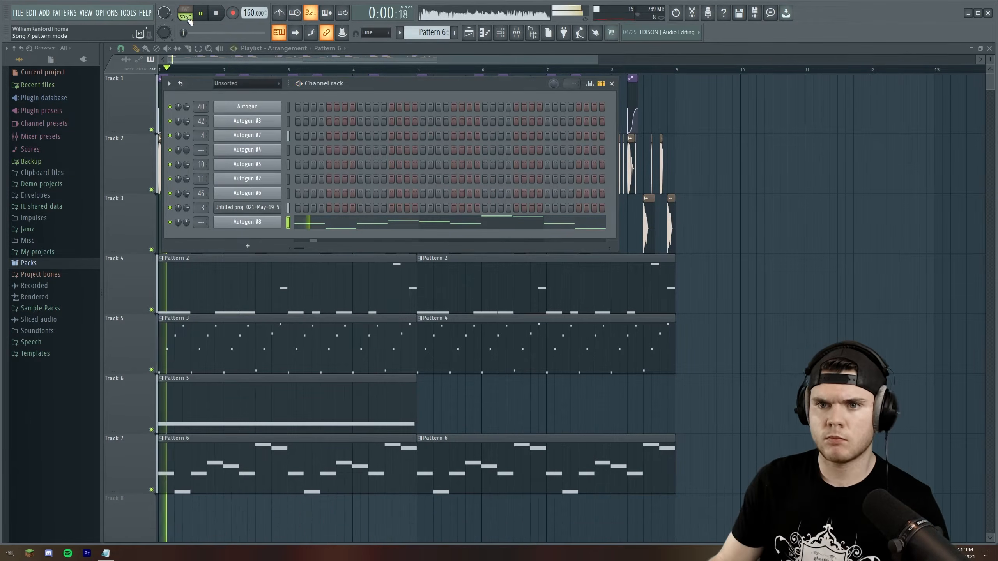
# Route the Autogun #8 channel to mixer track 13, Synth 2, and play the arrangement
pyautogui.click(516, 33)
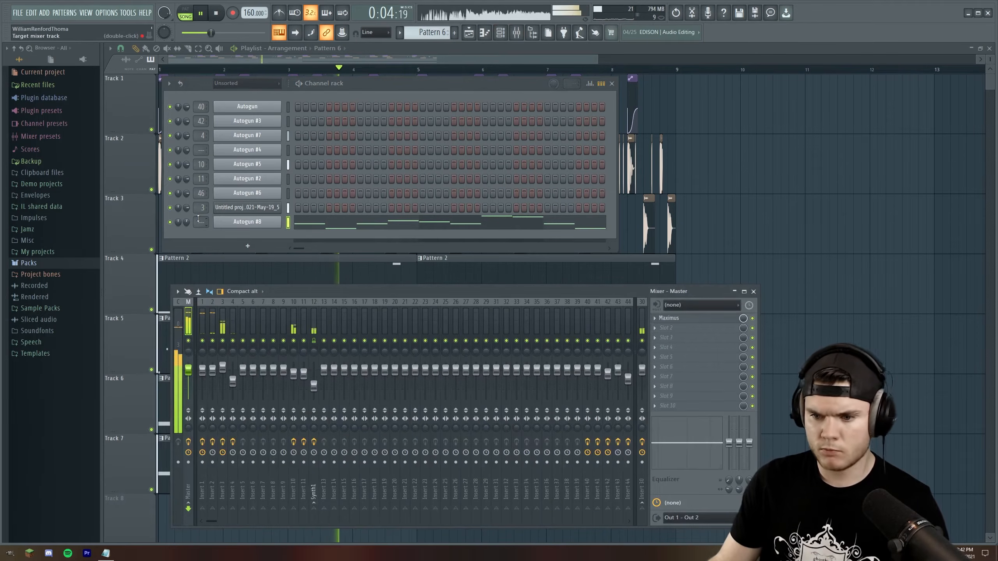
pyautogui.scroll(13, 205, 220)
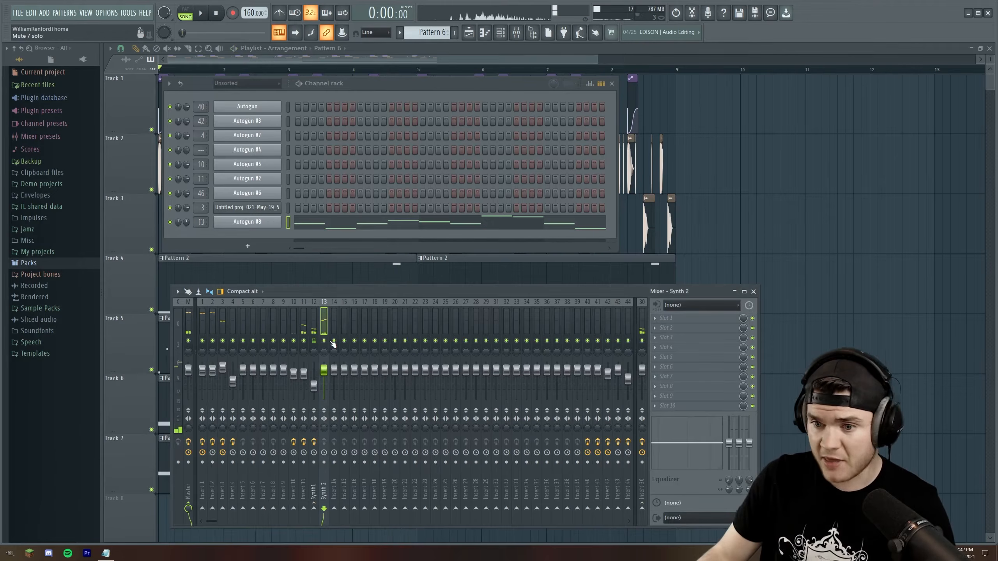
pyautogui.press('space')
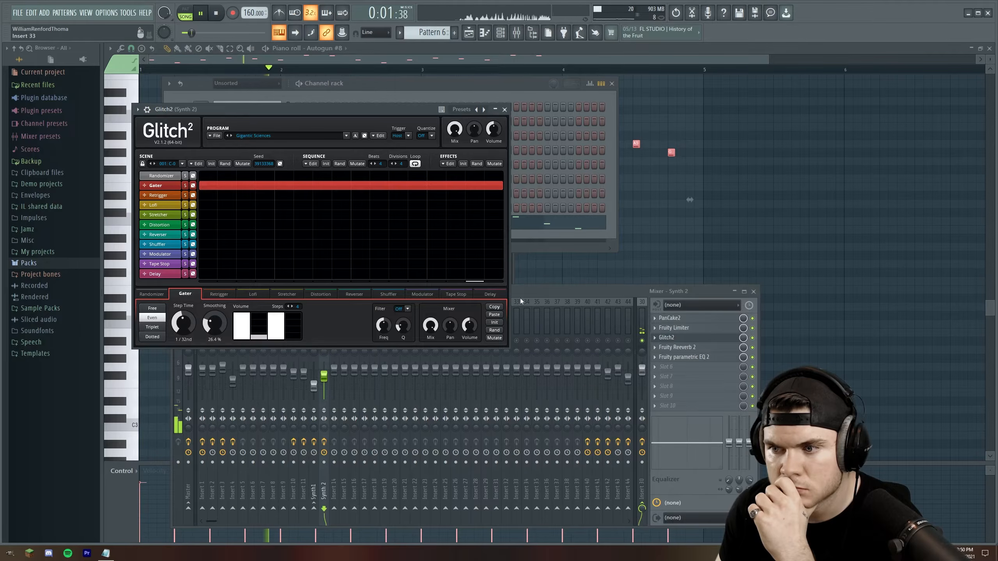
# Play the arrangement with the Synth 2 effects, close the Glitch2 window and create a new pattern
pyautogui.click(521, 301)
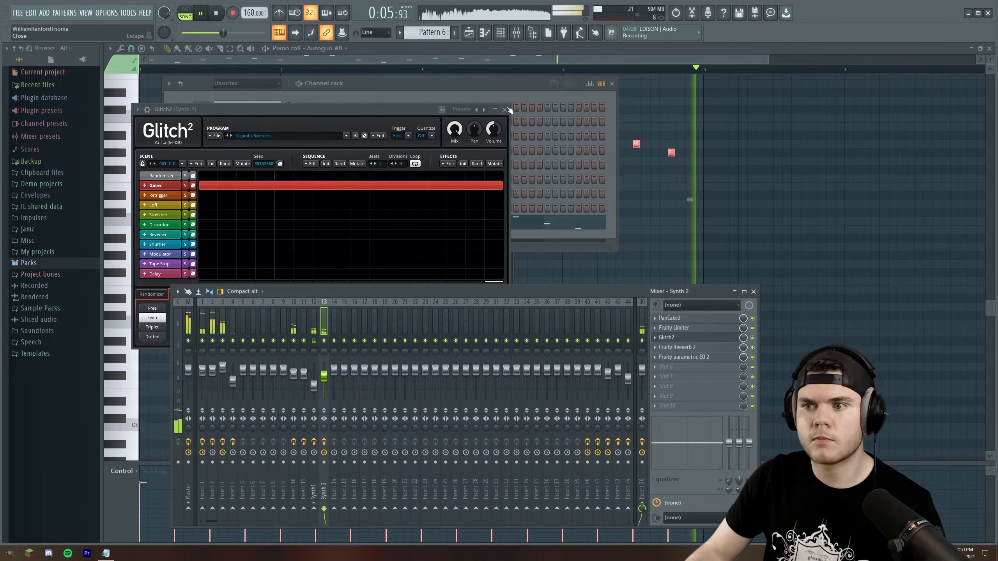
pyautogui.click(482, 88)
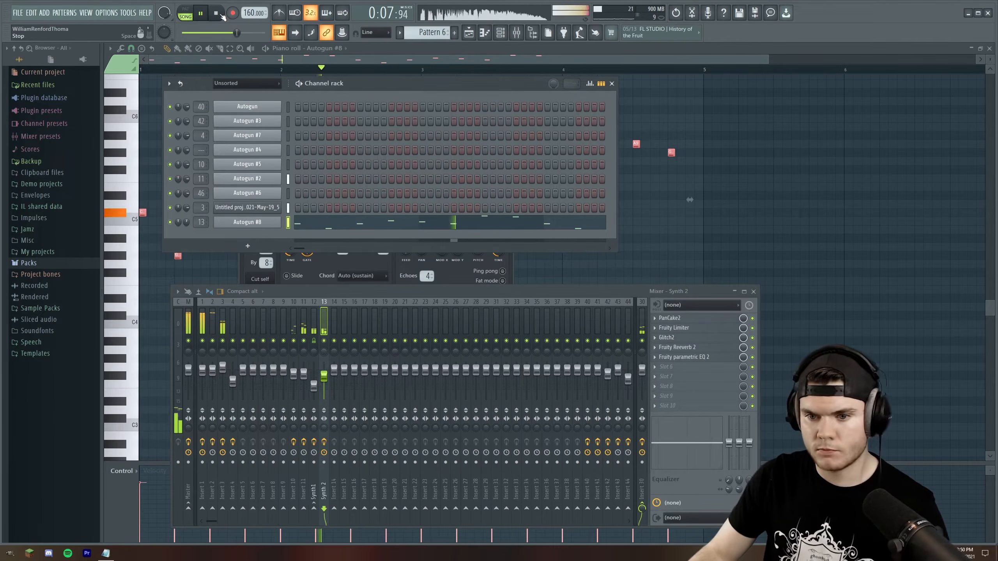
pyautogui.click(220, 14)
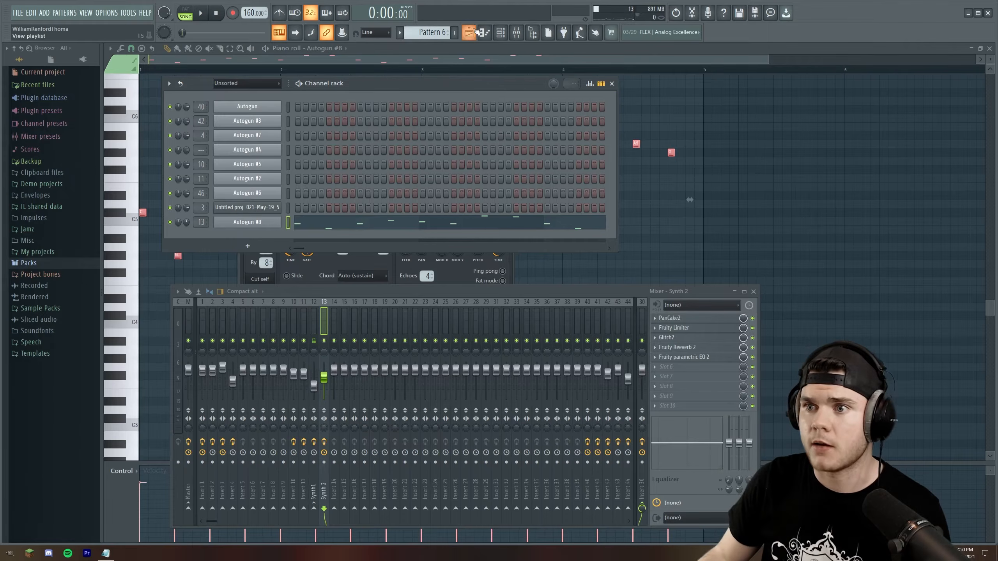
pyautogui.click(456, 33)
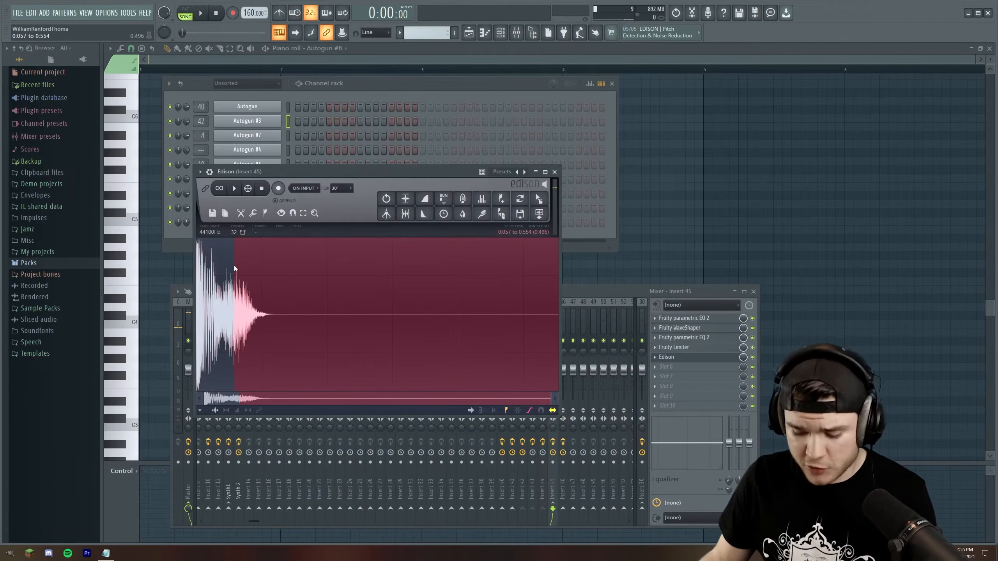
# Delete the first 0.057 seconds of the Edison recording on Insert 45 and play the trimmed sample
pyautogui.press('space')
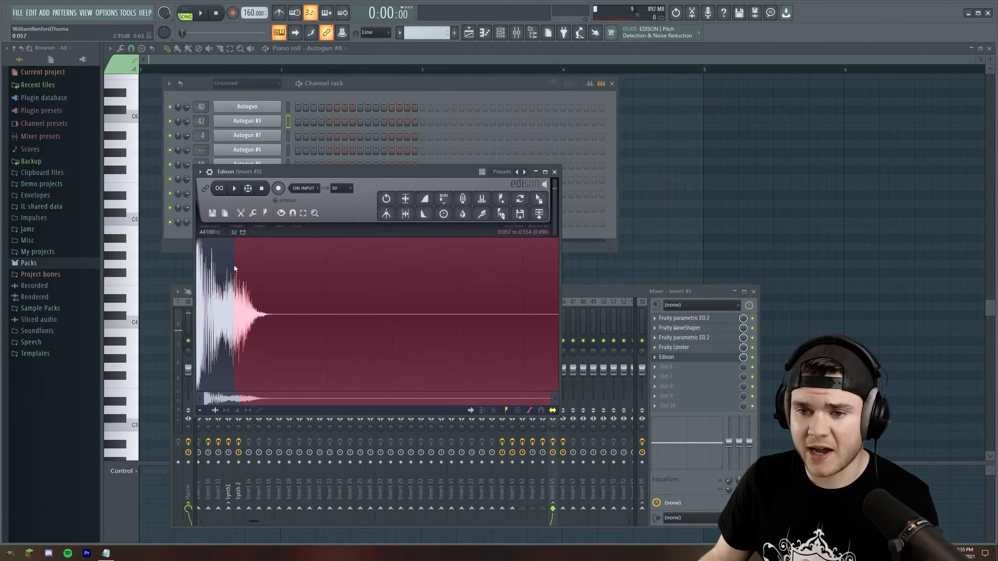
pyautogui.moveTo(233, 266); pyautogui.dragTo(88, 280)
pyautogui.press('Delete')
pyautogui.press('space')
pyautogui.press('space')
# Equalize the Edison sample with a low cut that removes everything below about 500 Hz and rises to flat near 1 kHz
pyautogui.click(407, 201)
pyautogui.click(490, 202)
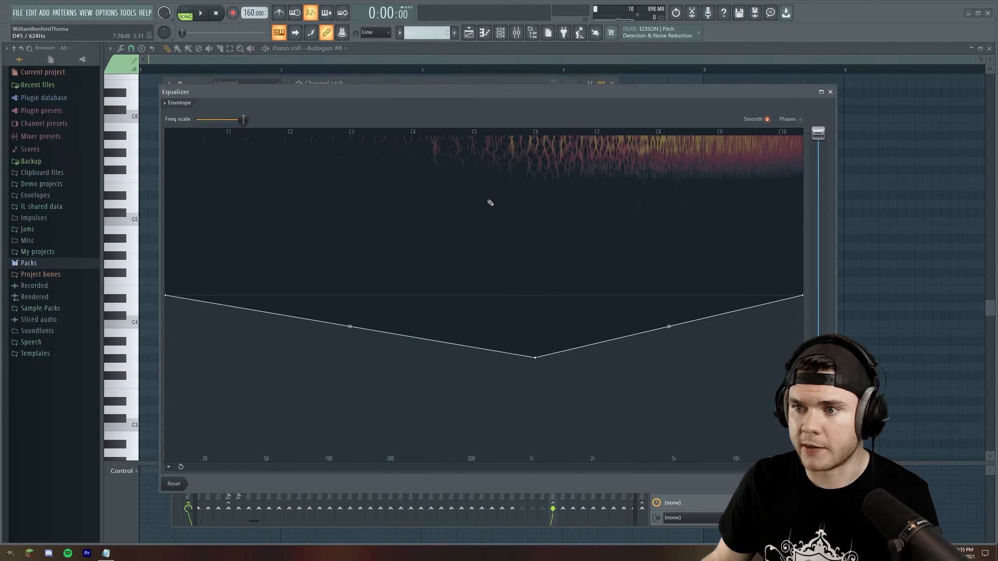
pyautogui.moveTo(535, 357); pyautogui.dragTo(471, 462)
pyautogui.rightClick(540, 292)
pyautogui.moveTo(216, 456); pyautogui.dragTo(136, 479)
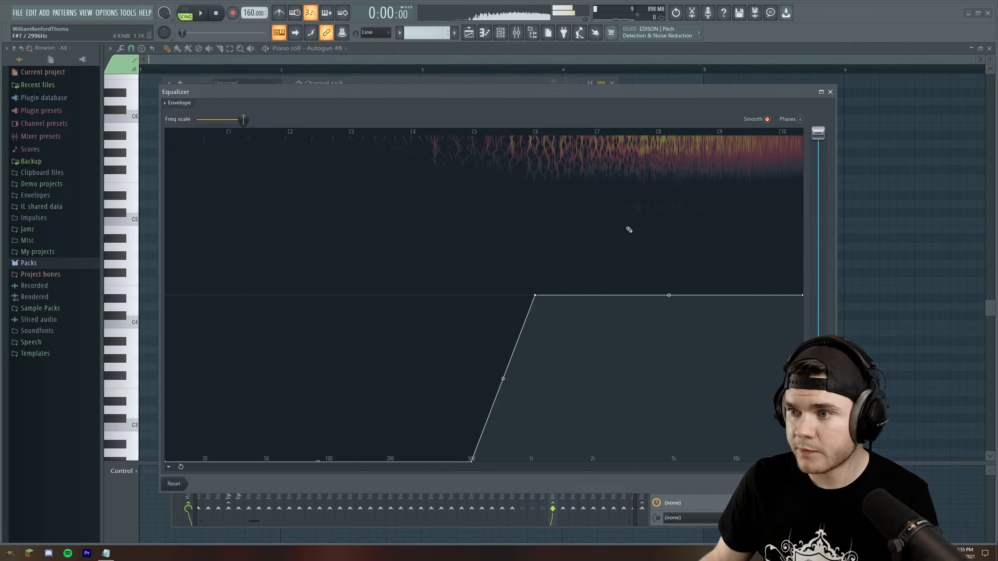
pyautogui.press('Return')
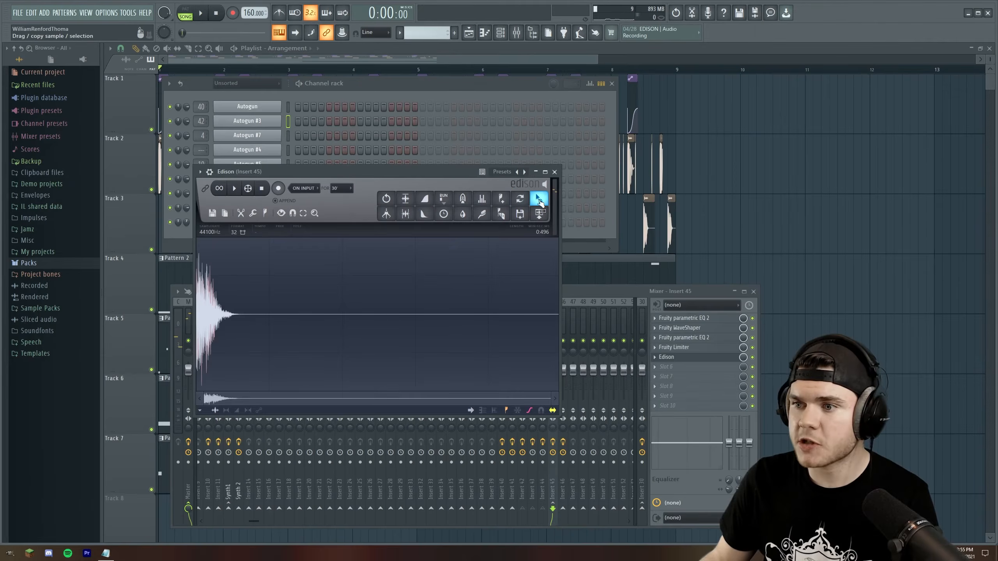
# Place the Edison sample at the start of playlist Track 4 and route it to mixer Insert 5
pyautogui.moveTo(540, 200); pyautogui.dragTo(766, 274)
pyautogui.moveTo(693, 482); pyautogui.dragTo(218, 279)
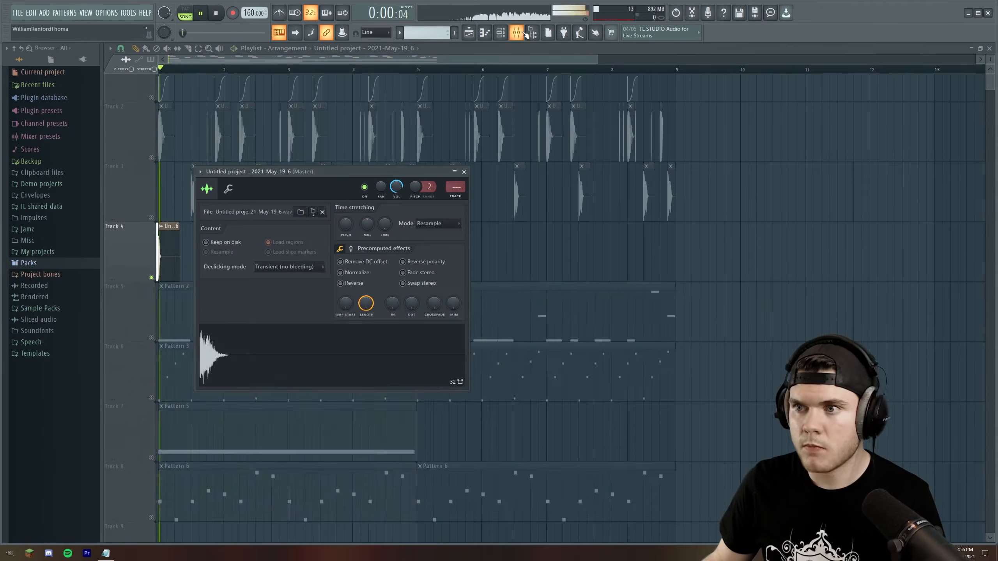
pyautogui.doubleClick(452, 188)
pyautogui.scroll(3, 452, 188)
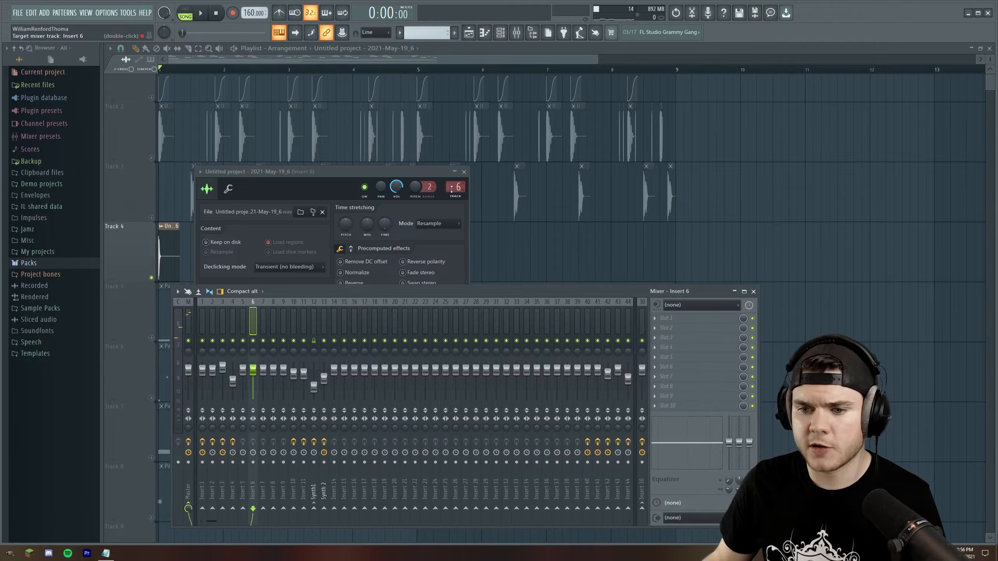
pyautogui.scroll(-2, 452, 188)
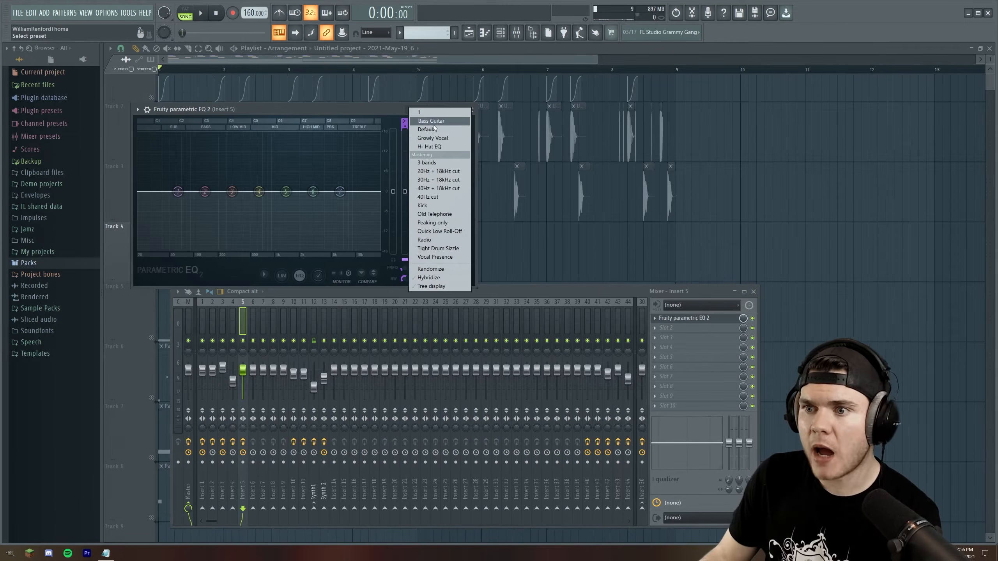
# Load the Hi-Hat EQ preset in the Fruity parametric EQ 2 on Insert 5 and slightly lower its cut band
pyautogui.click(429, 147)
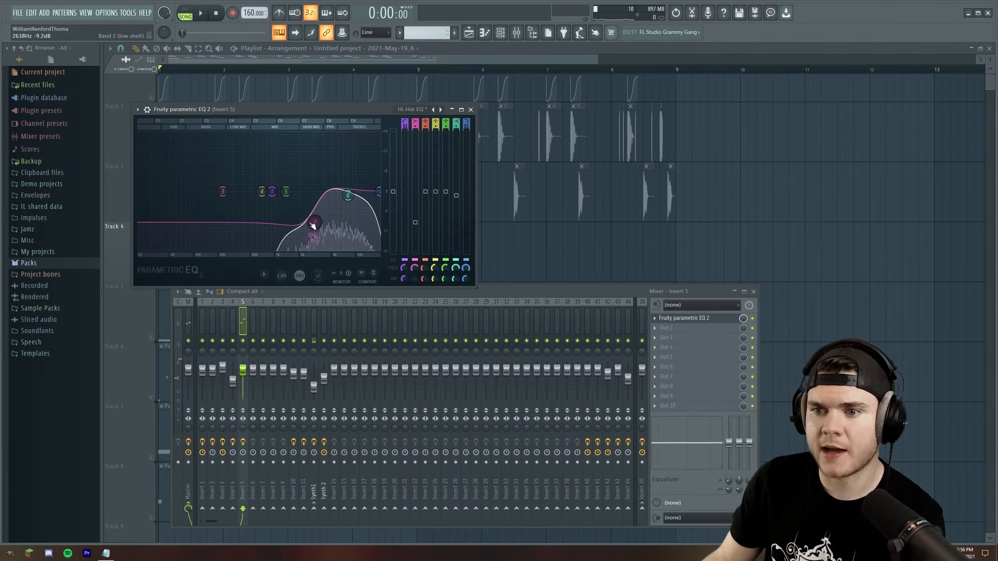
pyautogui.moveTo(315, 223); pyautogui.dragTo(318, 225)
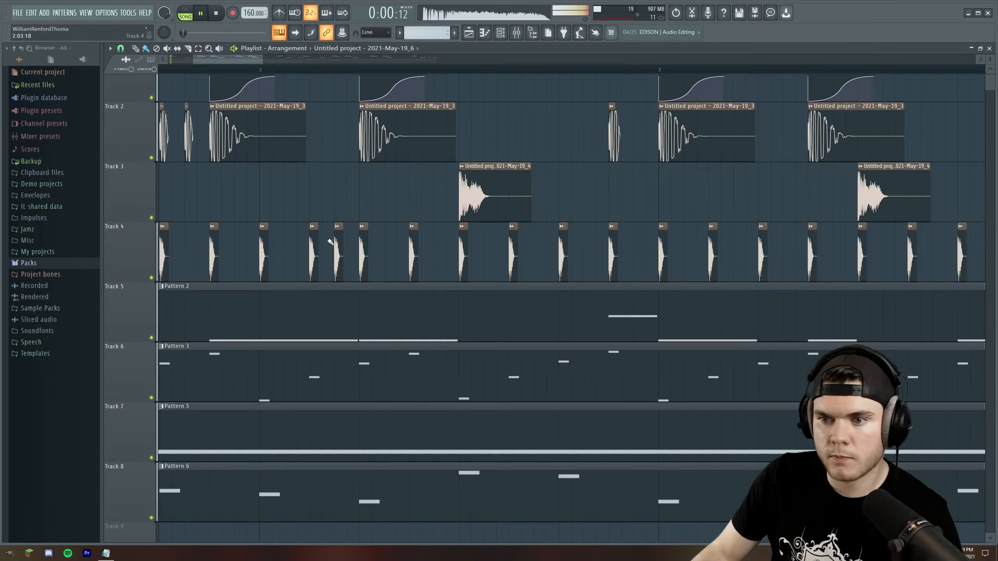
# Add extra hi-hat hits between the closely spaced clips in bar 2 of playlist Track 4
pyautogui.click(355, 237)
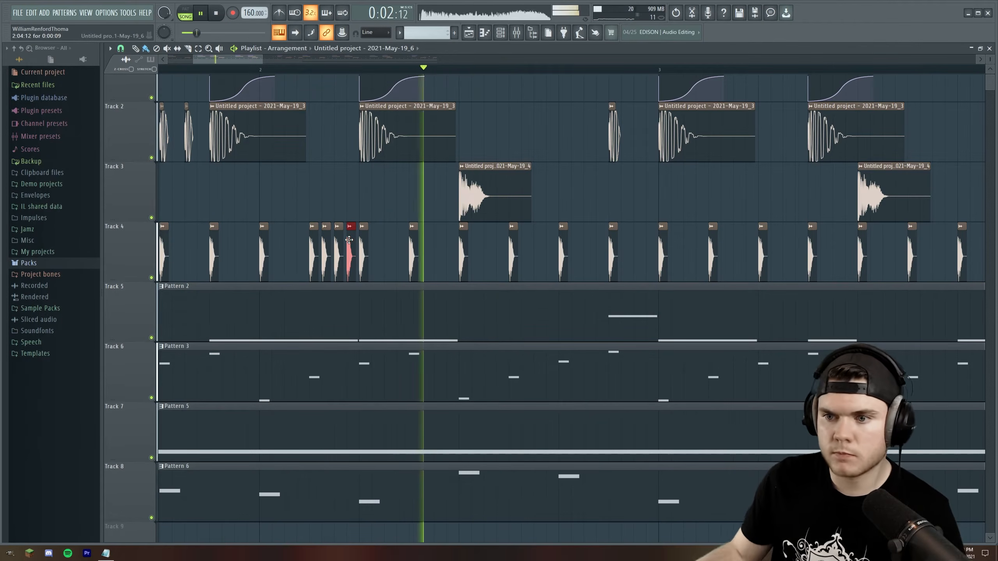
pyautogui.press('space')
pyautogui.click(121, 48)
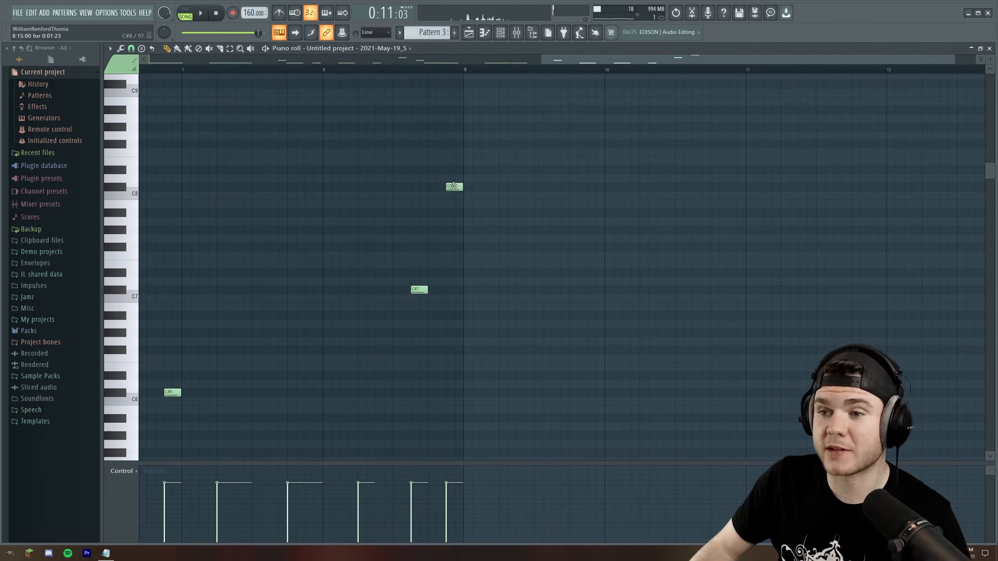
# Play the song with Pattern 3's piano roll open, close the piano roll and view the playlist arrangement
pyautogui.click(343, 69)
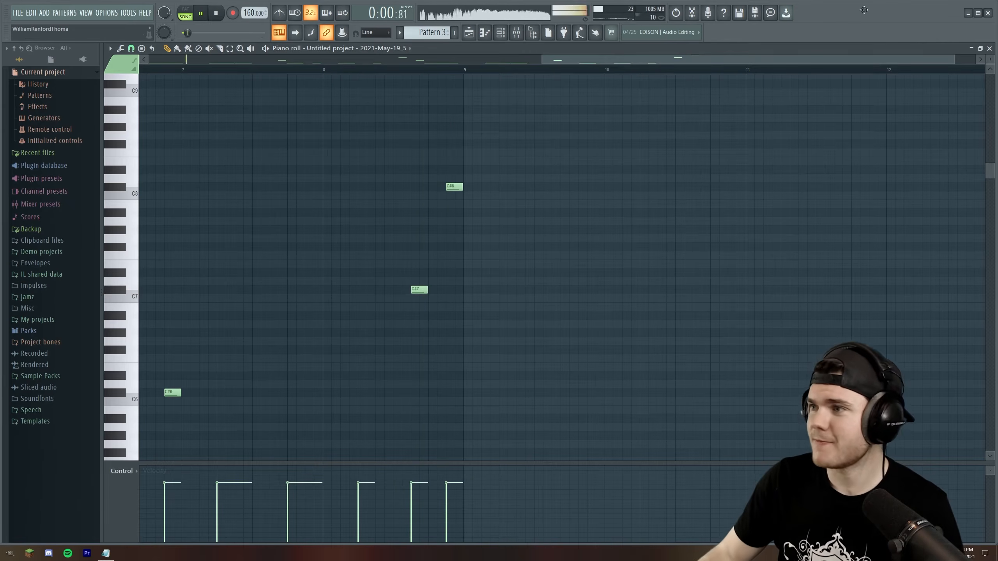
pyautogui.click(989, 50)
pyautogui.click(609, 83)
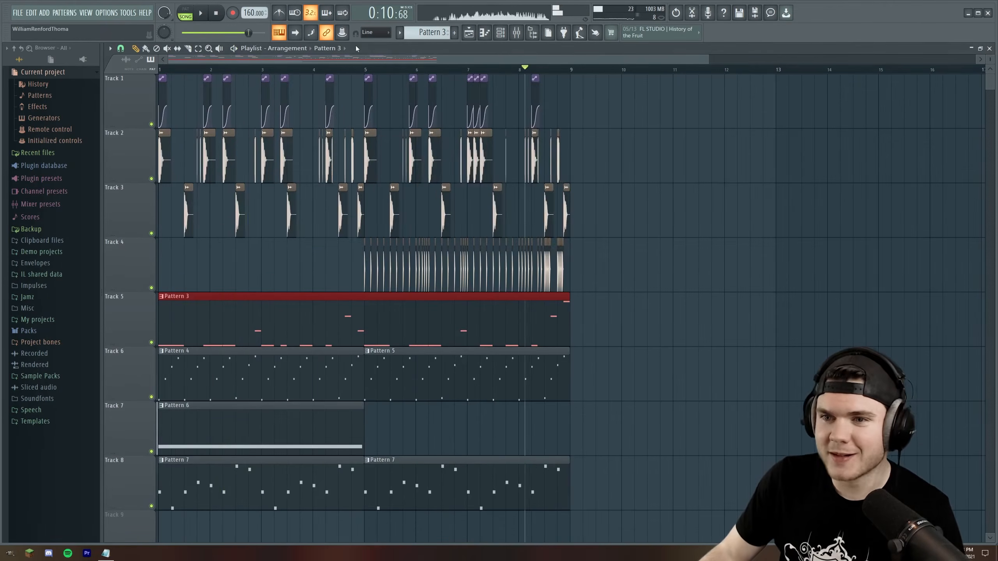
pyautogui.scroll(-2, 330, 67)
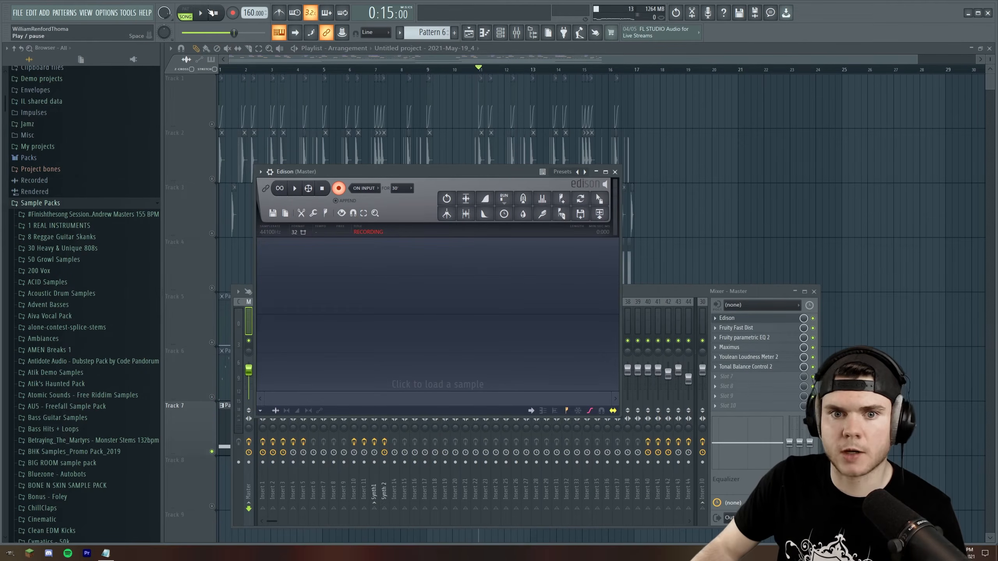
# Record Pattern 6 in Edison on the Master, reverse the recording and place it on Track 7 before the second Pattern 6
pyautogui.click(212, 13)
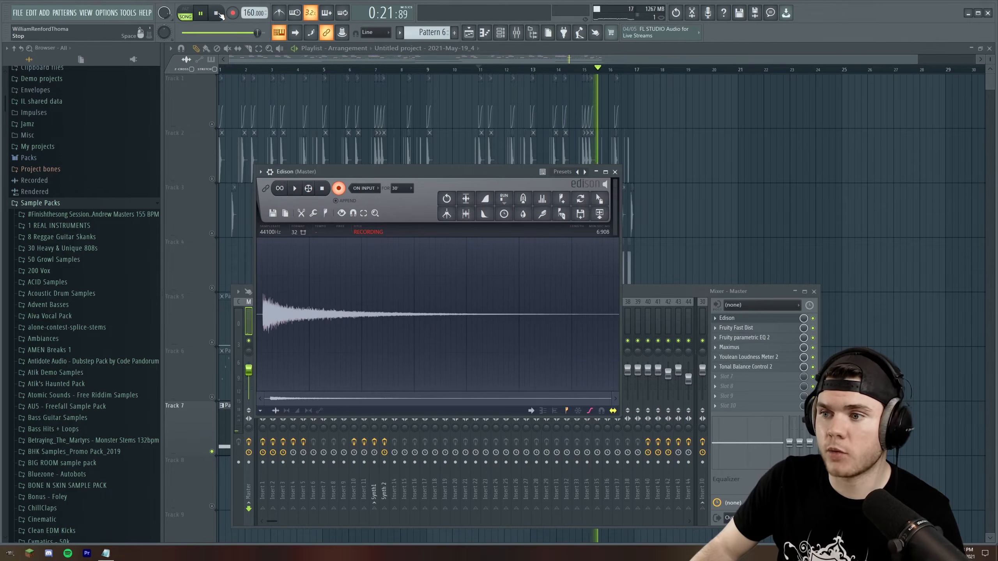
pyautogui.click(327, 189)
pyautogui.click(449, 200)
pyautogui.moveTo(600, 198); pyautogui.dragTo(369, 452)
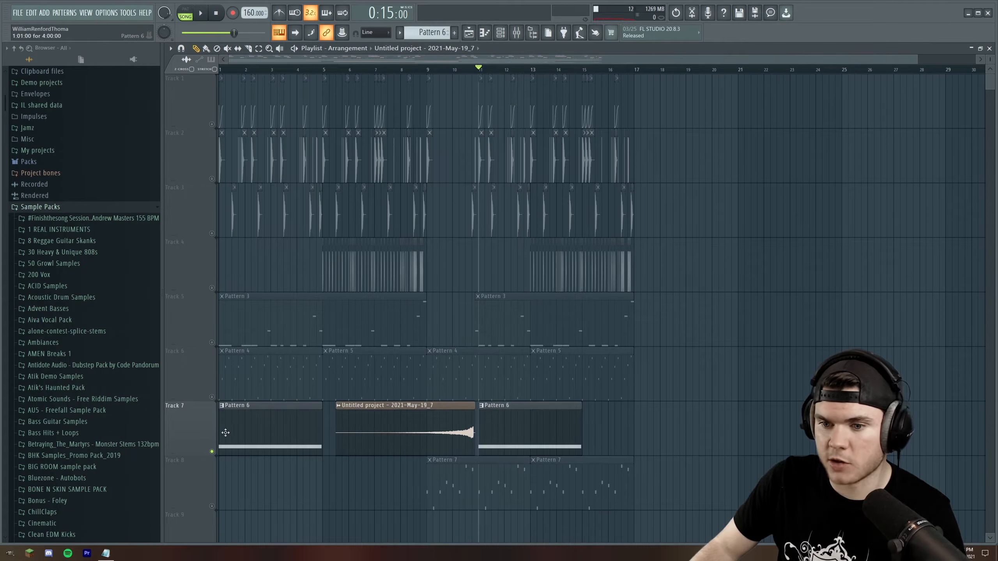
# Unsolo Track 7, close the reversed sample's channel settings and play the arrangement with it
pyautogui.rightClick(212, 451)
pyautogui.scroll(5, 439, 76)
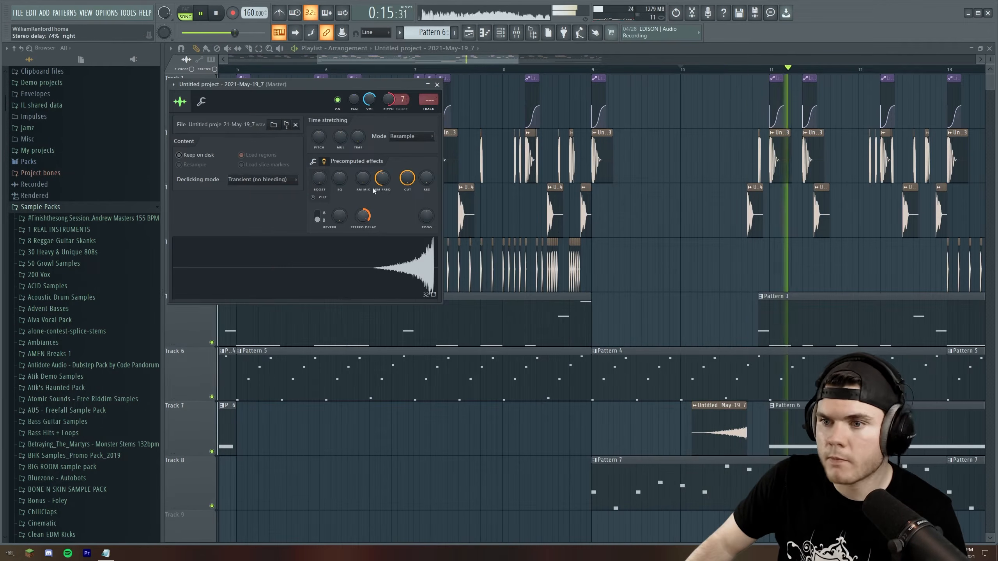
pyautogui.click(437, 84)
pyautogui.scroll(-2, 458, 71)
pyautogui.scroll(-3, 457, 71)
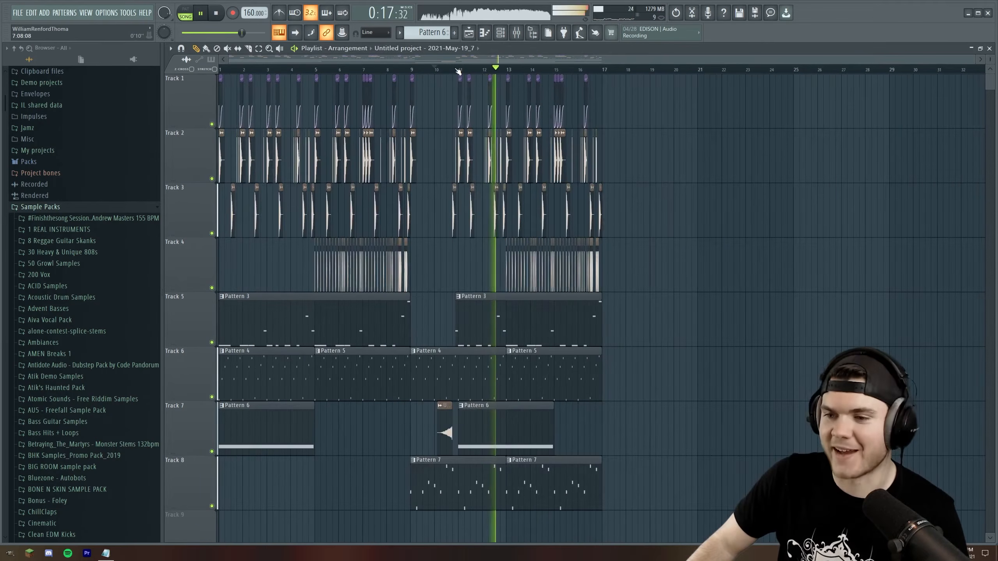
pyautogui.press('space')
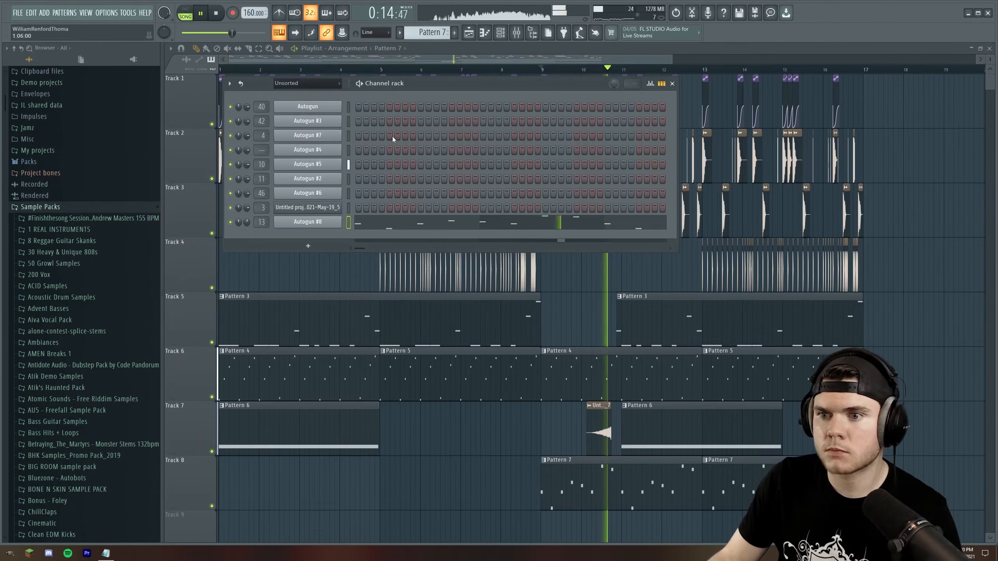
# Add a new Autogun channel below Autogun #8 in the channel rack
pyautogui.click(359, 83)
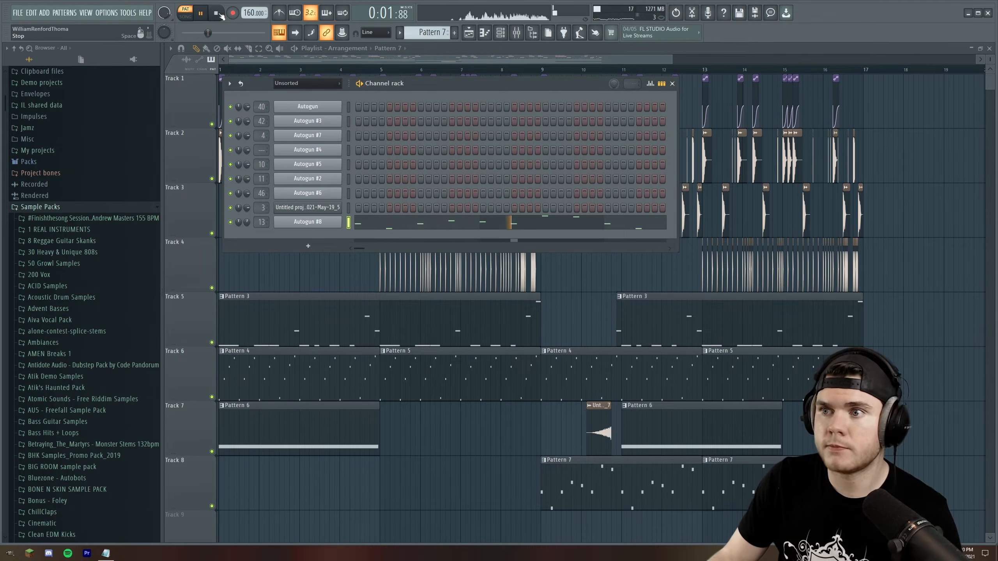
pyautogui.click(309, 245)
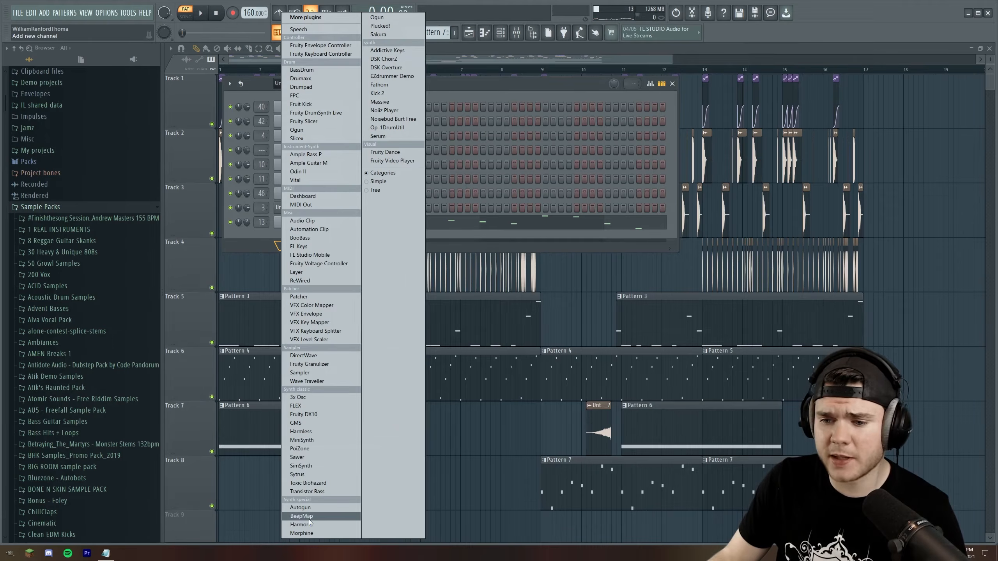
pyautogui.click(301, 508)
pyautogui.moveTo(251, 96); pyautogui.dragTo(288, 87)
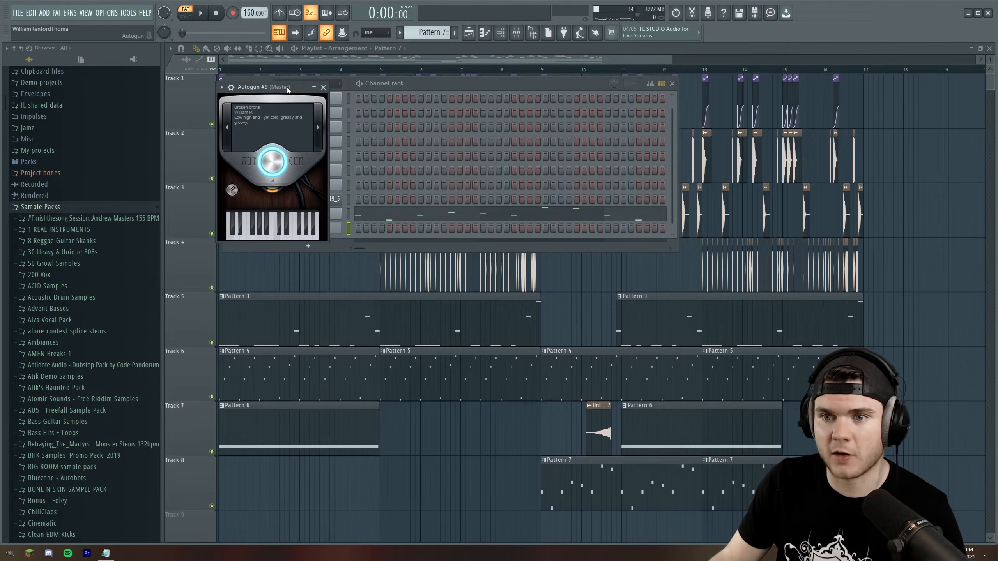
# Step through the new Autogun's presets to Ping, auditioning the sounds
pyautogui.click(325, 114)
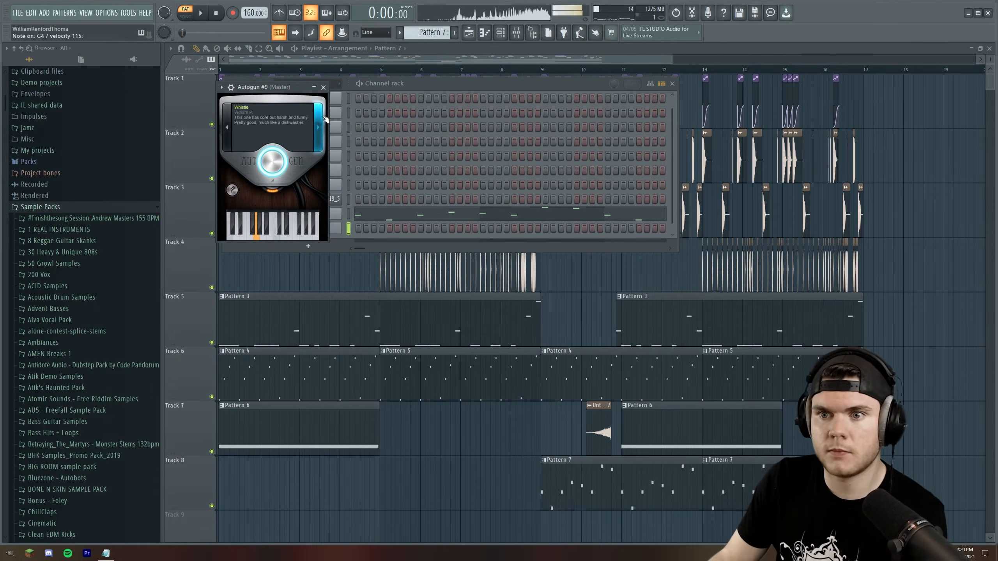
pyautogui.click(324, 117)
pyautogui.click(324, 117)
pyautogui.click(324, 117)
pyautogui.click(324, 117)
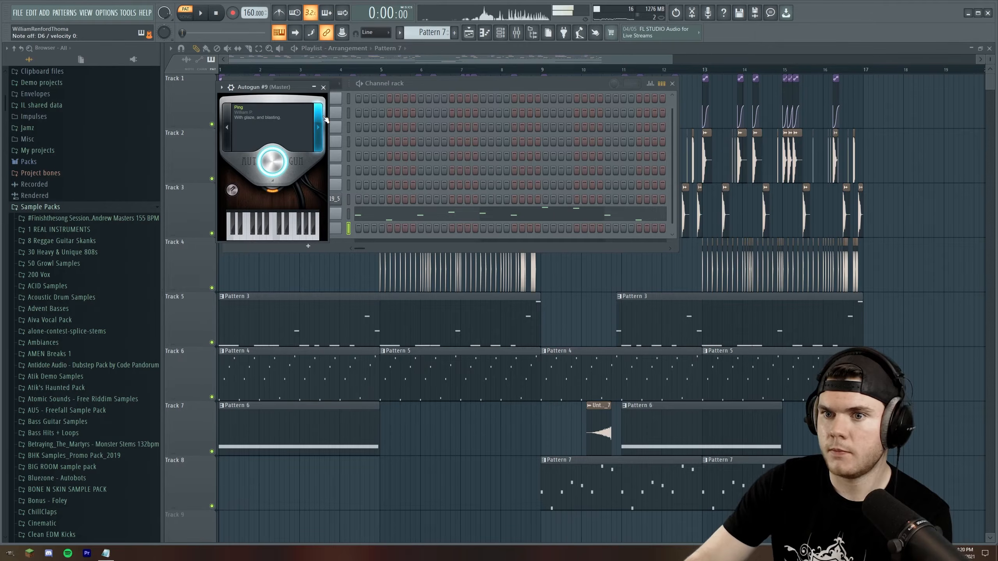
# Copy the notes of Autogun #8, paste them into Autogun #9 and play the pattern
pyautogui.rightClick(340, 212)
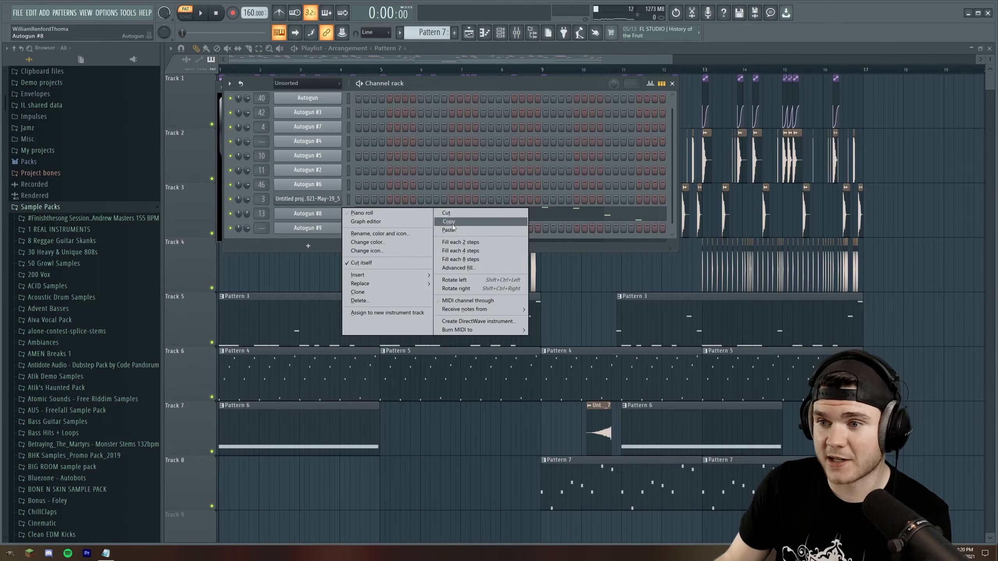
pyautogui.click(452, 222)
pyautogui.rightClick(340, 226)
pyautogui.click(448, 244)
pyautogui.press('space')
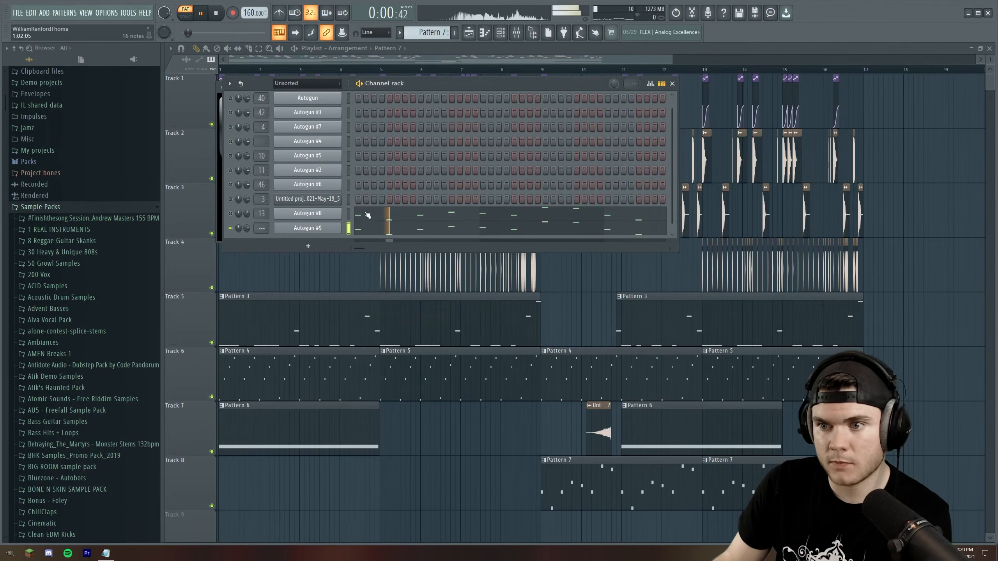
# Select all notes of Autogun #9 in the piano roll and transpose them up two octaves
pyautogui.click(371, 228)
pyautogui.scroll(-8, 426, 184)
pyautogui.moveTo(856, 388); pyautogui.dragTo(120, 62)
pyautogui.hotkey('ctrl', 'Up')
pyautogui.hotkey('ctrl', 'Up')
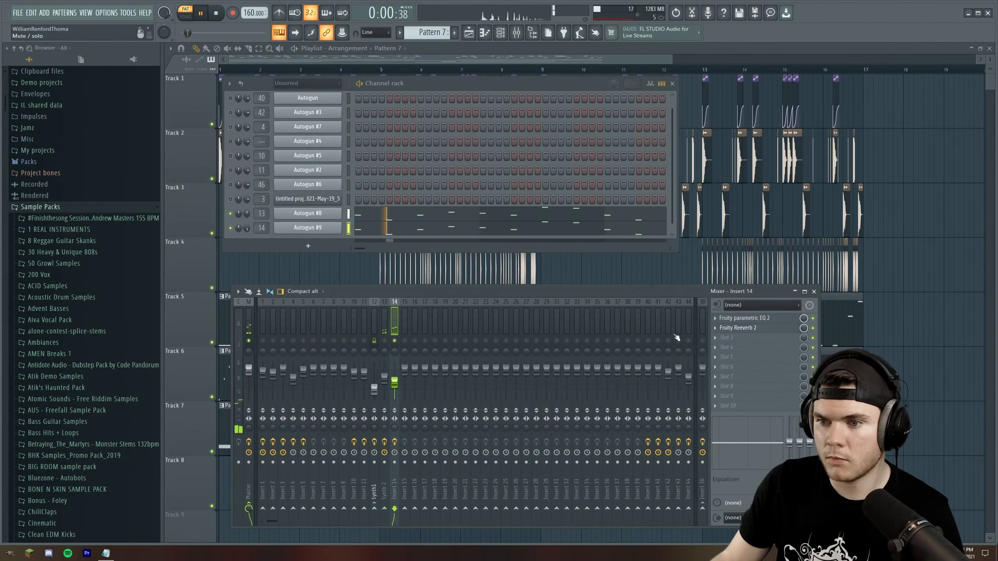
# Unsolo mixer Insert 14, lower its volume to about 44% (-14.7 dB) and compare it with the track muted
pyautogui.rightClick(395, 341)
pyautogui.moveTo(395, 382); pyautogui.dragTo(394, 387)
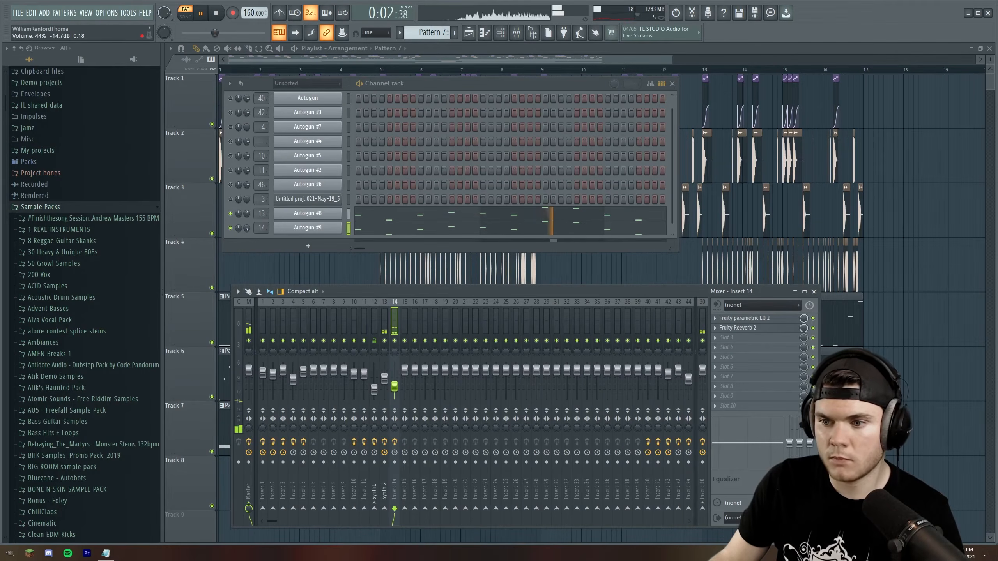
pyautogui.click(394, 341)
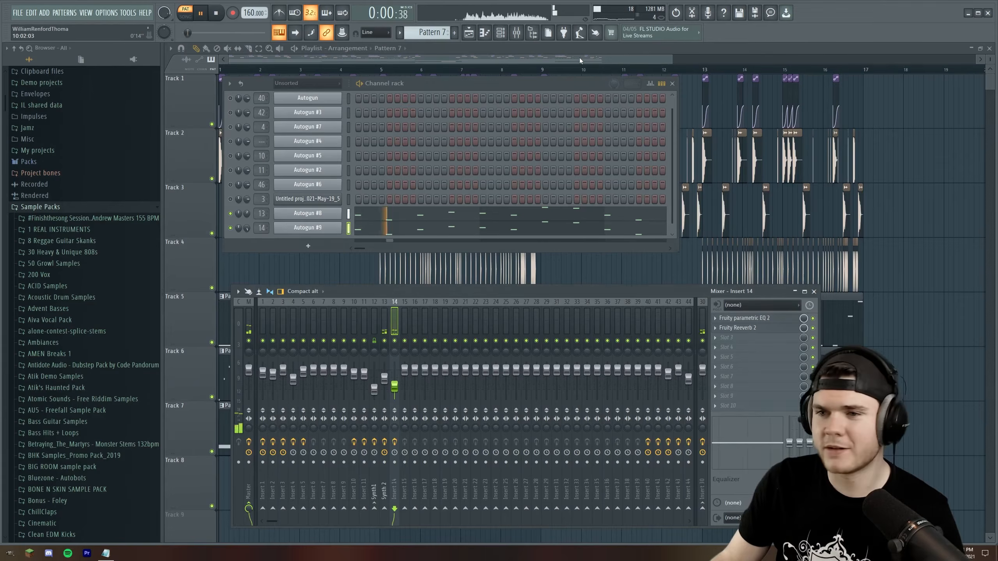
# Show the Synth 3 mixer track and check the Autogun #9 plugin window during playback
pyautogui.click(582, 61)
pyautogui.press('l')
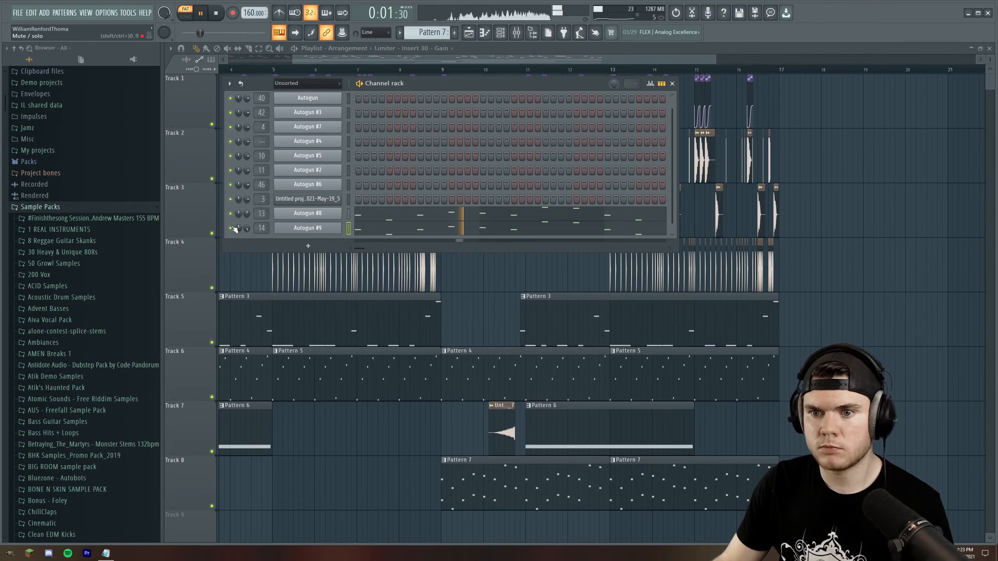
pyautogui.click(517, 33)
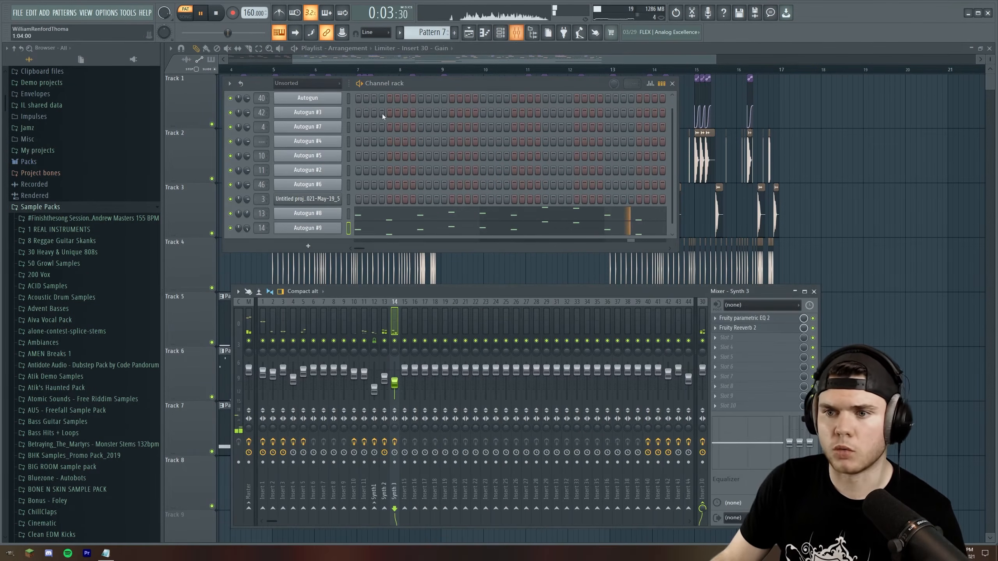
pyautogui.click(299, 228)
pyautogui.click(323, 87)
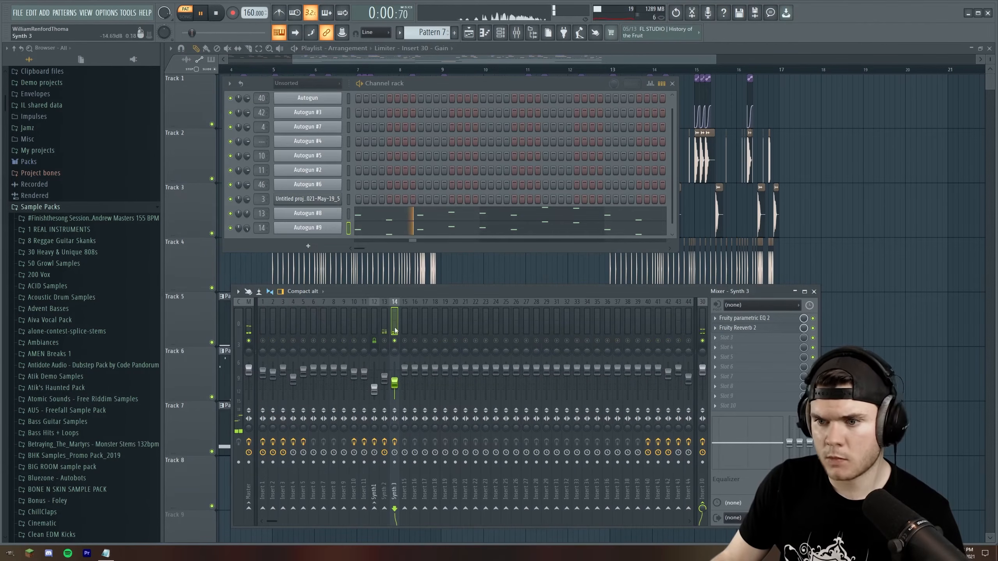
# Examine and play the Fruity parametric EQ 2 and Fruity Reeverb 2 effects on the Synth 3 mixer track
pyautogui.click(745, 318)
pyautogui.press('space')
pyautogui.click(739, 328)
pyautogui.press('space')
pyautogui.rightClick(425, 192)
pyautogui.click(431, 197)
pyautogui.rightClick(323, 189)
pyautogui.click(330, 195)
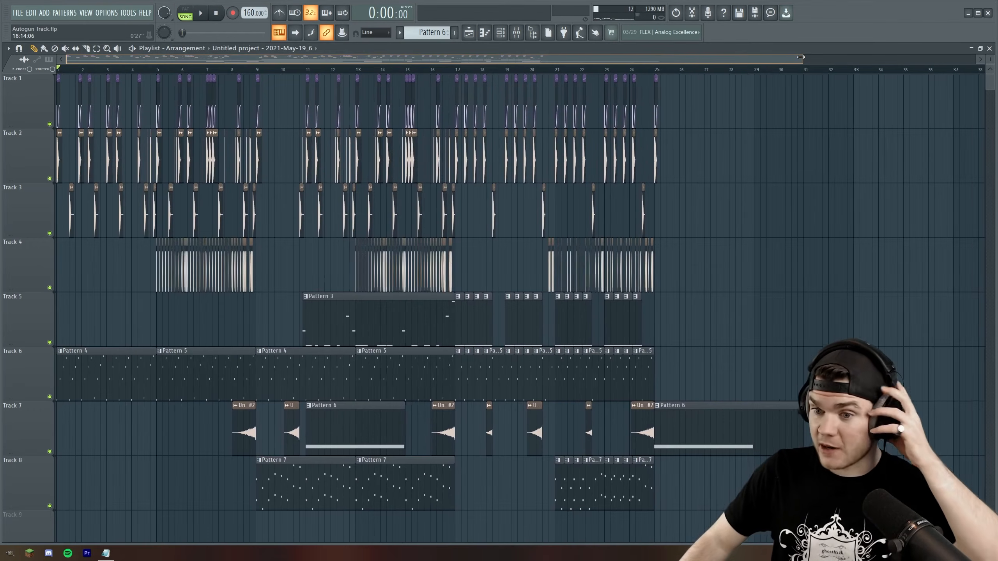
# Review the opening sections of the finished arrangement by marking bars 1 to 17 and bars 9 to 17
pyautogui.moveTo(801, 57)
pyautogui.mouseDown()
pyautogui.moveTo(727, 70)
pyautogui.moveTo(57, 70)
pyautogui.mouseUp()
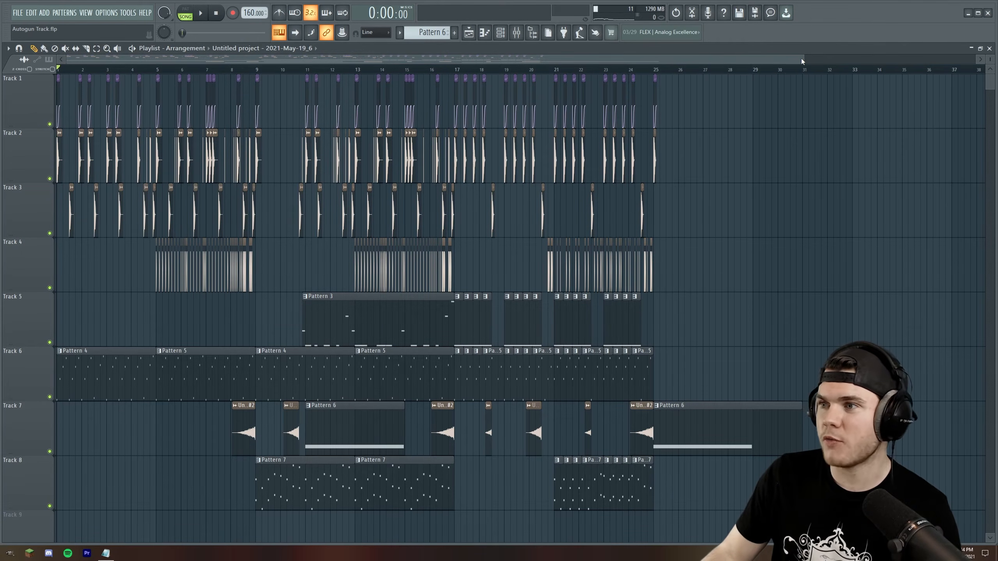
pyautogui.moveTo(802, 58); pyautogui.dragTo(777, 59)
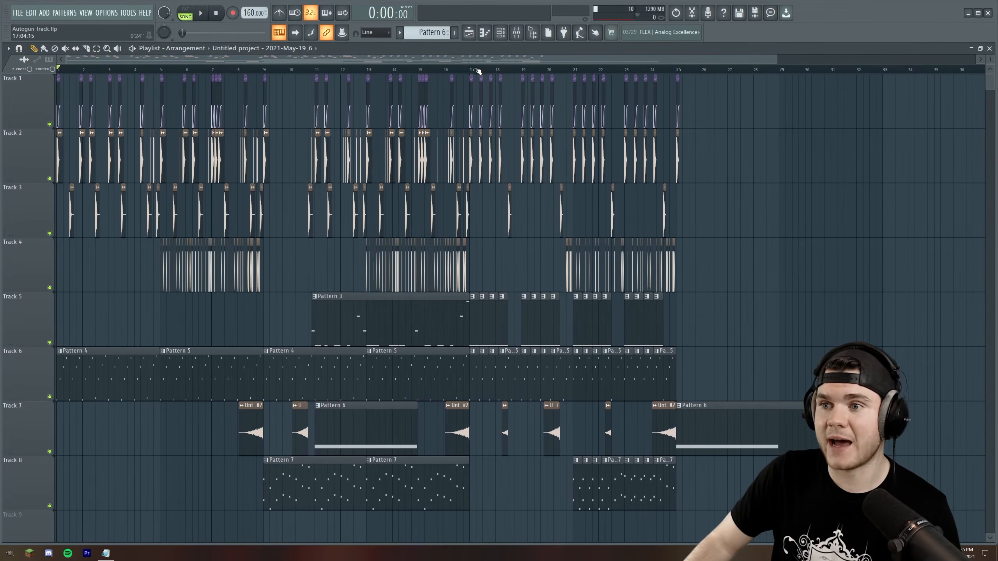
pyautogui.moveTo(476, 72); pyautogui.dragTo(57, 70)
pyautogui.moveTo(469, 72)
pyautogui.mouseDown()
pyautogui.moveTo(260, 72)
pyautogui.moveTo(470, 72)
pyautogui.mouseUp()
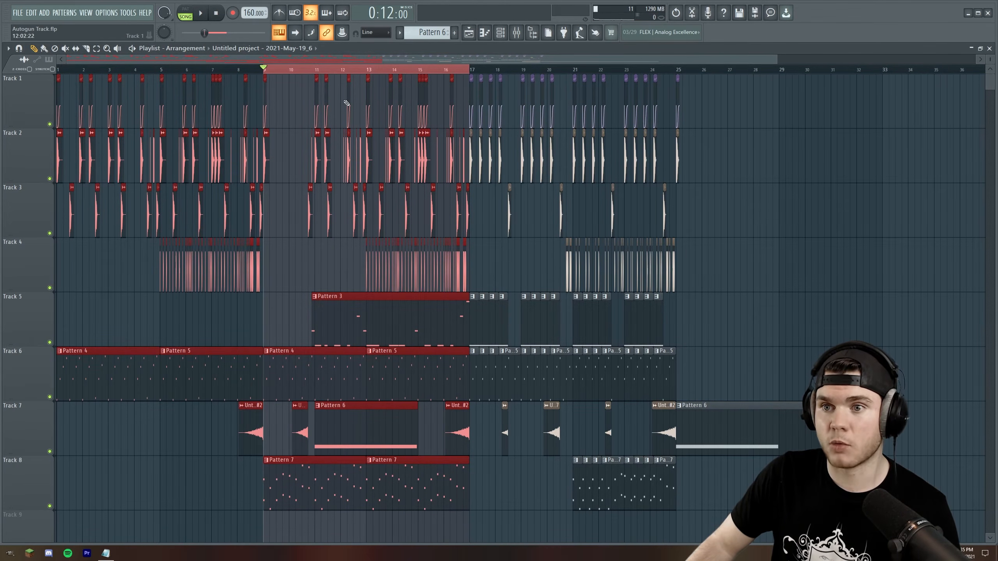
# Mark bars 17 to 25 of the arrangement, clear the selection and return the playhead to the song start
pyautogui.moveTo(470, 70); pyautogui.dragTo(686, 85)
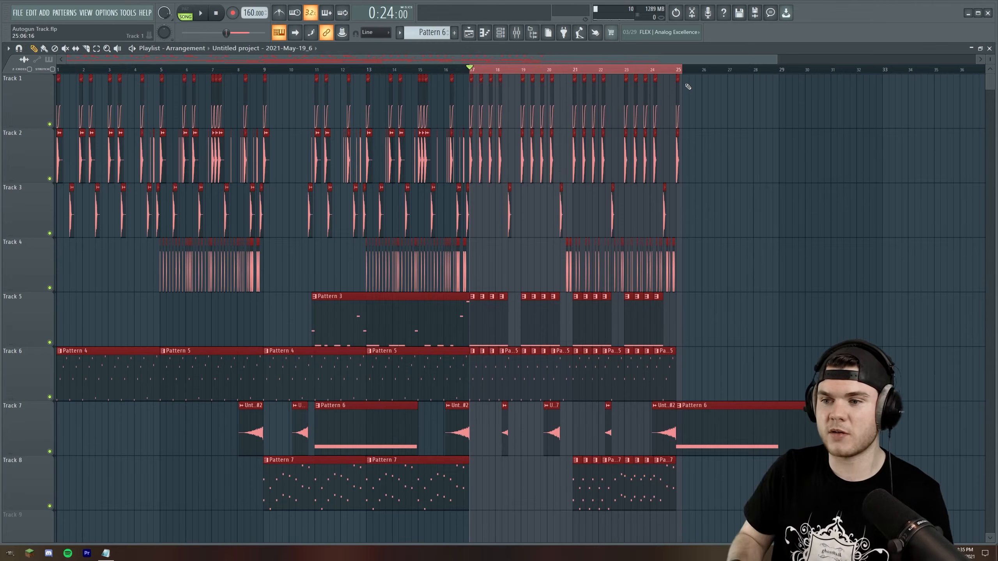
pyautogui.moveTo(685, 71); pyautogui.dragTo(470, 70)
pyautogui.click(769, 138)
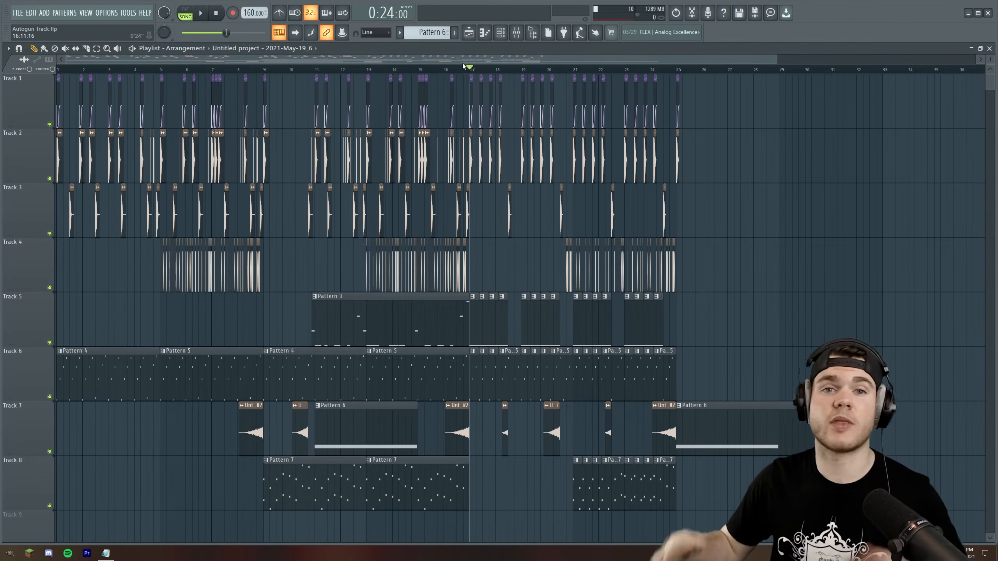
pyautogui.moveTo(464, 67); pyautogui.dragTo(58, 69)
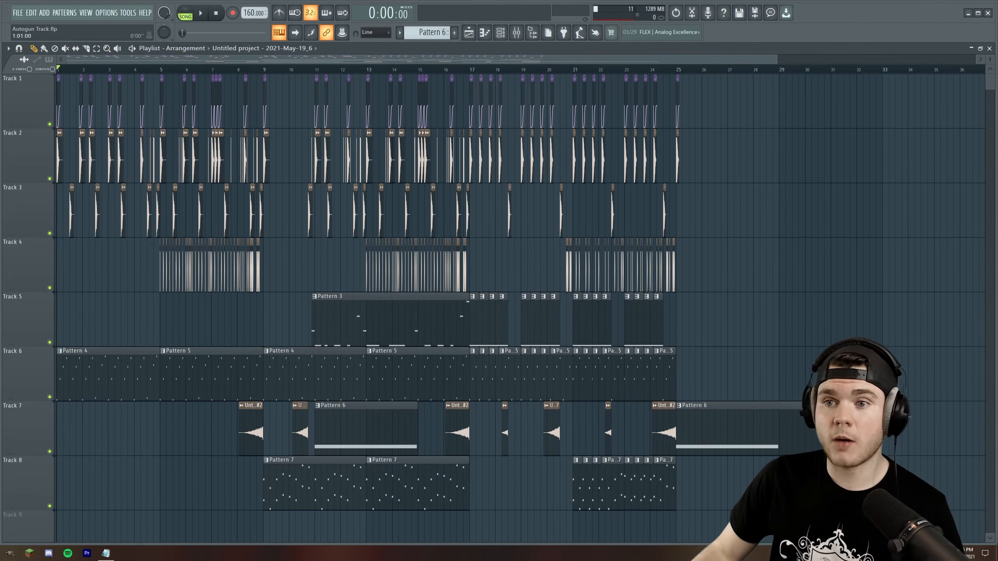
# Show the channel rack with its filter set to All
pyautogui.click(500, 32)
pyautogui.click(131, 83)
pyautogui.click(130, 91)
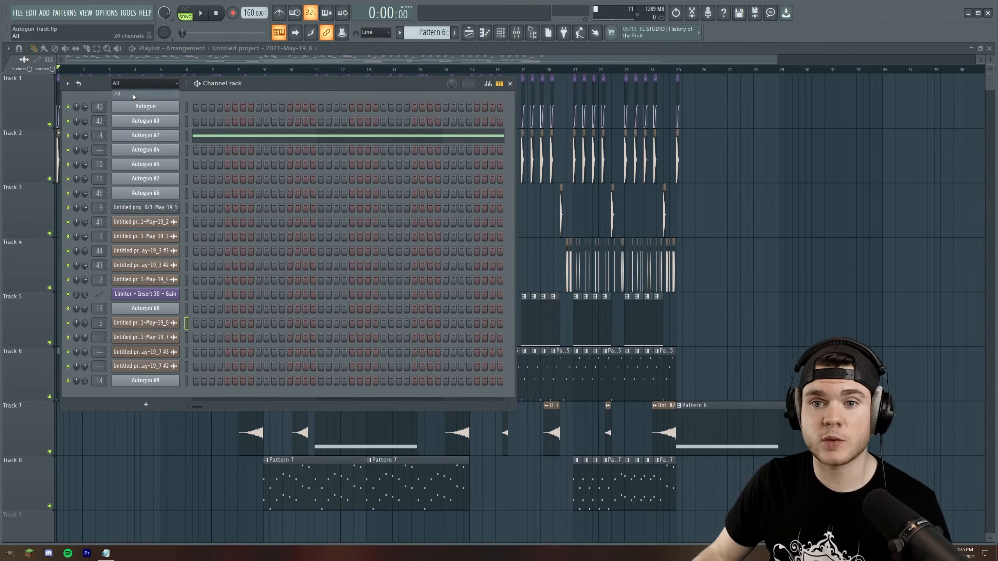
# Open the first Autogun channel's plugin editor and place its window over the channel rack
pyautogui.click(165, 109)
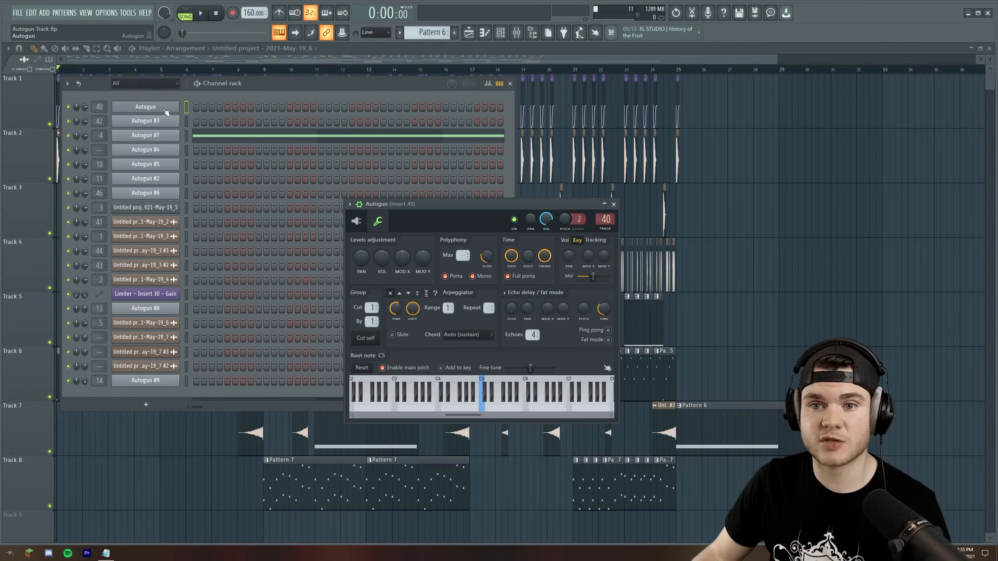
pyautogui.click(356, 221)
pyautogui.moveTo(389, 203); pyautogui.dragTo(222, 149)
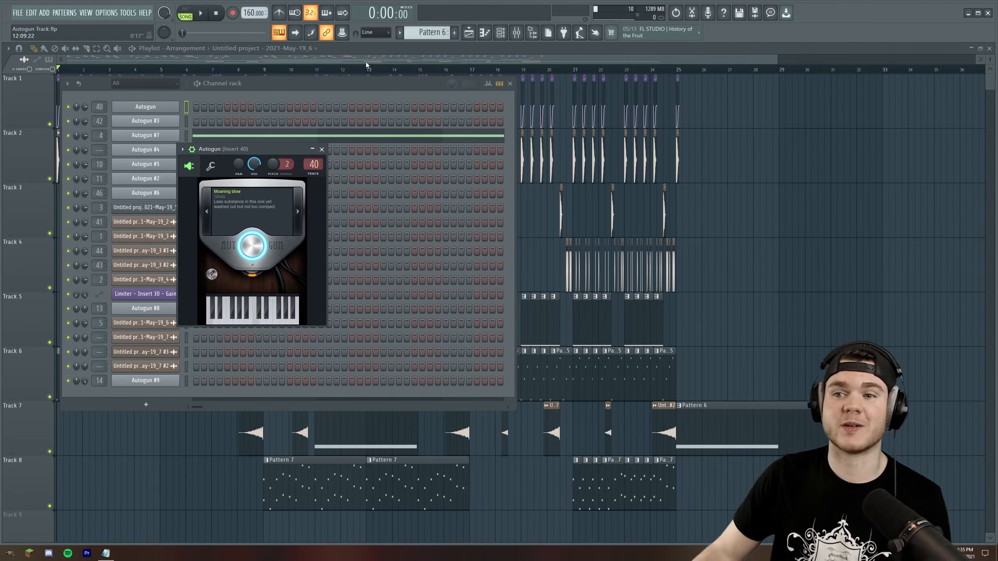